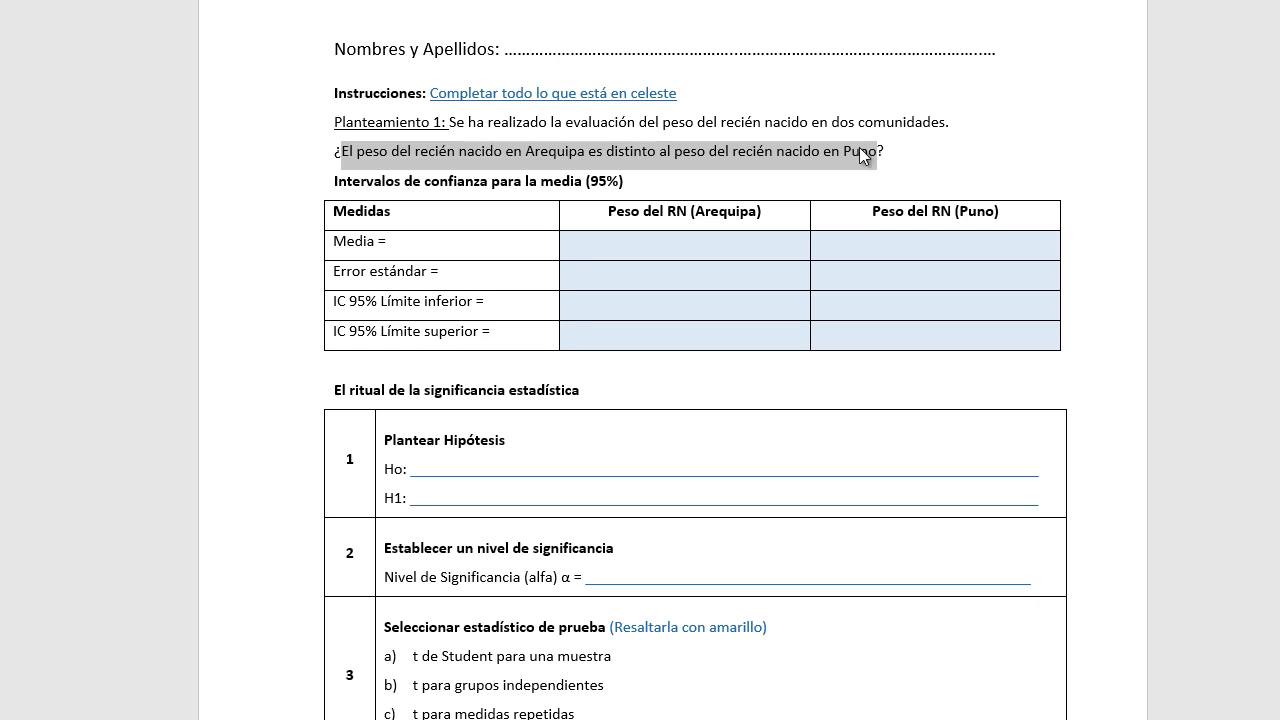
Step: Fill in H1 with "El peso del recién nacido en Arequipa es distinto al peso del recién nacido en Puno"
{"action": "scroll", "coordinate": [889, 254], "scroll_direction": "down", "scroll_amount": 3}
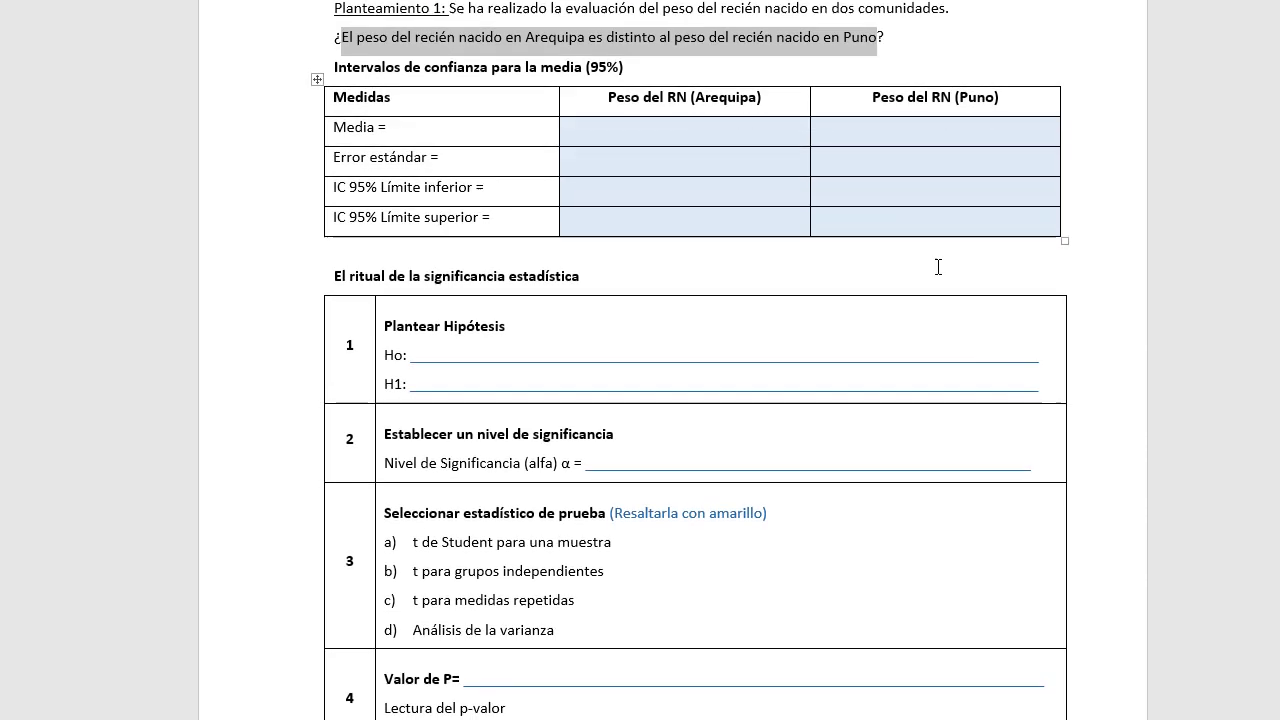
{"action": "left_click_drag", "start_coordinate": [1040, 384], "coordinate": [411, 383]}
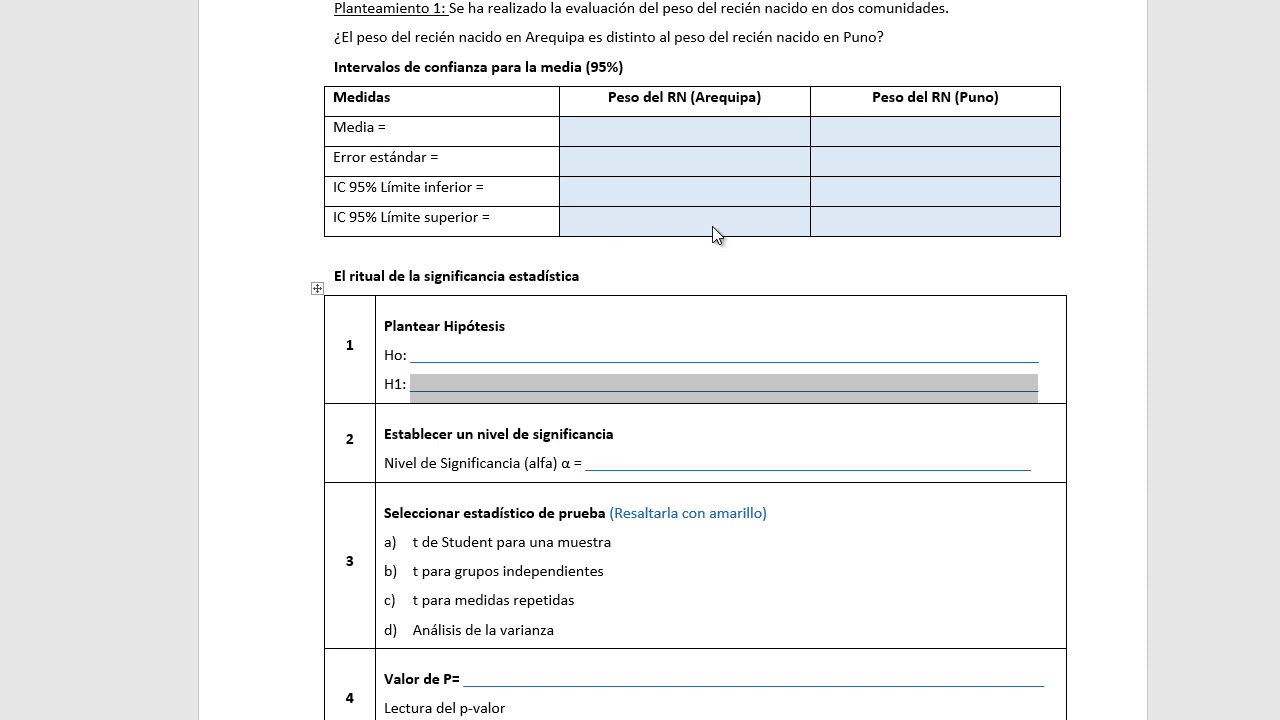
{"action": "type", "text": "El peso del recién nacido en Arequipa es distinto al peso del recién nacido en Puno"}
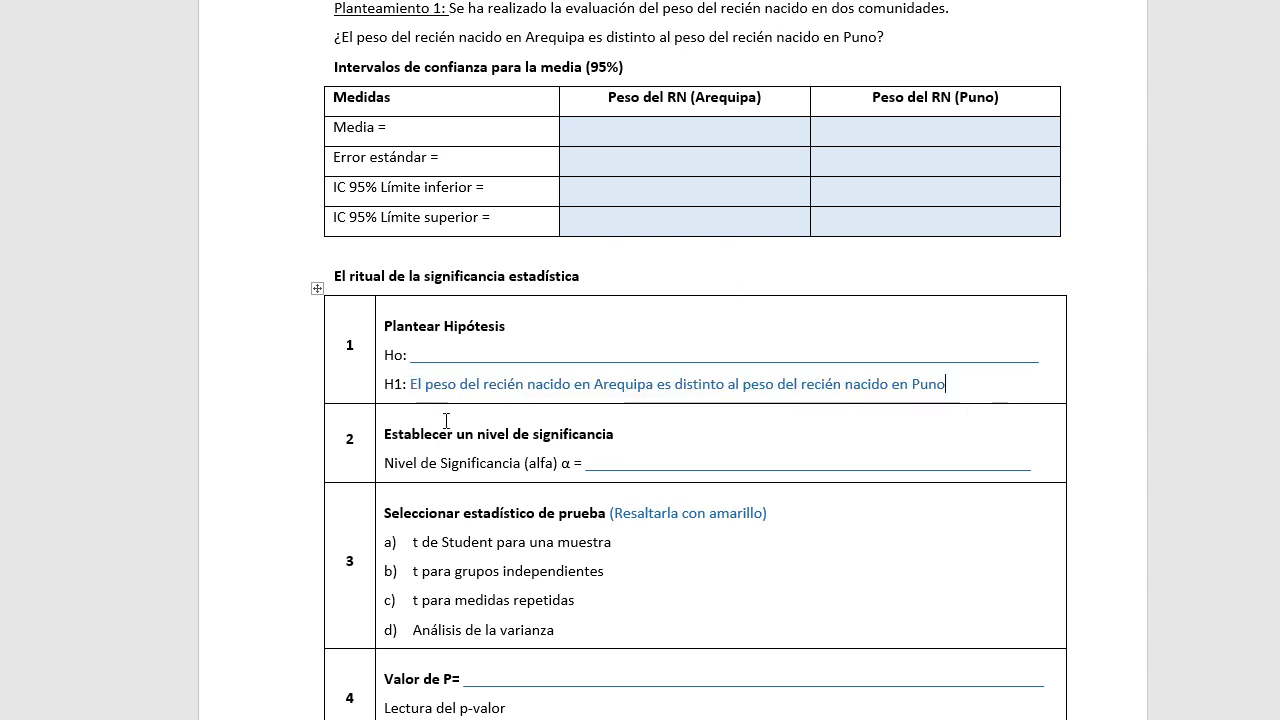
Step: Format the words "es distinto" in the H1 hypothesis as bold uppercase
{"action": "scroll", "coordinate": [663, 365], "scroll_direction": "up", "scroll_amount": 3}
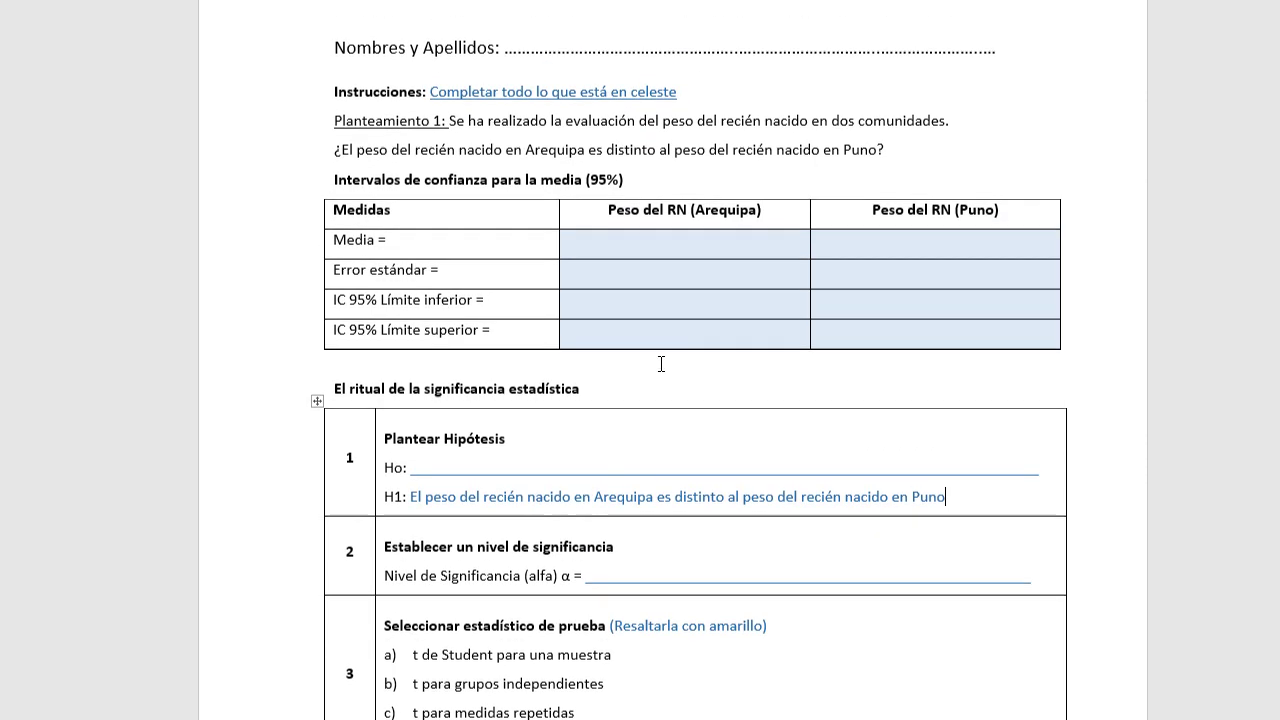
{"action": "left_click_drag", "start_coordinate": [338, 152], "coordinate": [891, 151]}
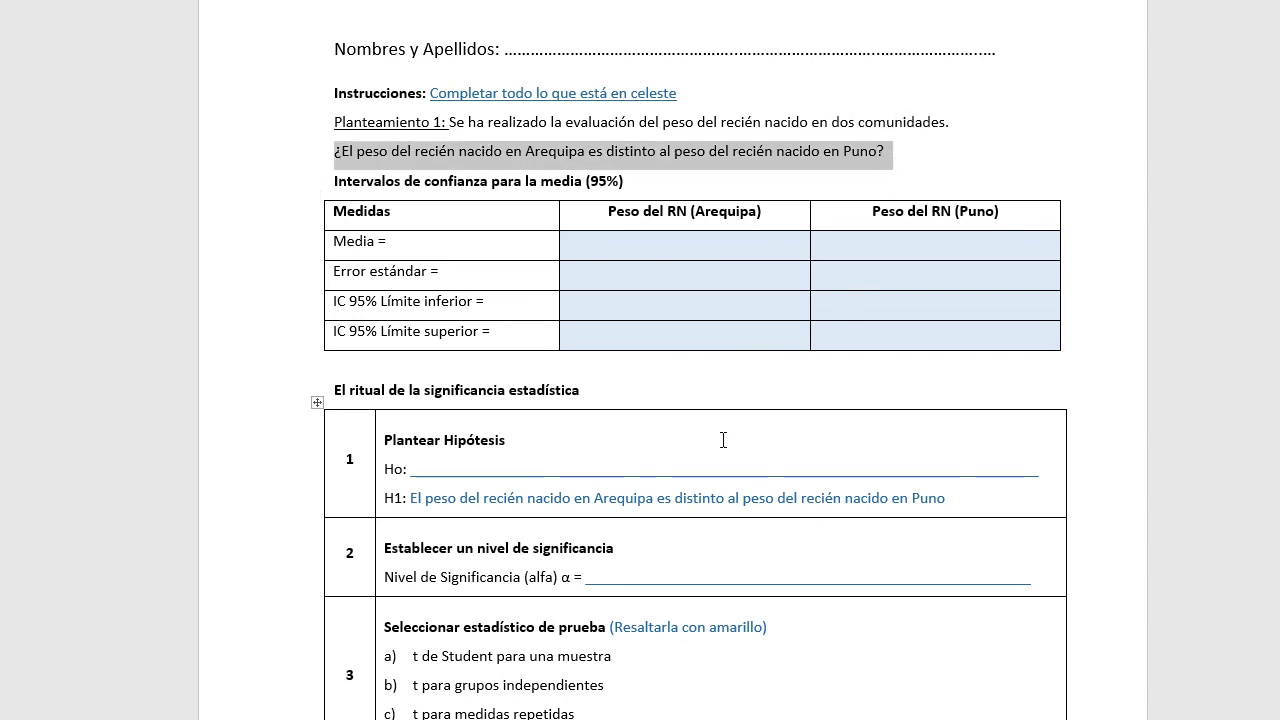
{"action": "scroll", "coordinate": [723, 386], "scroll_direction": "down", "scroll_amount": 1}
{"action": "scroll", "coordinate": [723, 386], "scroll_direction": "down", "scroll_amount": 1}
{"action": "left_click_drag", "start_coordinate": [657, 441], "coordinate": [707, 441]}
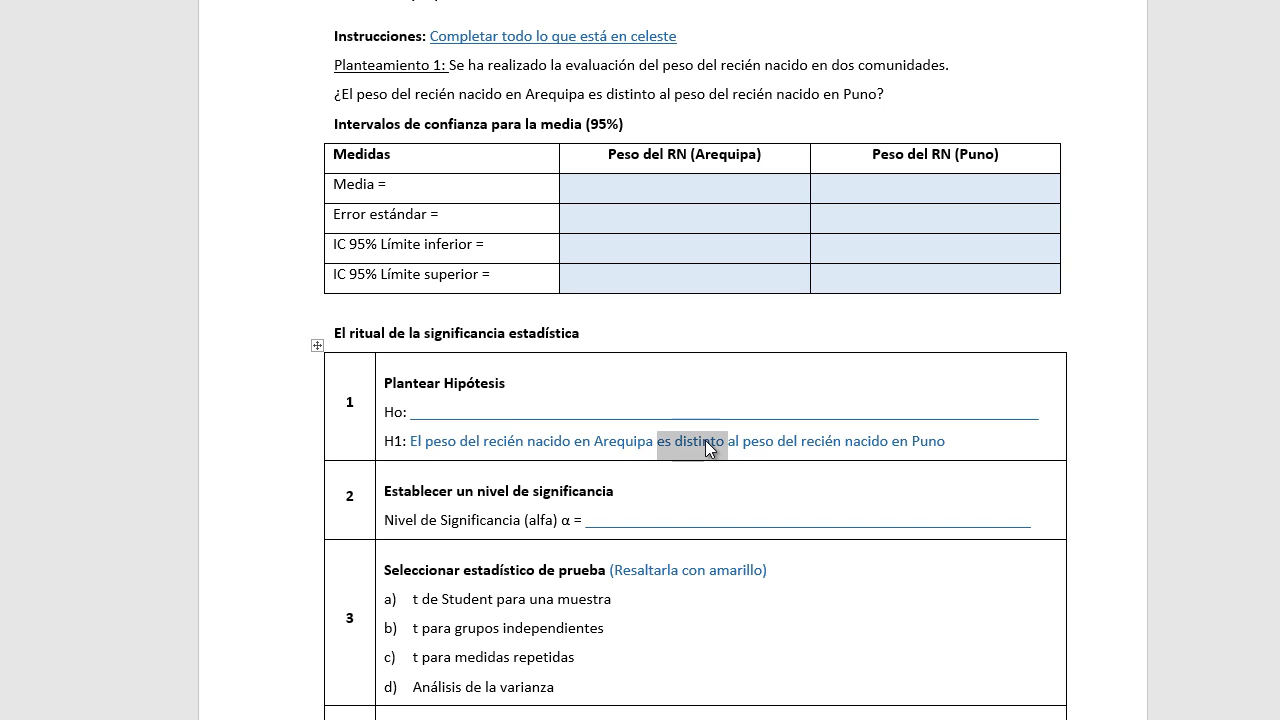
{"action": "key", "text": "shift+F3"}
{"action": "key", "text": "shift+F3"}
{"action": "key", "text": "ctrl+n"}
{"action": "left_click", "coordinate": [988, 452]}
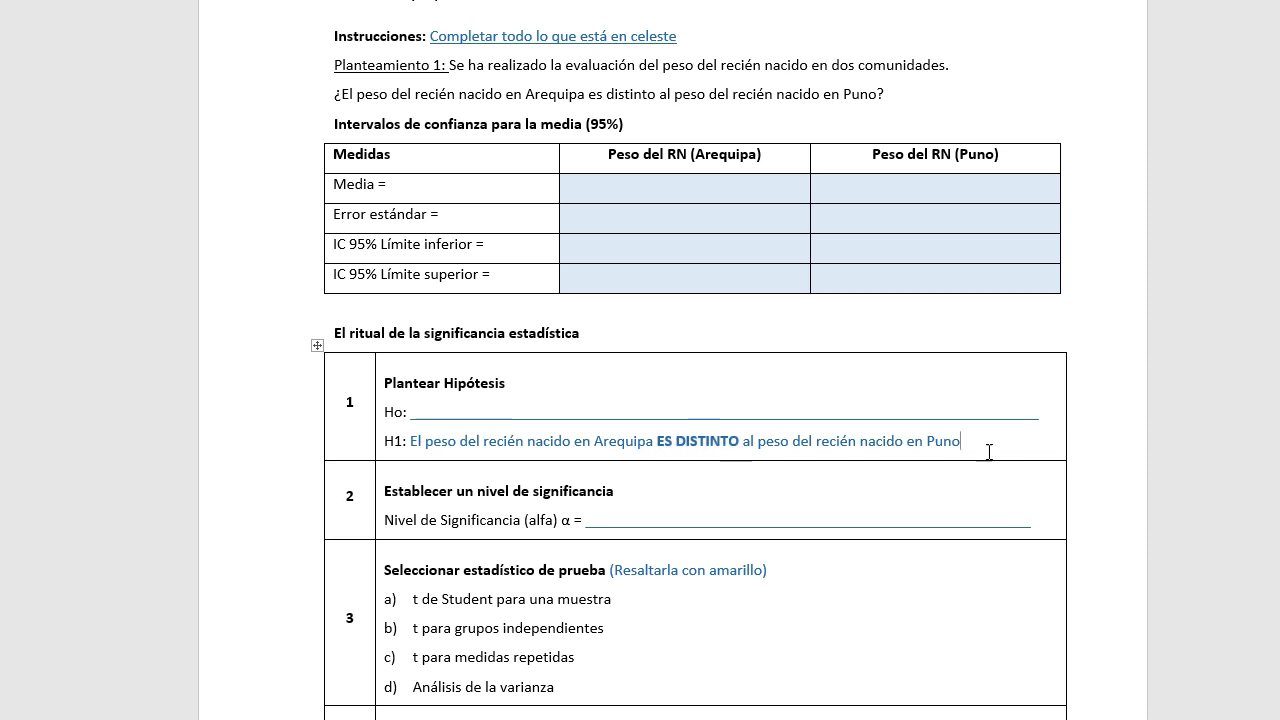
Step: Copy the H1 text into the Ho blank and insert "NO" before "ES DISTINTO"
{"action": "left_click_drag", "start_coordinate": [988, 452], "coordinate": [421, 444]}
{"action": "key", "text": "ctrl+c"}
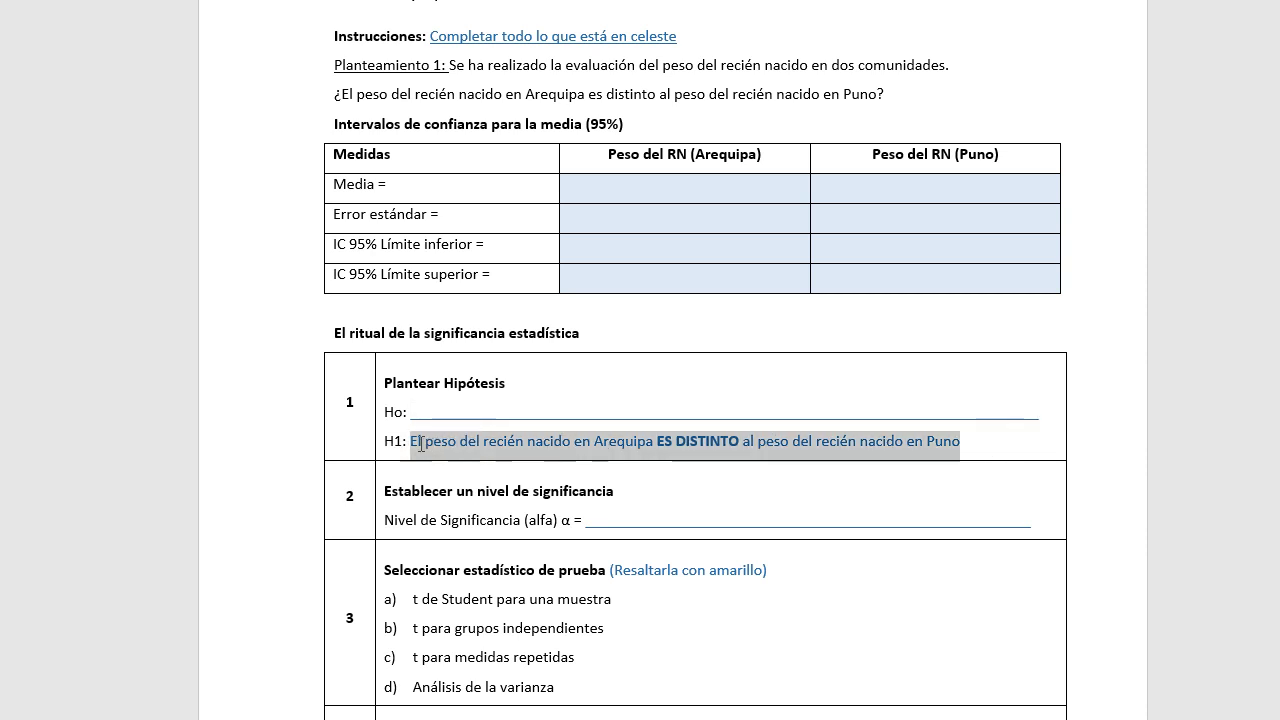
{"action": "left_click_drag", "start_coordinate": [1049, 413], "coordinate": [400, 418]}
{"action": "key", "text": "ctrl+v"}
{"action": "left_click", "coordinate": [657, 412]}
{"action": "type", "text": "NO"}
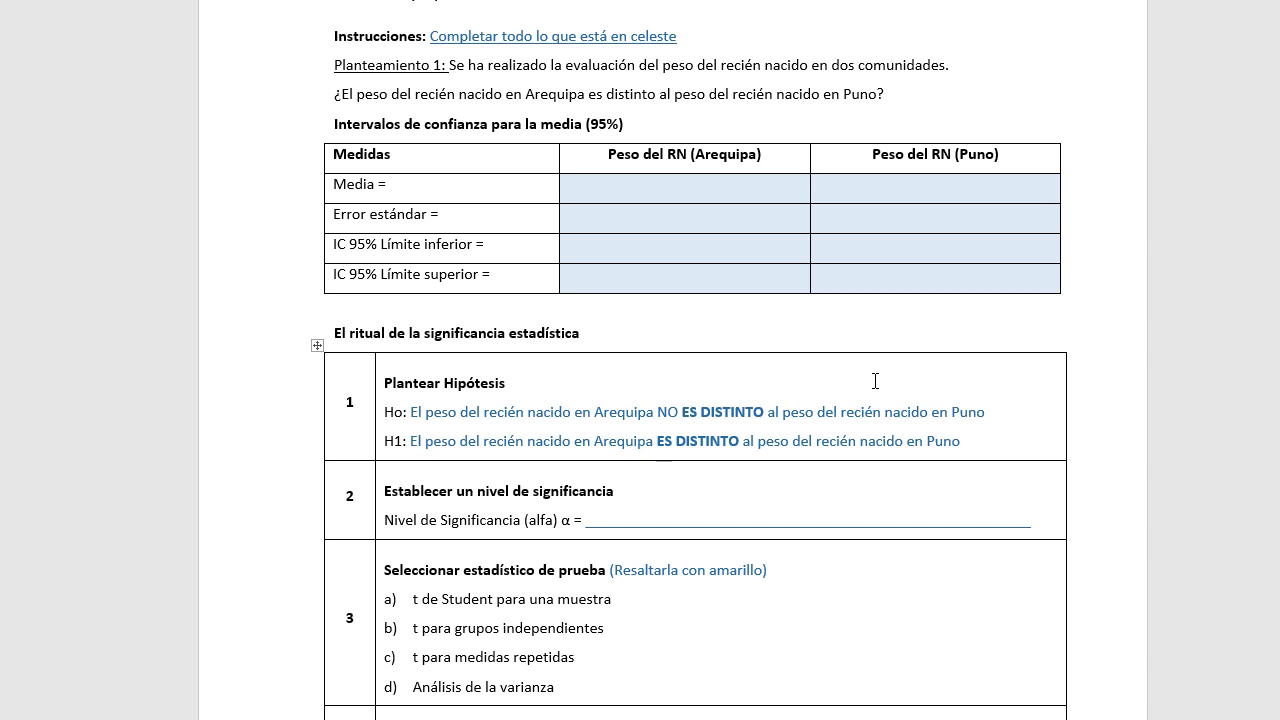
Step: Enter "5% = 0,05" as the significance level and highlight option b) "t para grupos independientes" in yellow
{"action": "scroll", "coordinate": [874, 380], "scroll_direction": "down", "scroll_amount": 3}
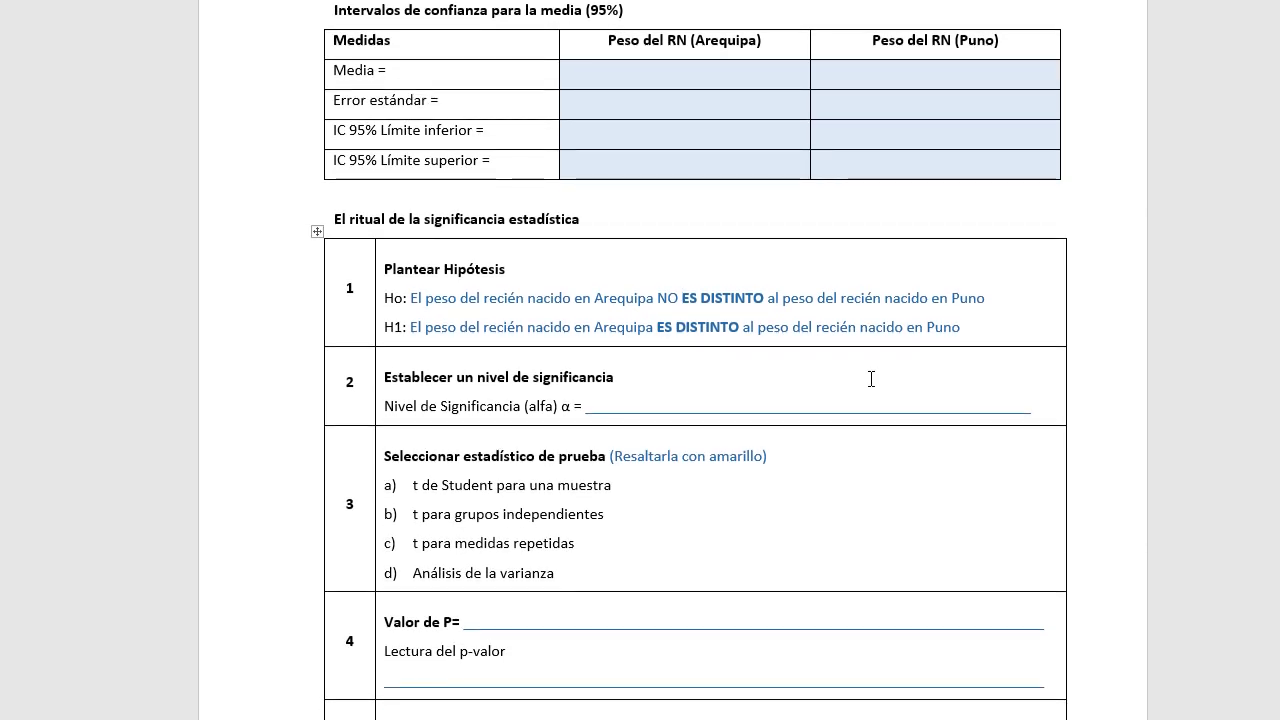
{"action": "left_click", "coordinate": [686, 408]}
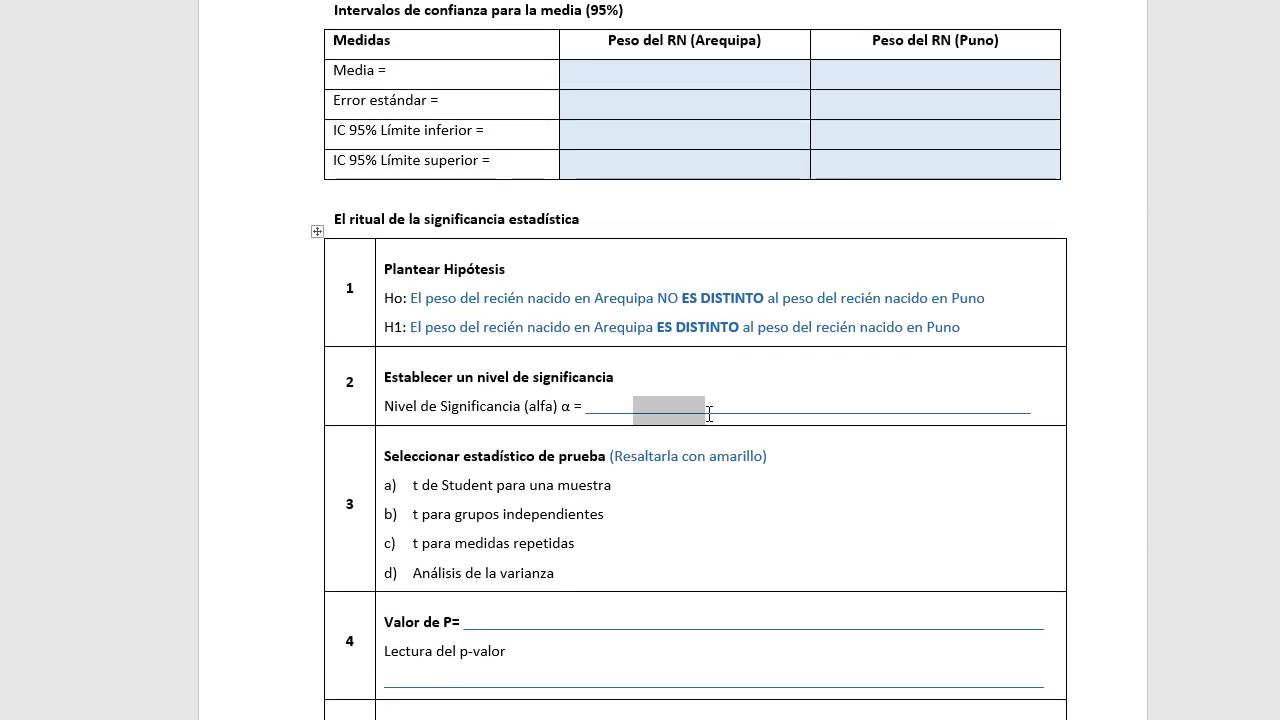
{"action": "type", "text": "5%"}
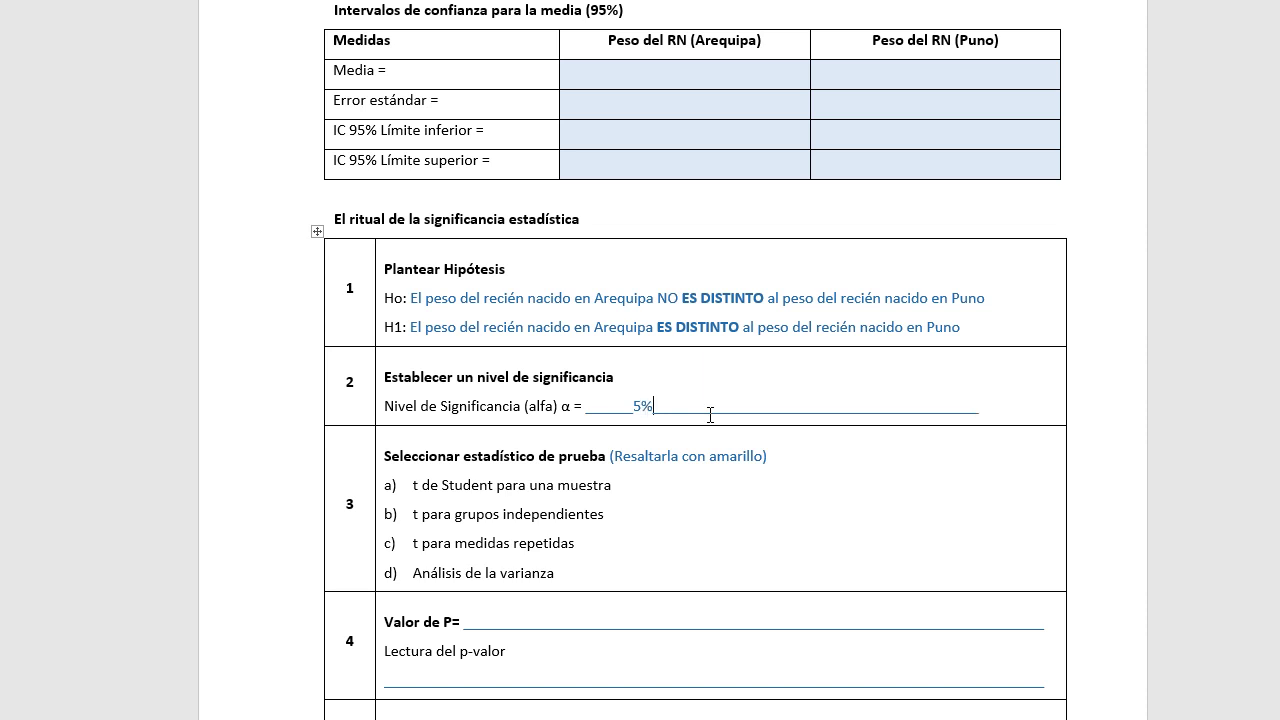
{"action": "type", "text": " = 0,05"}
{"action": "scroll", "coordinate": [796, 386], "scroll_direction": "down", "scroll_amount": 3}
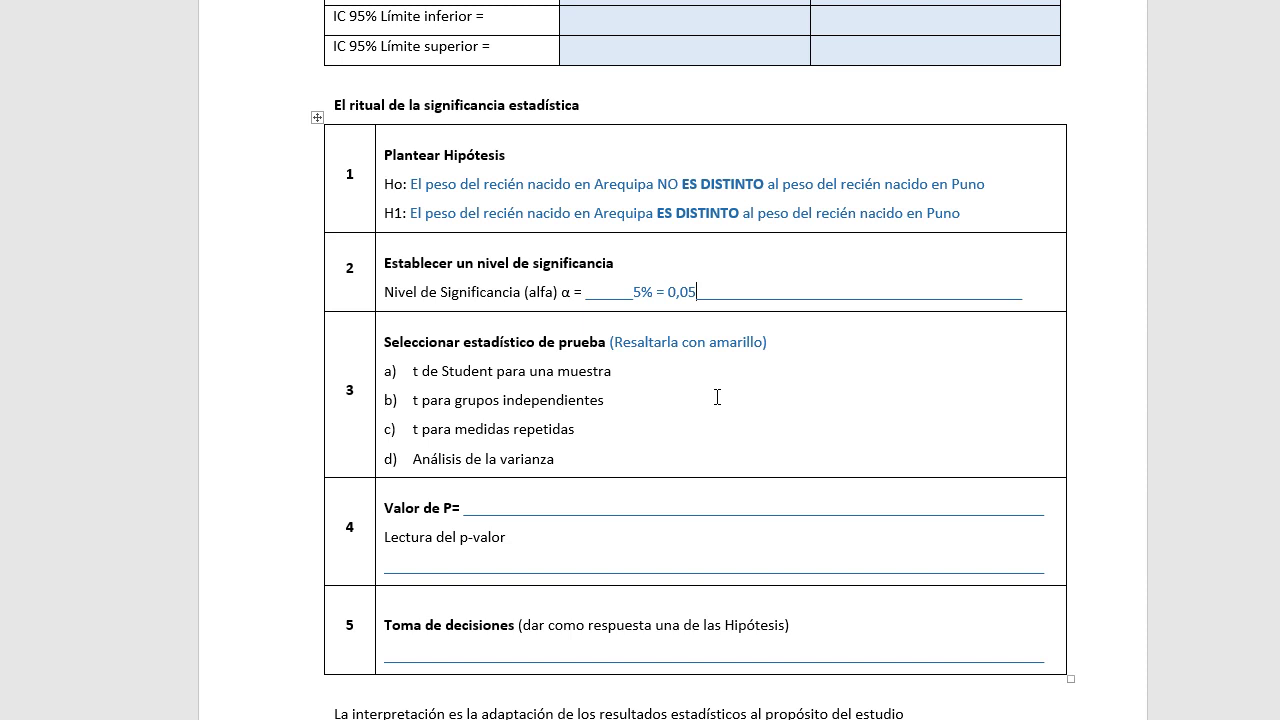
{"action": "left_click_drag", "start_coordinate": [606, 402], "coordinate": [407, 405]}
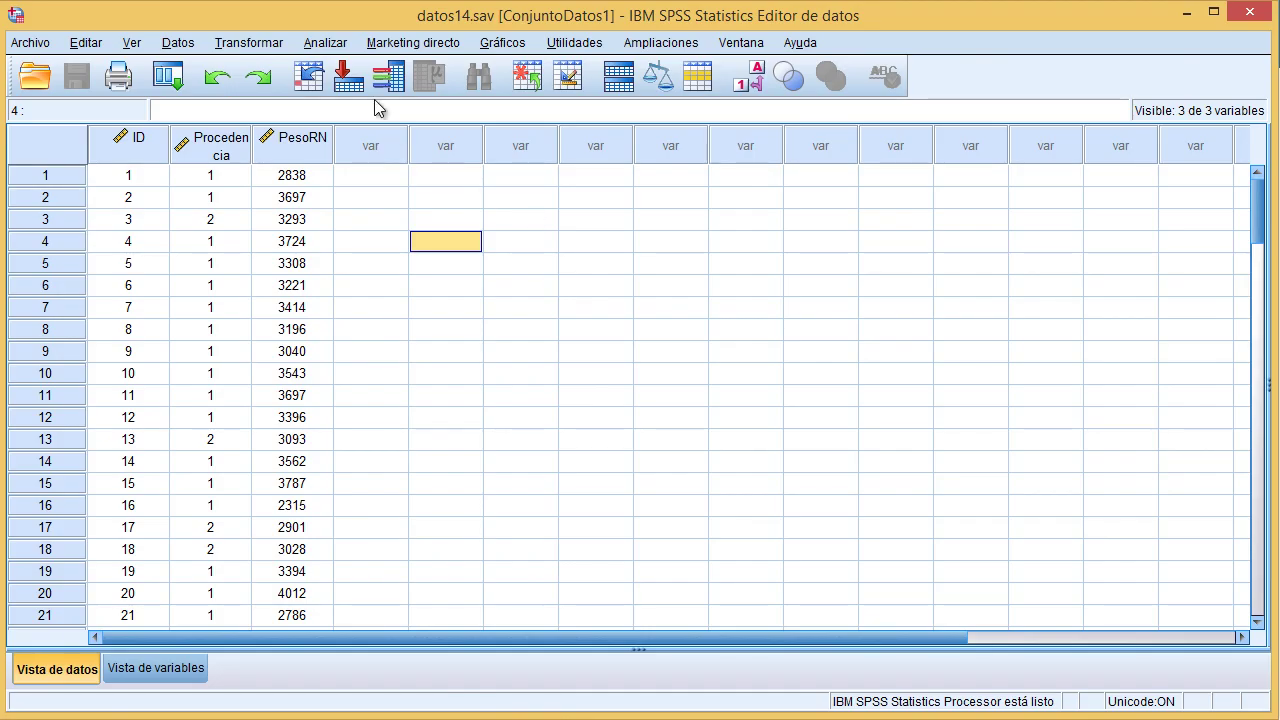
{"action": "left_click", "coordinate": [330, 44]}
{"action": "mouse_move", "coordinate": [430, 138]}
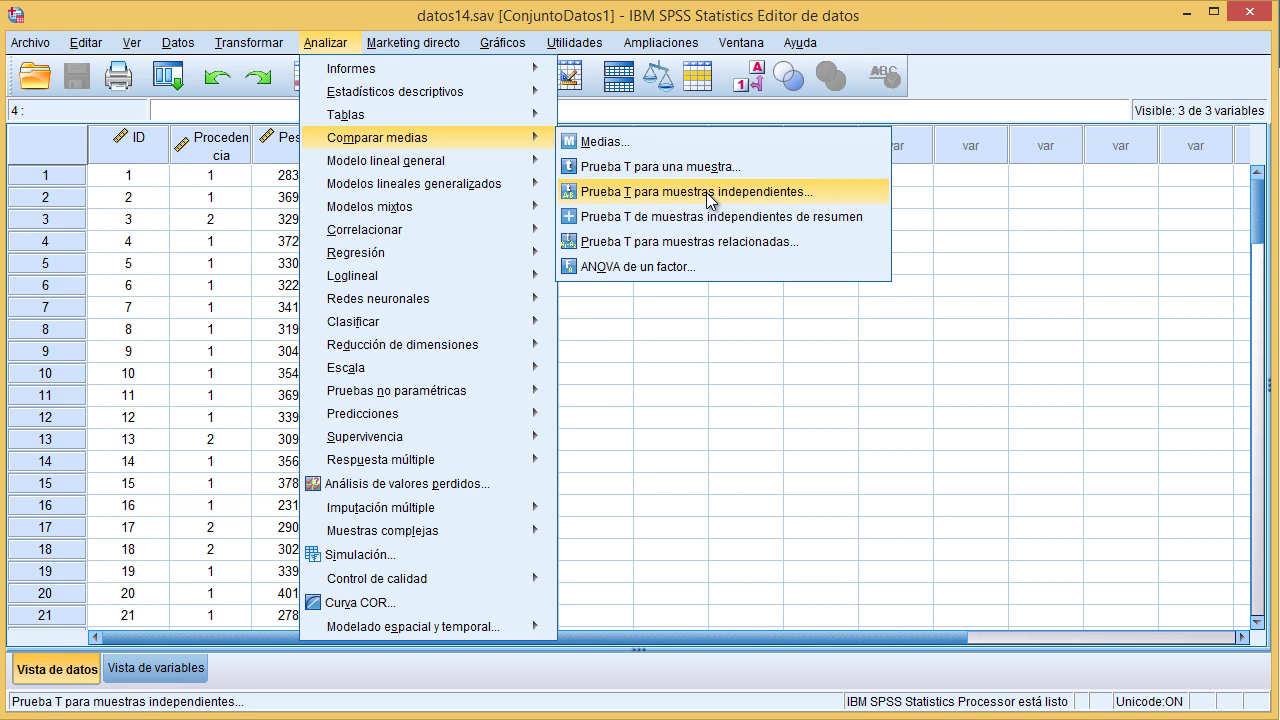
{"action": "left_click", "coordinate": [229, 220]}
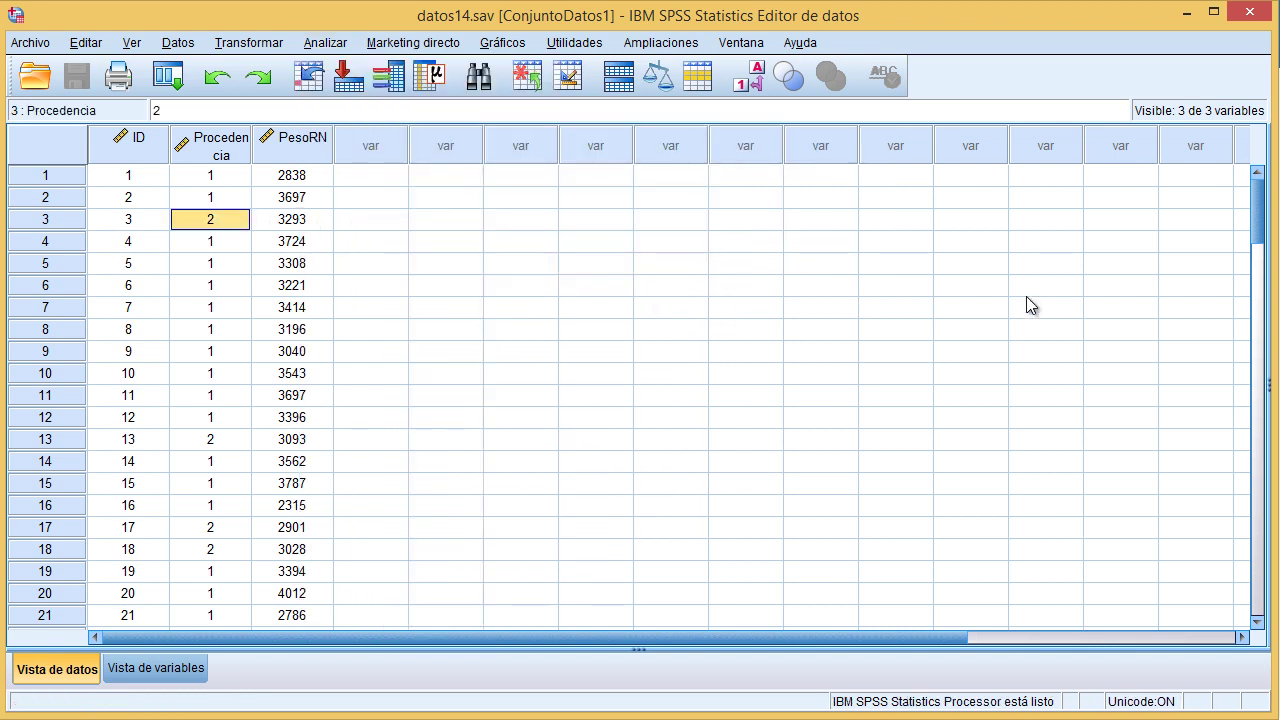
Step: Check the dataset down to its last record and display the Procedencia codes as value labels
{"action": "left_click_drag", "start_coordinate": [1255, 204], "coordinate": [1255, 478]}
{"action": "left_click", "coordinate": [65, 441]}
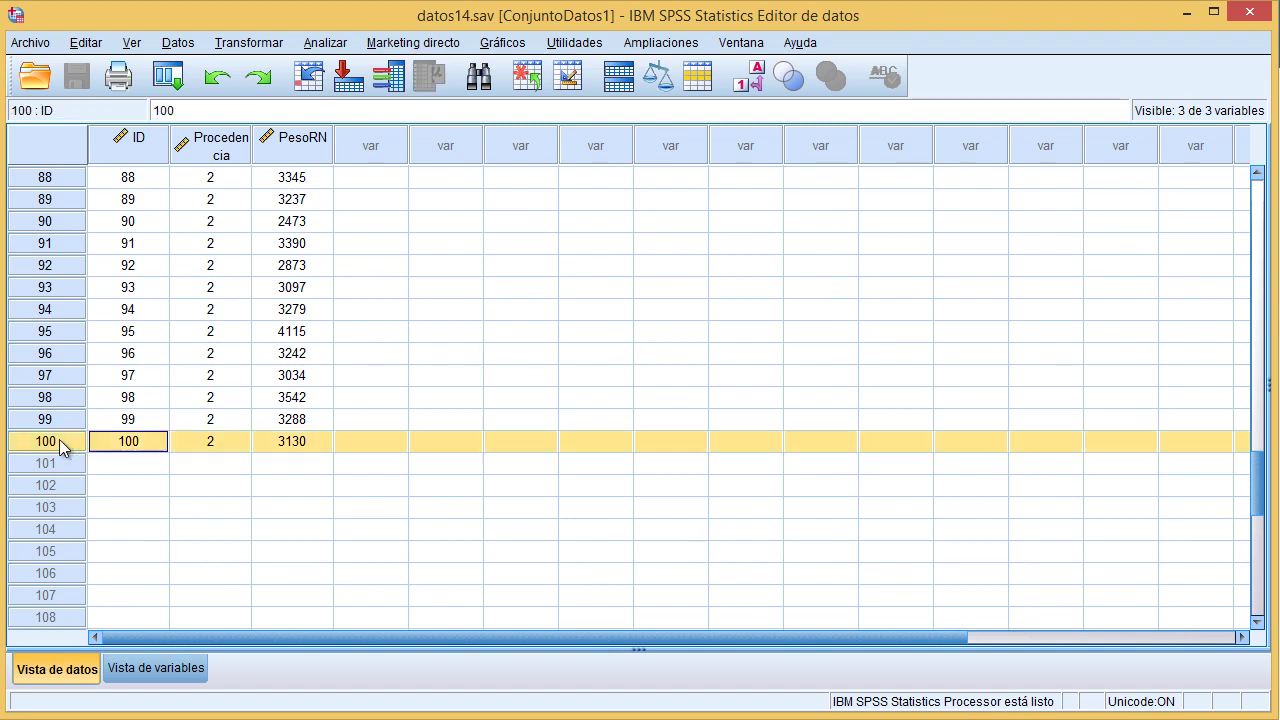
{"action": "left_click_drag", "start_coordinate": [1252, 476], "coordinate": [1226, 185]}
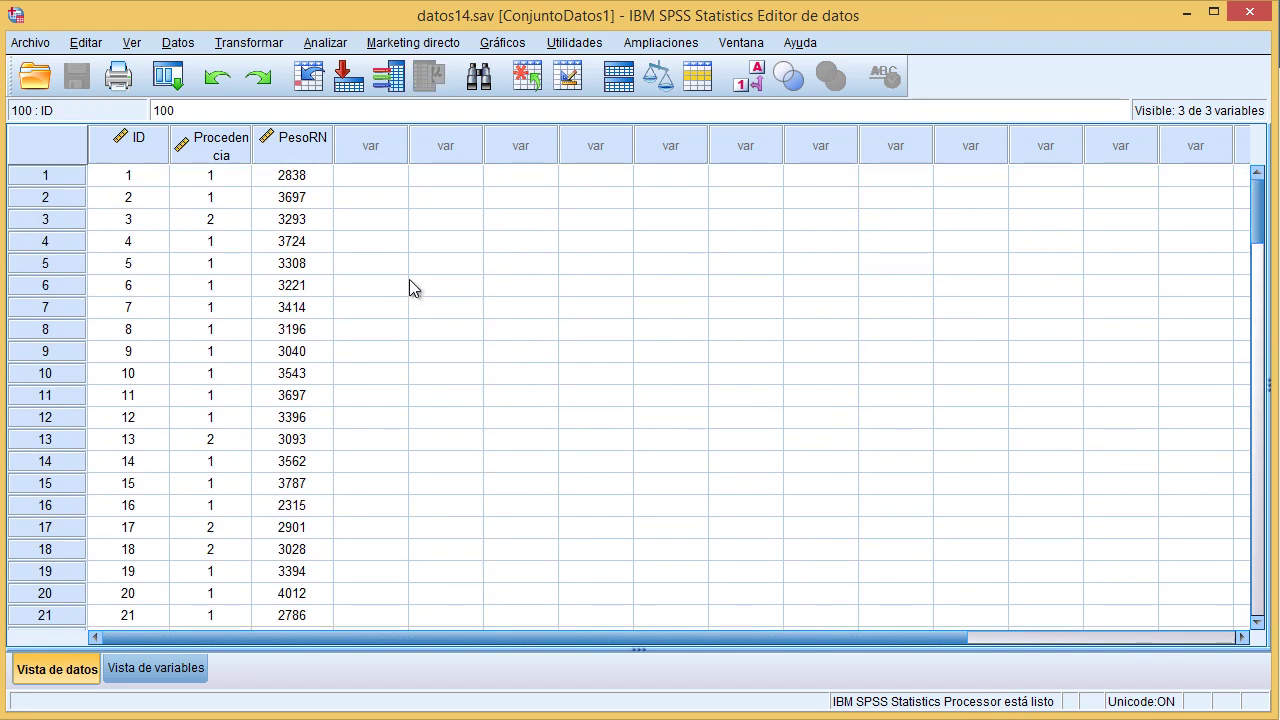
{"action": "left_click", "coordinate": [221, 150]}
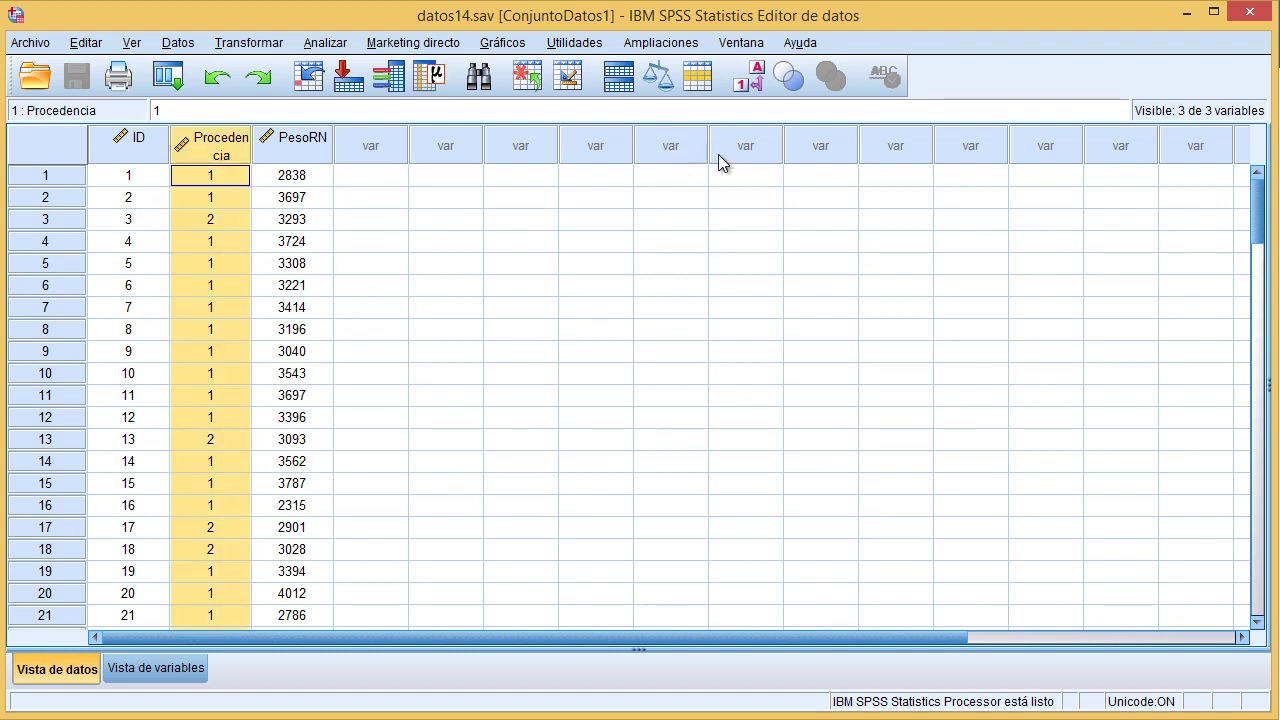
{"action": "left_click", "coordinate": [752, 80]}
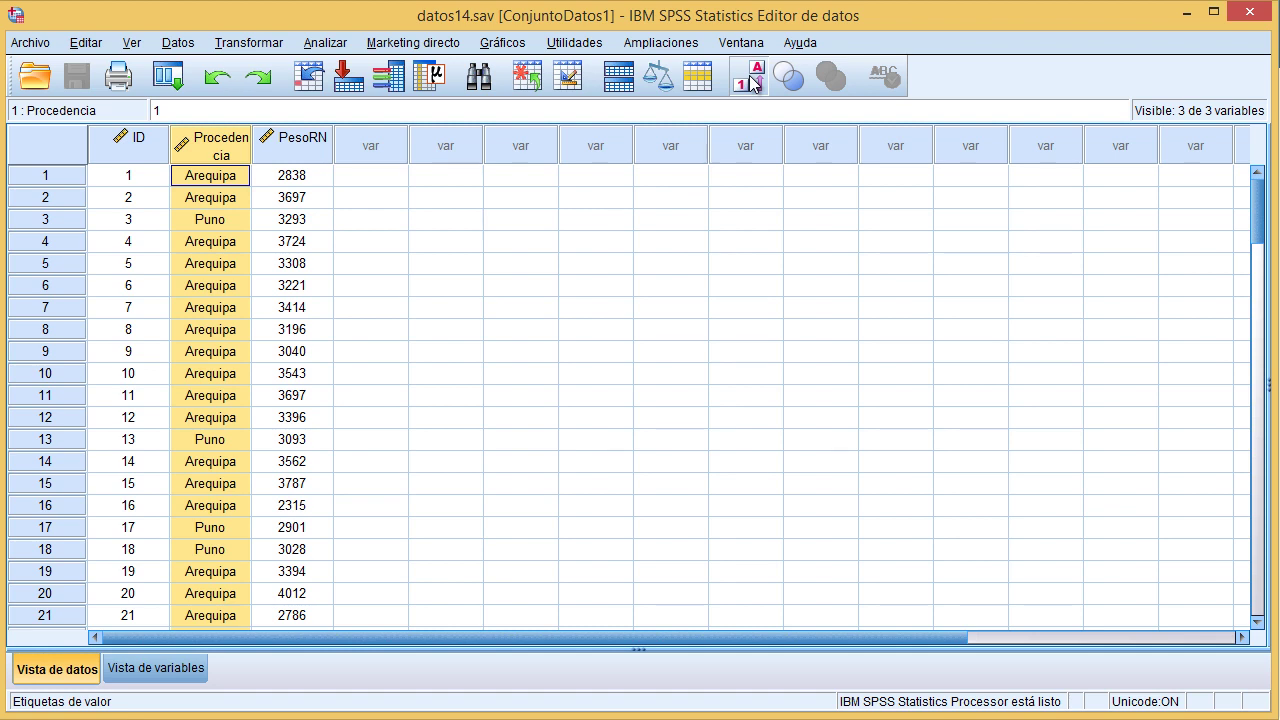
Step: Examine the Procedencia and PesoRN columns through the last records to see how the Arequipa and Puno groups are arranged
{"action": "left_click", "coordinate": [301, 142]}
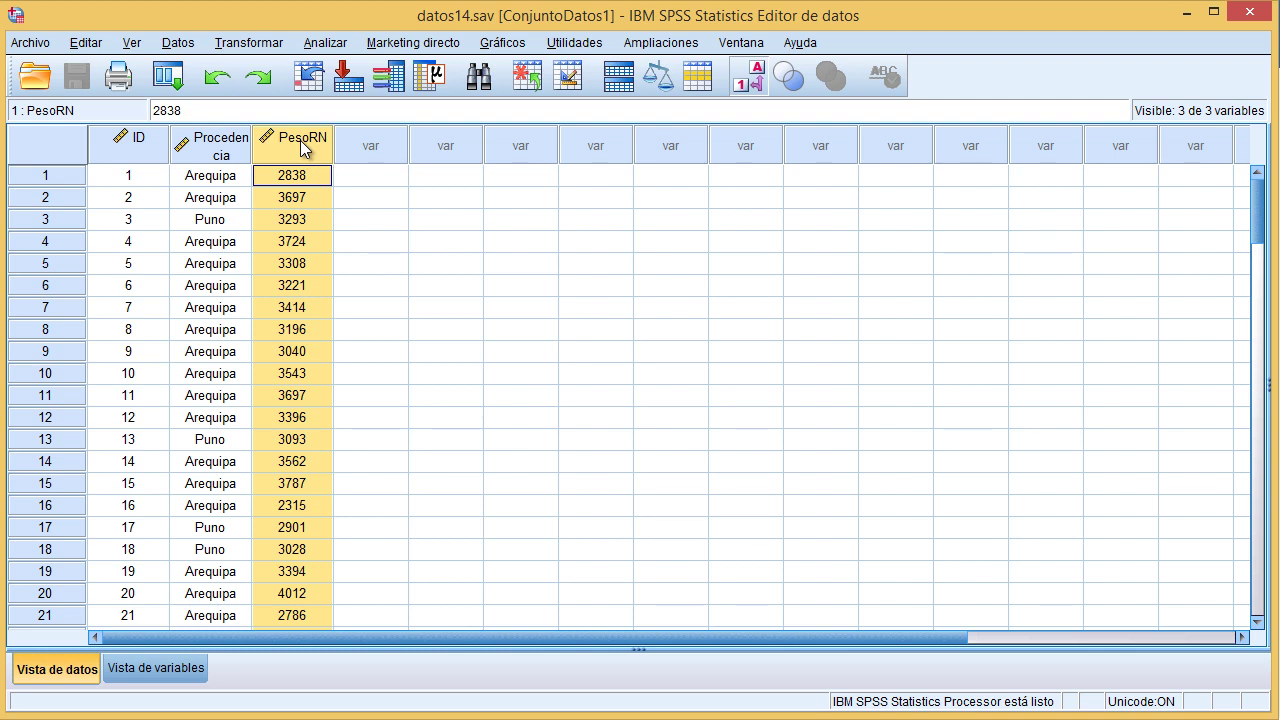
{"action": "left_click", "coordinate": [238, 143]}
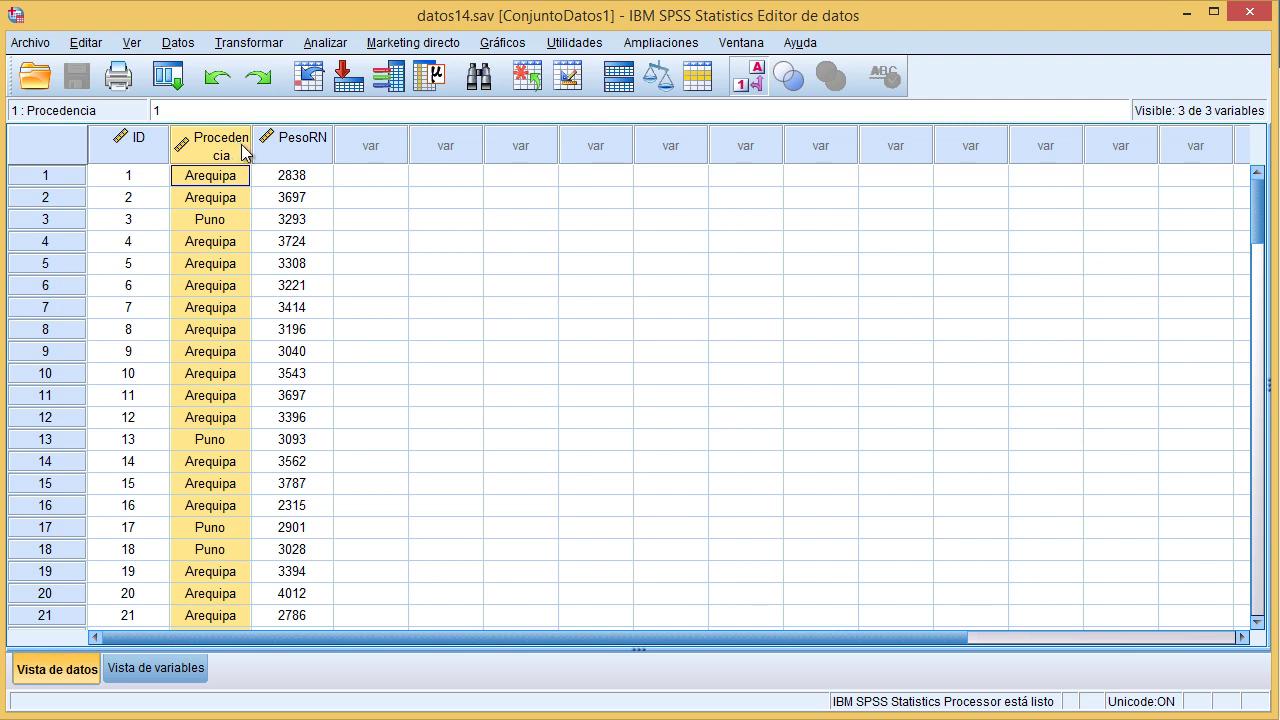
{"action": "left_click", "coordinate": [302, 145]}
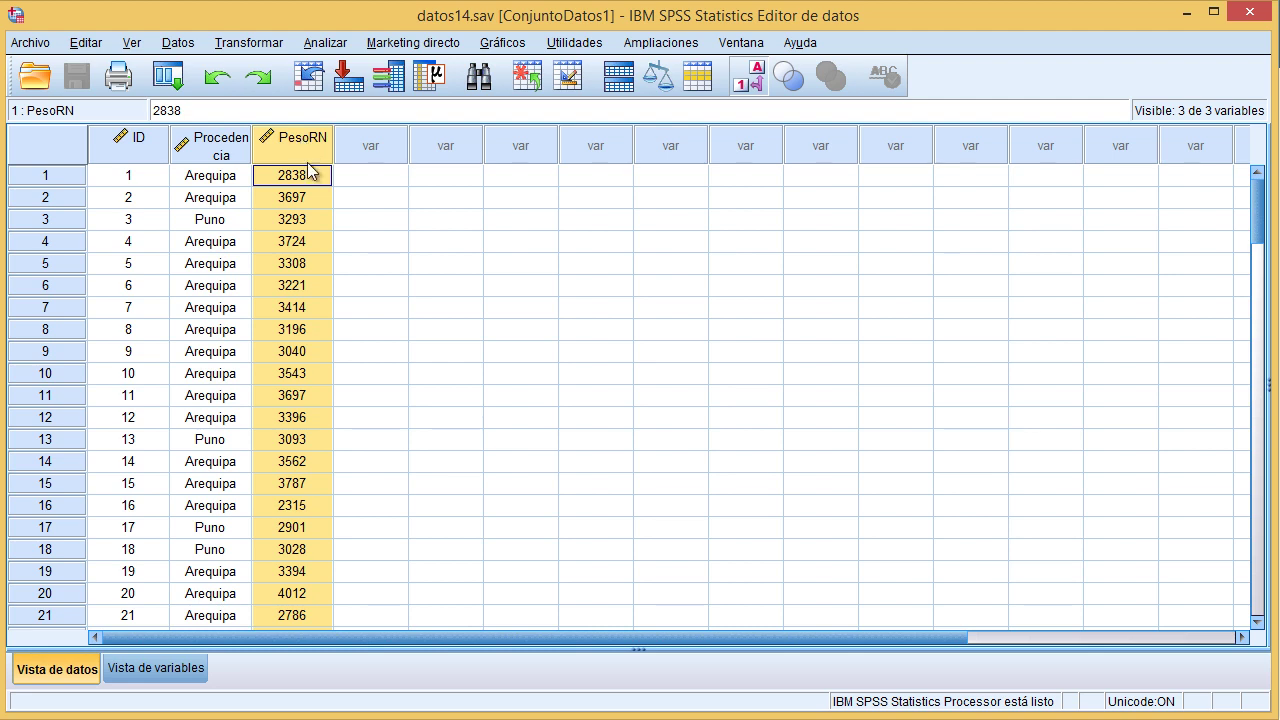
{"action": "left_click_drag", "start_coordinate": [238, 182], "coordinate": [288, 487]}
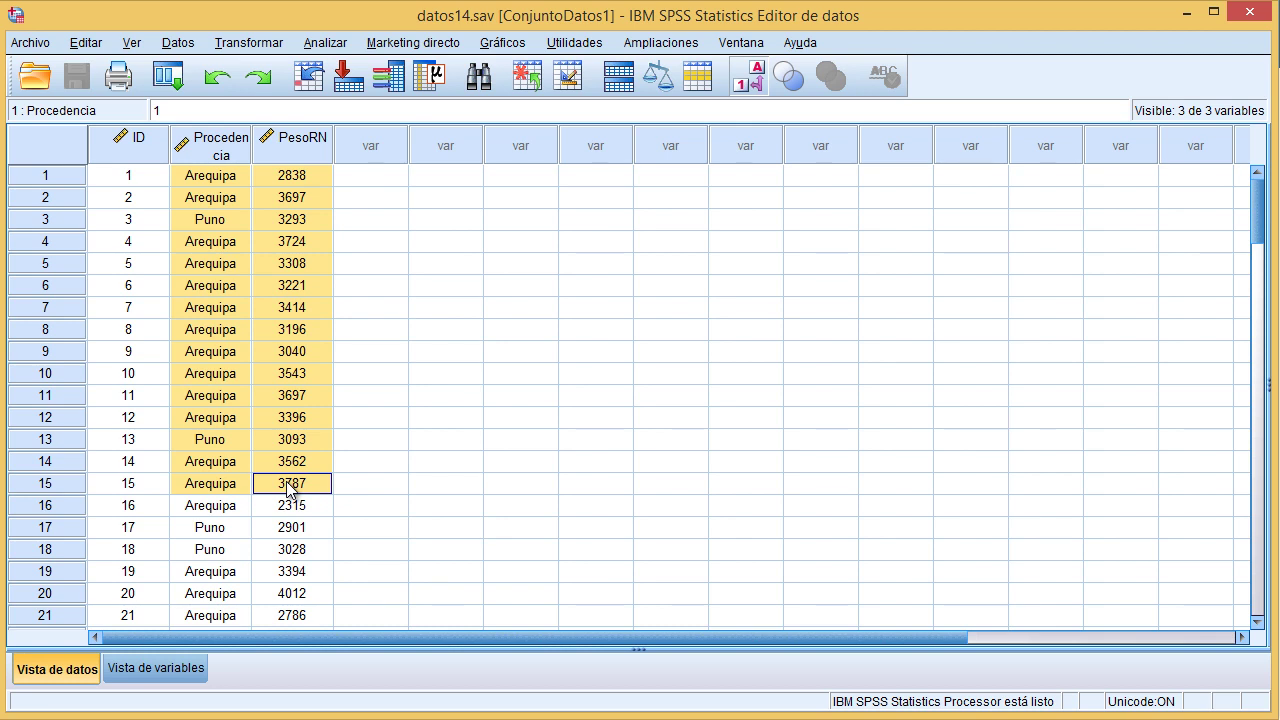
{"action": "double_click", "coordinate": [238, 182]}
{"action": "left_click", "coordinate": [223, 226]}
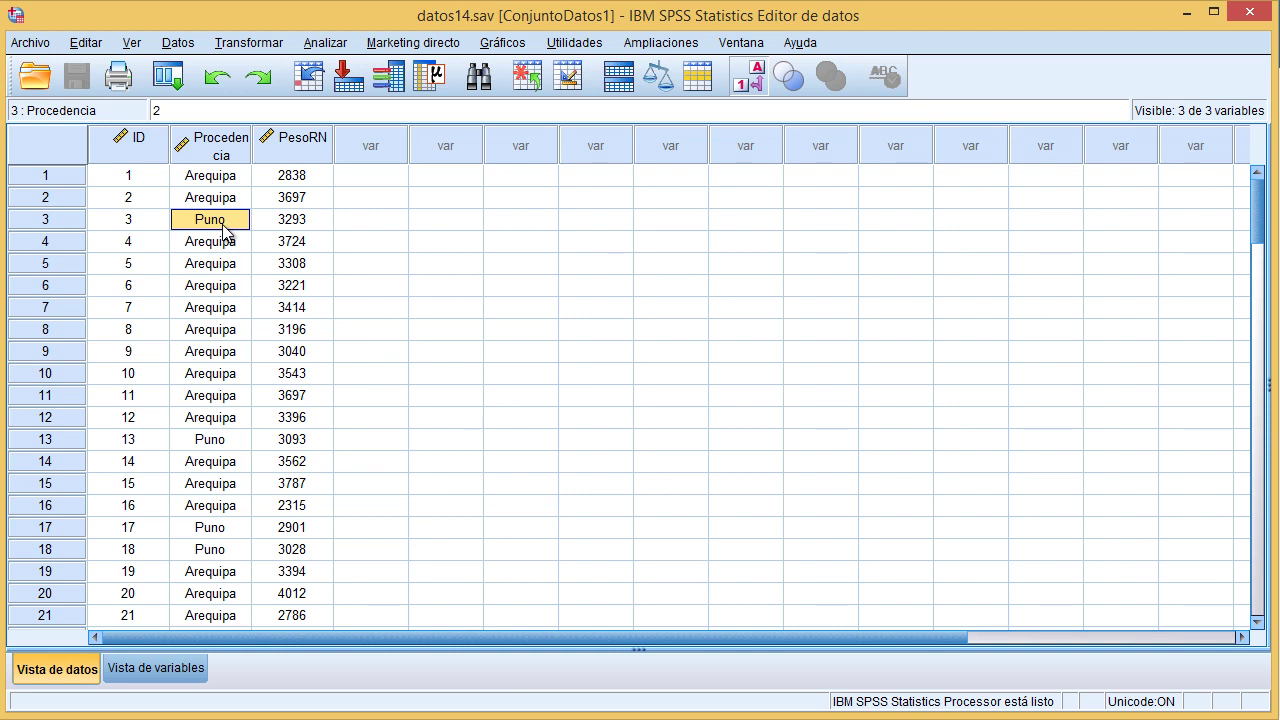
{"action": "left_click_drag", "start_coordinate": [231, 186], "coordinate": [220, 557]}
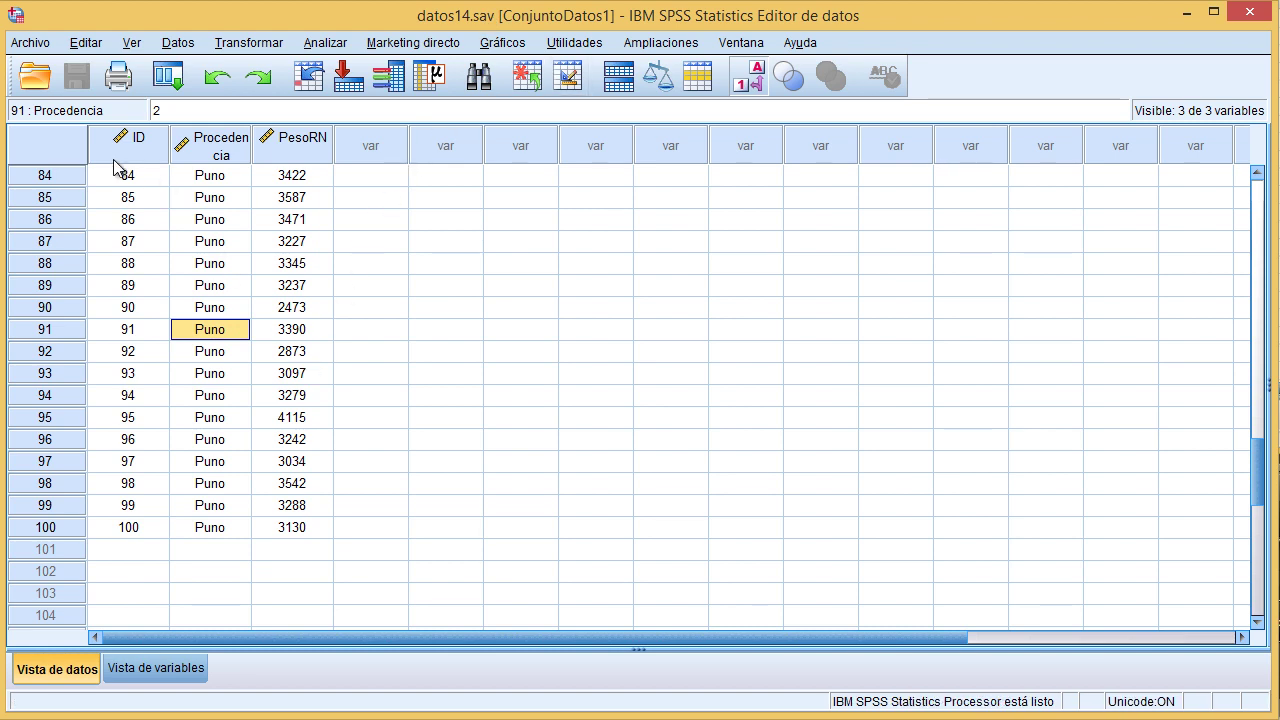
{"action": "left_click_drag", "start_coordinate": [108, 145], "coordinate": [265, 182]}
{"action": "left_click_drag", "start_coordinate": [1262, 207], "coordinate": [1266, 474]}
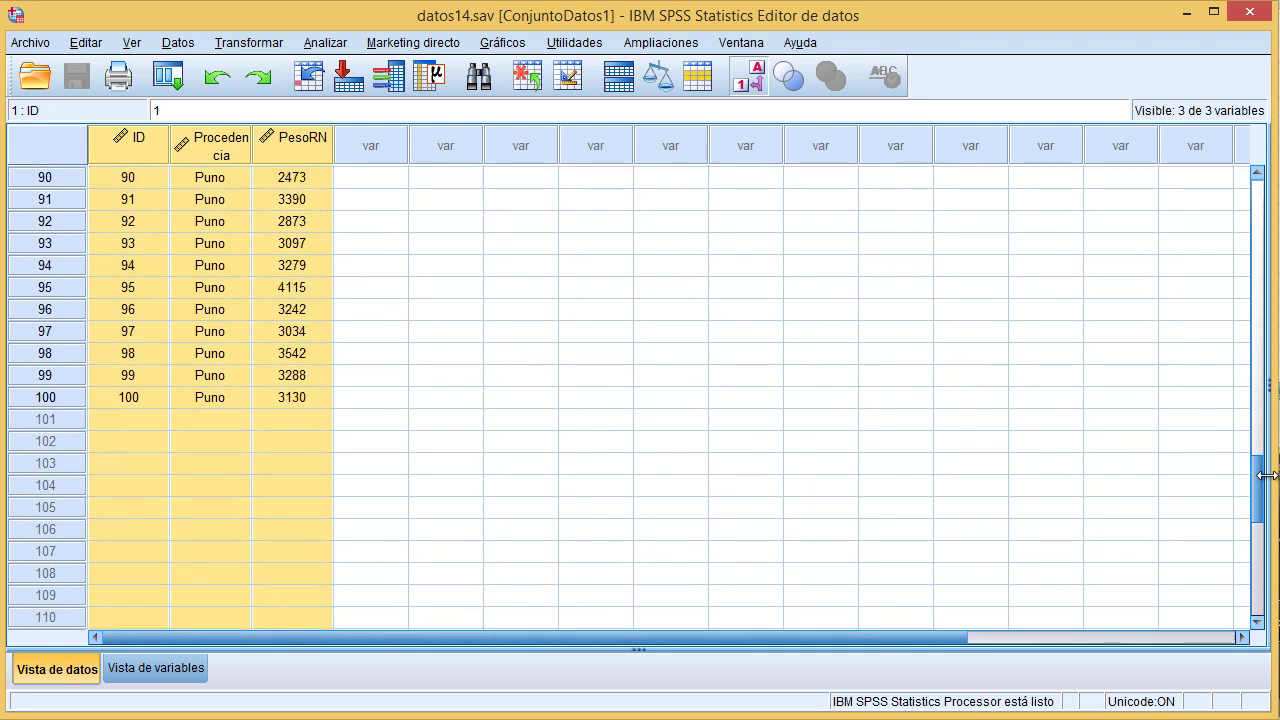
{"action": "left_click", "coordinate": [222, 200]}
{"action": "left_click_drag", "start_coordinate": [230, 266], "coordinate": [229, 354]}
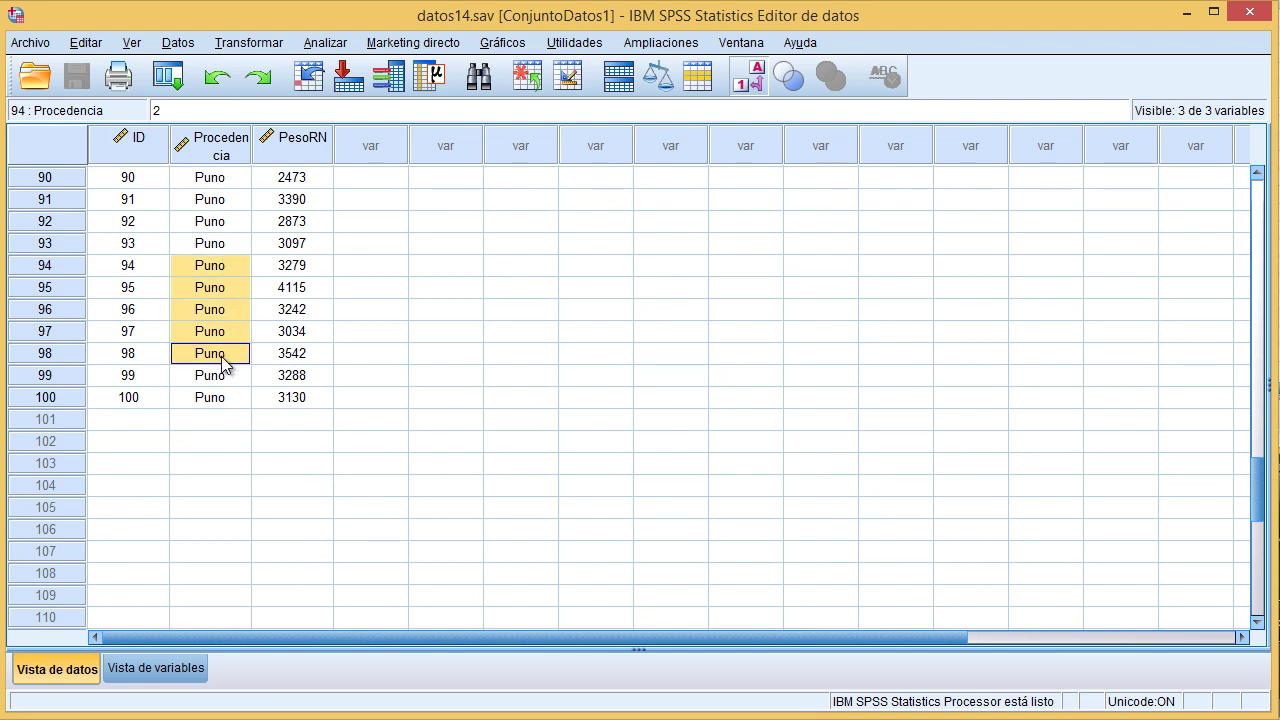
{"action": "left_click_drag", "start_coordinate": [1248, 500], "coordinate": [1251, 200]}
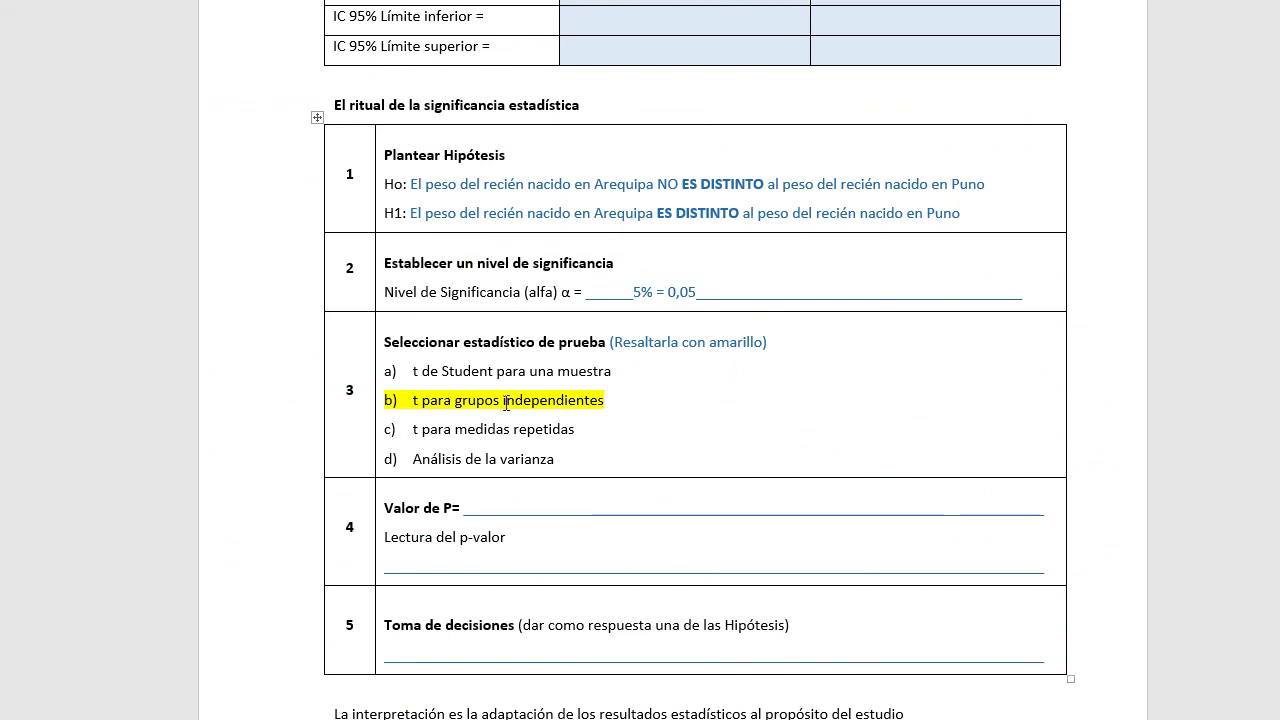
Step: Switch to the Word worksheet and review the highlighted test, the P-value blank and the Arequipa and Puno weight headings
{"action": "left_click_drag", "start_coordinate": [455, 403], "coordinate": [495, 409]}
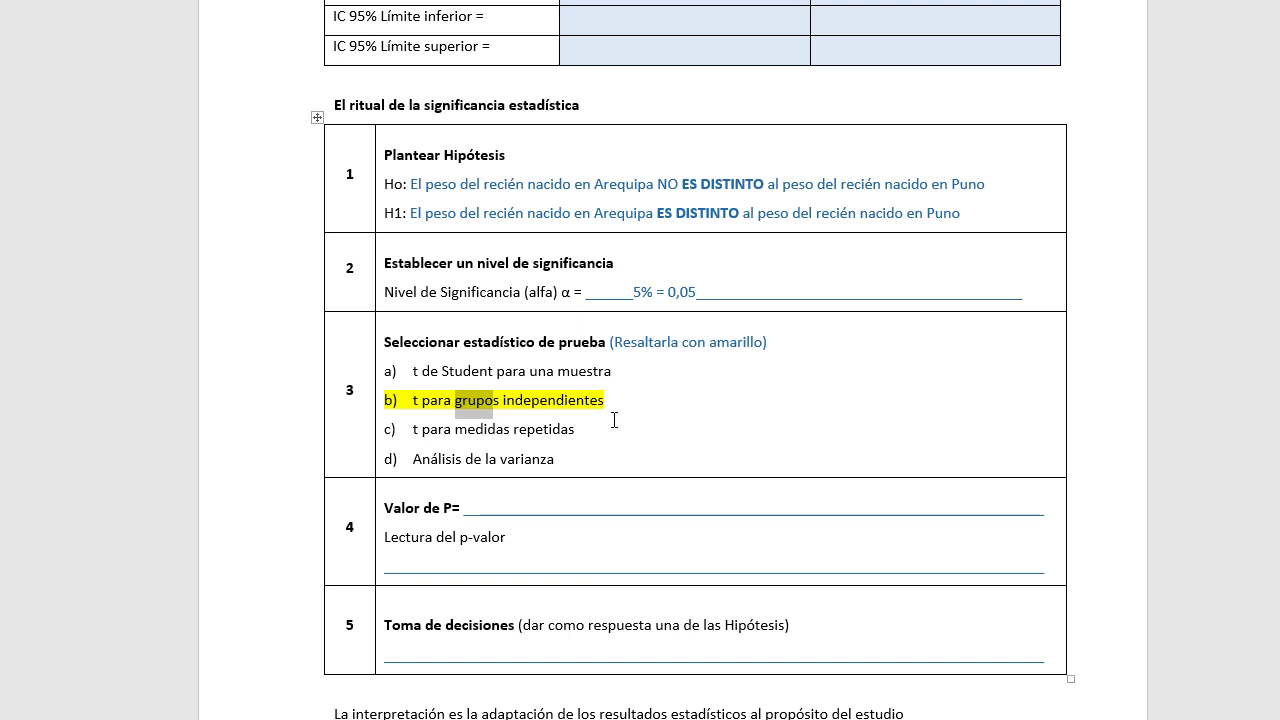
{"action": "left_click_drag", "start_coordinate": [543, 512], "coordinate": [602, 517]}
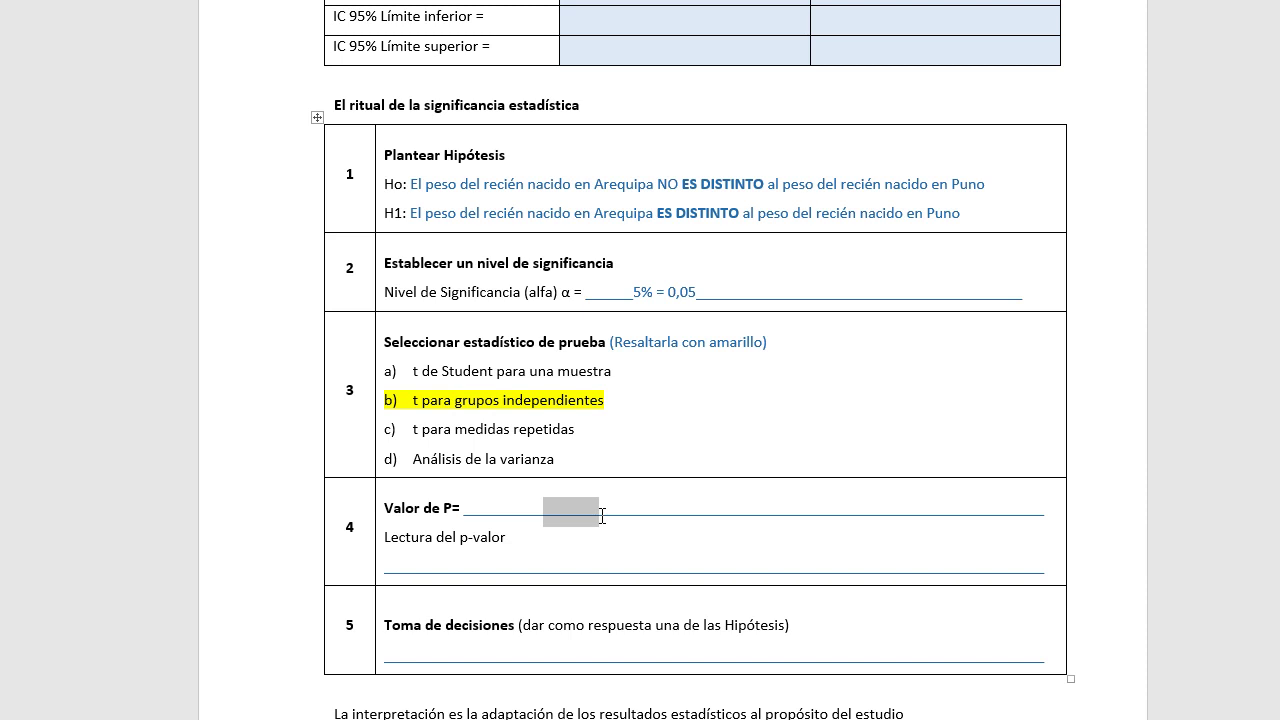
{"action": "scroll", "coordinate": [700, 500], "scroll_direction": "up", "scroll_amount": 3}
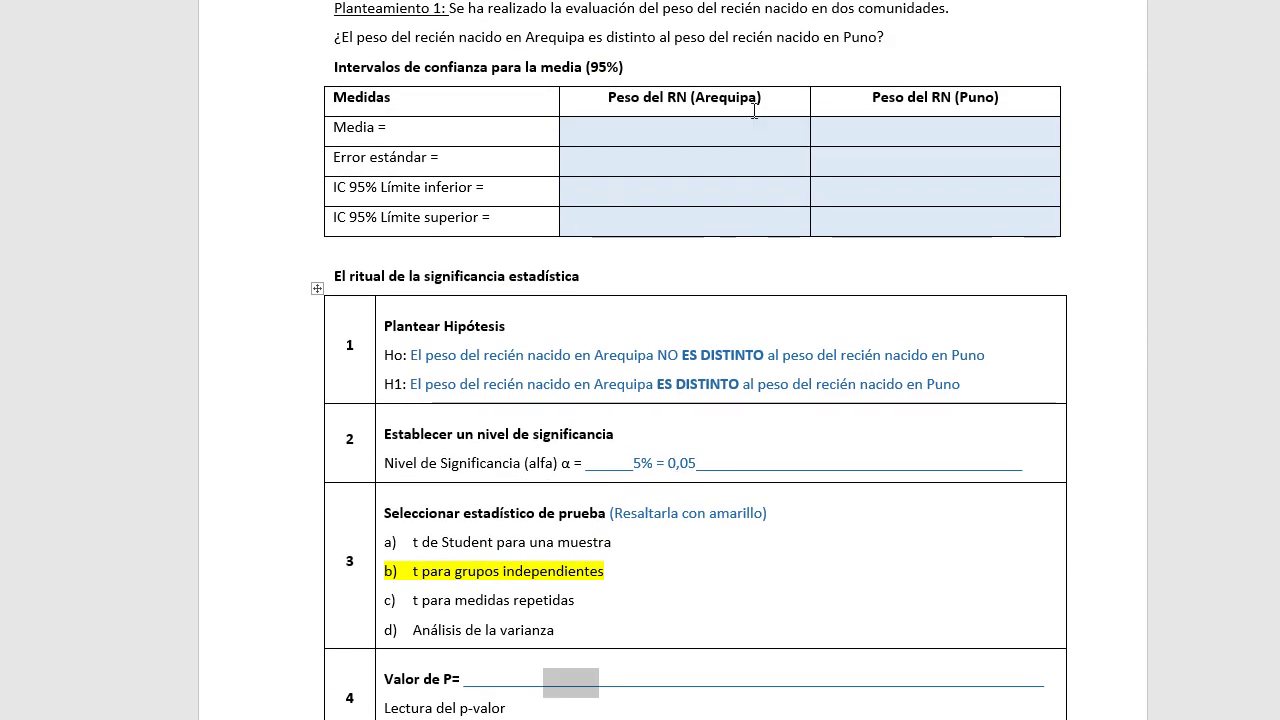
{"action": "left_click_drag", "start_coordinate": [640, 97], "coordinate": [892, 97]}
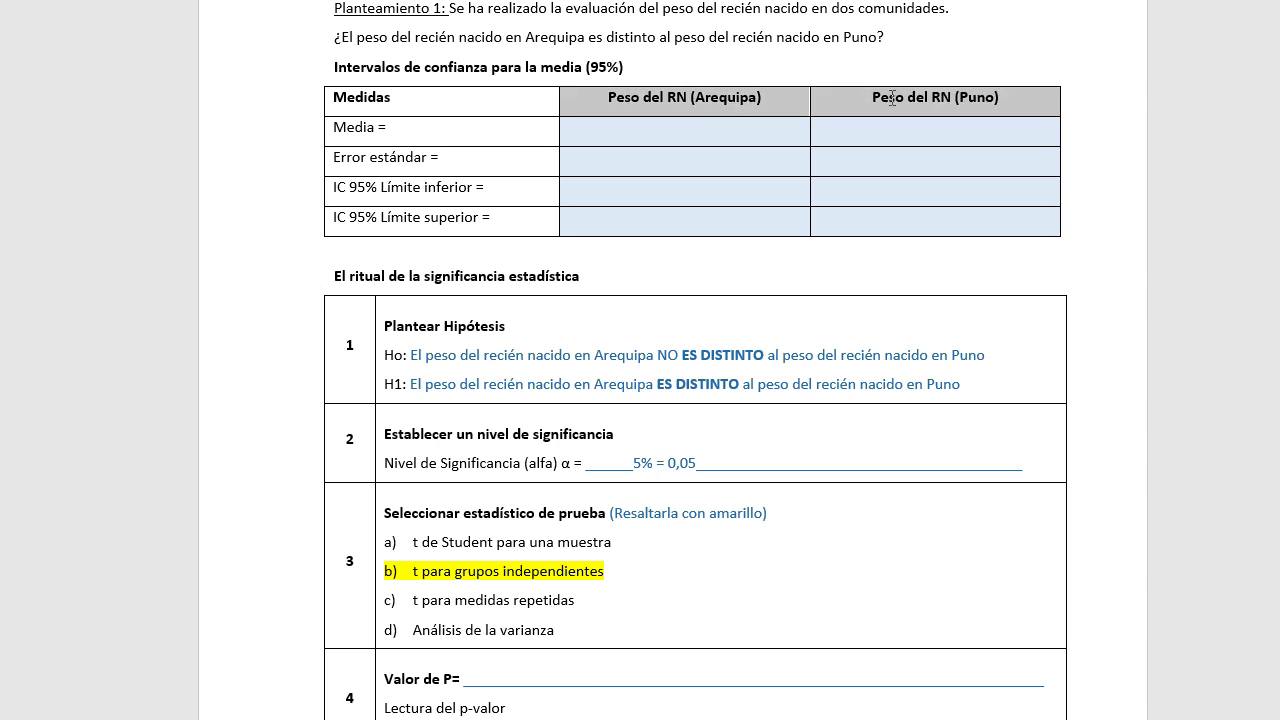
Step: Switch to the SPSS data and run a one-sample Kolmogorov-Smirnov test on Peso del RN against the Normal distribution
{"action": "key", "text": "alt+Tab"}
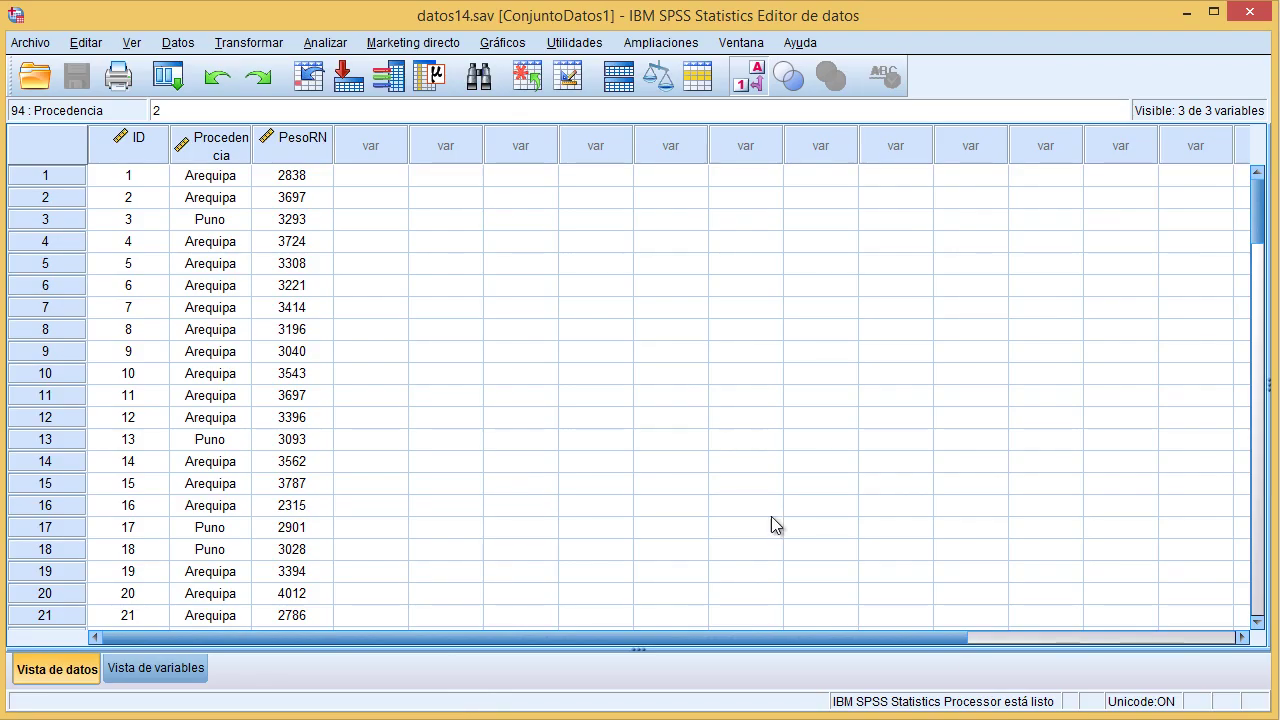
{"action": "left_click", "coordinate": [334, 45]}
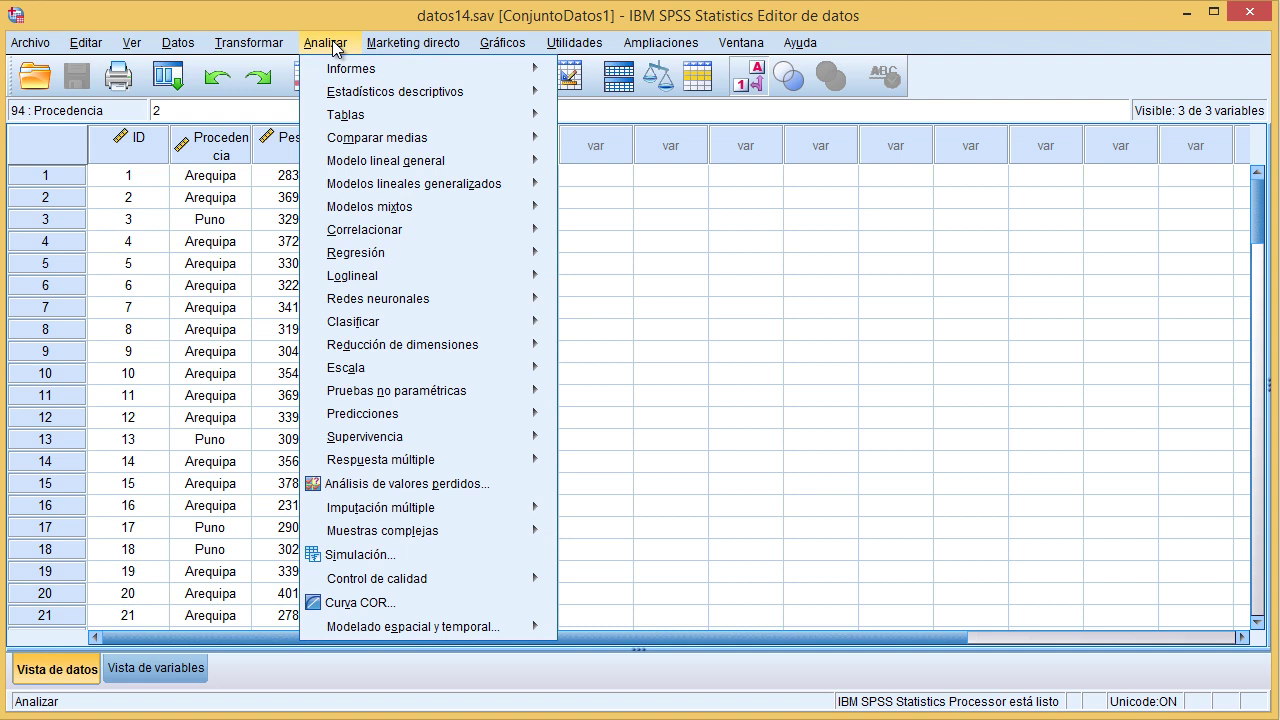
{"action": "mouse_move", "coordinate": [480, 392]}
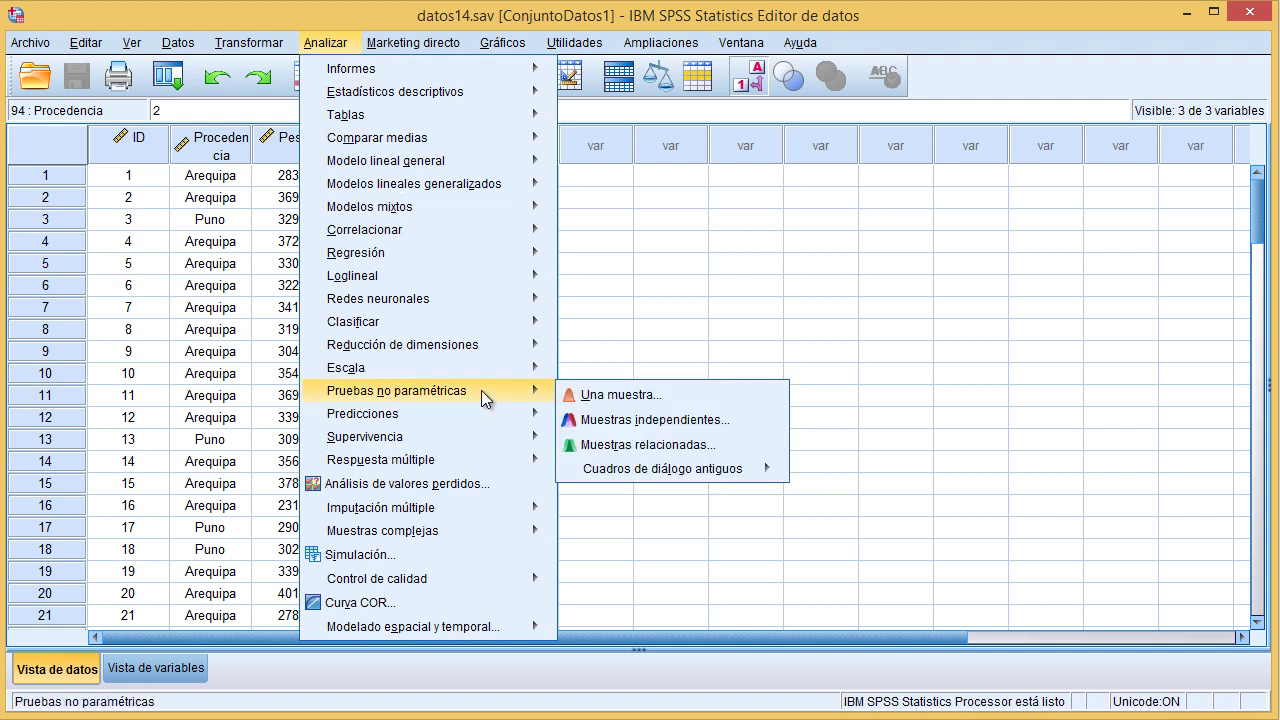
{"action": "mouse_move", "coordinate": [751, 472]}
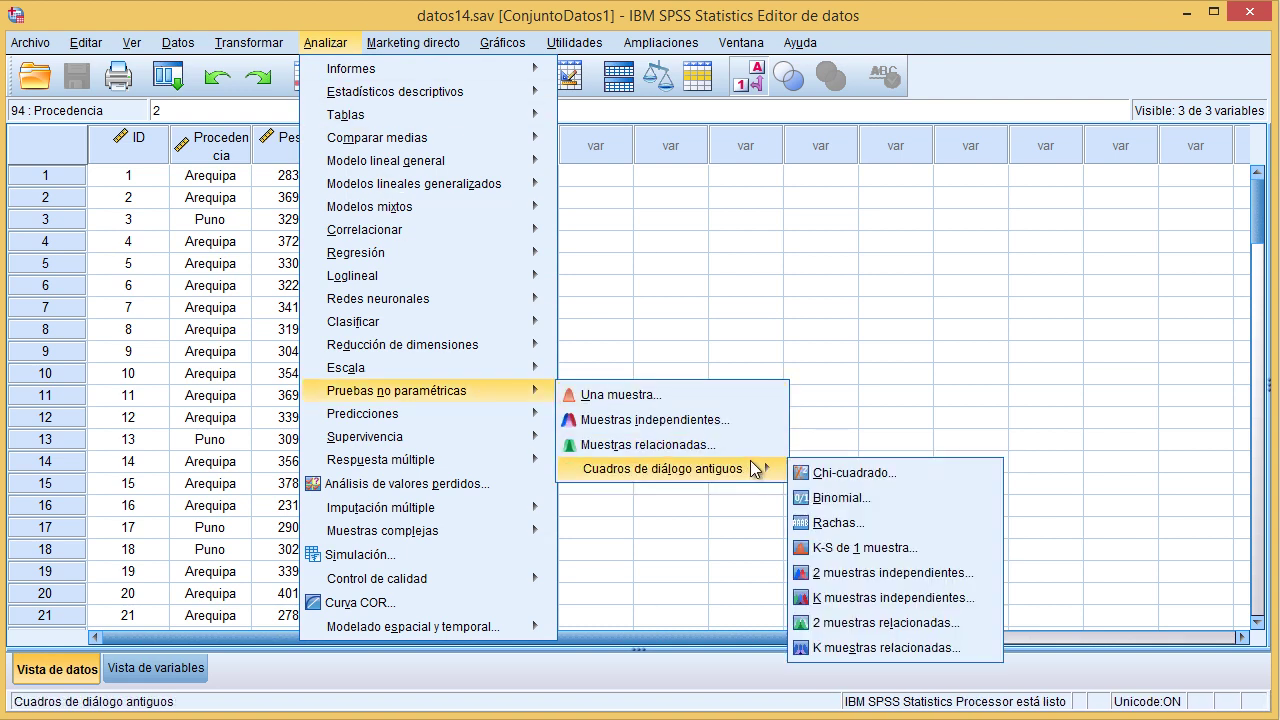
{"action": "left_click", "coordinate": [896, 547]}
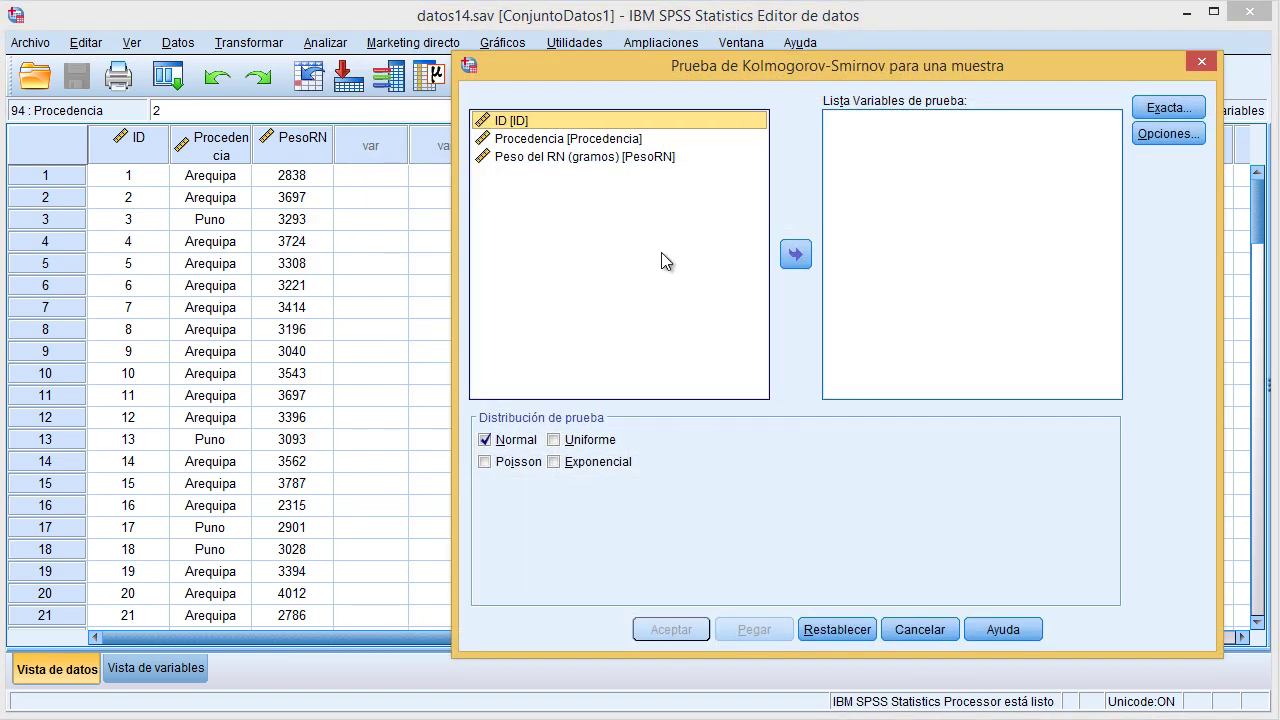
{"action": "left_click", "coordinate": [631, 160]}
{"action": "left_click", "coordinate": [798, 256]}
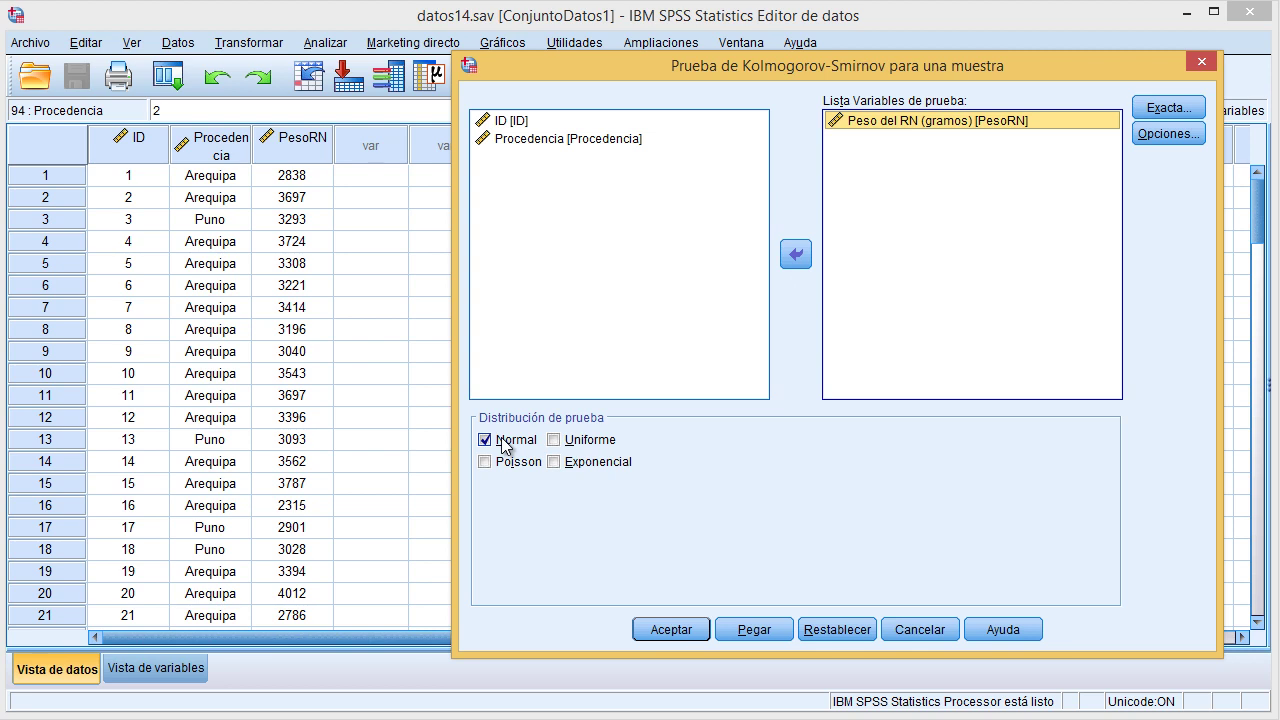
{"action": "left_click", "coordinate": [666, 628]}
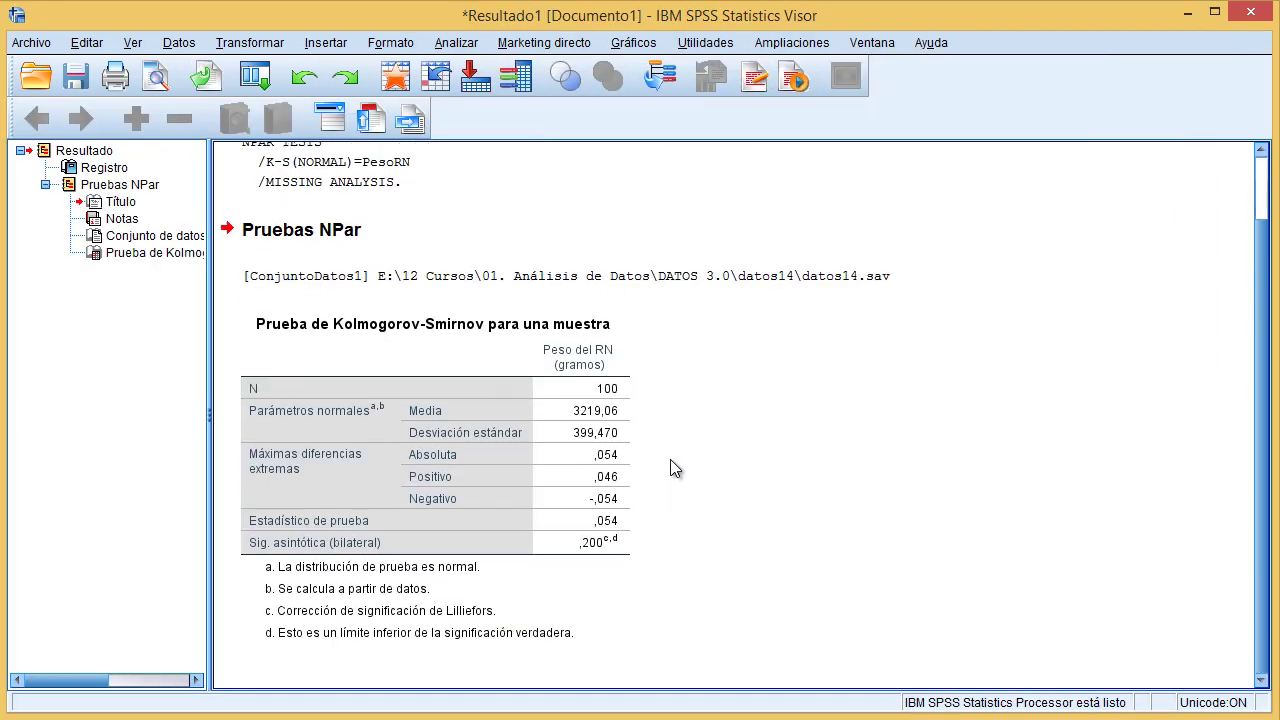
Step: Examine the Sig. asintótica (bilateral) value and its footnotes in the Kolmogorov-Smirnov table for Peso del RN
{"action": "left_click", "coordinate": [464, 539]}
{"action": "double_click", "coordinate": [386, 542]}
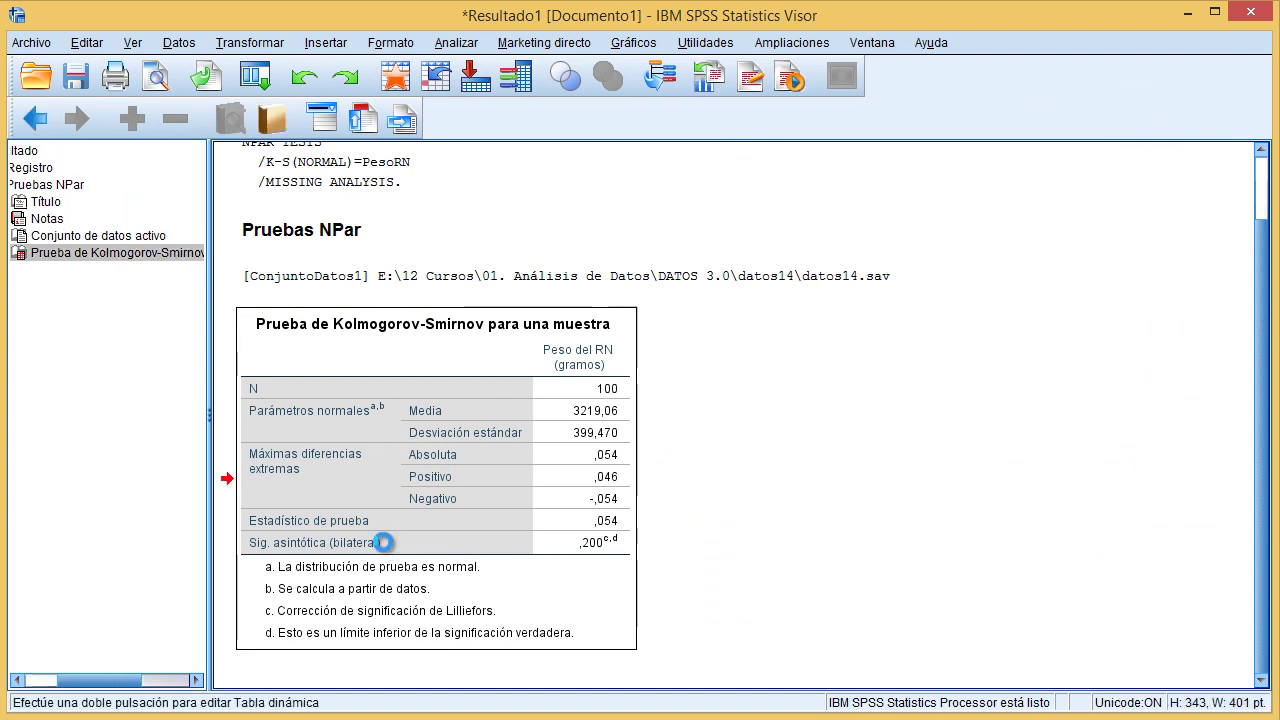
{"action": "double_click", "coordinate": [383, 542]}
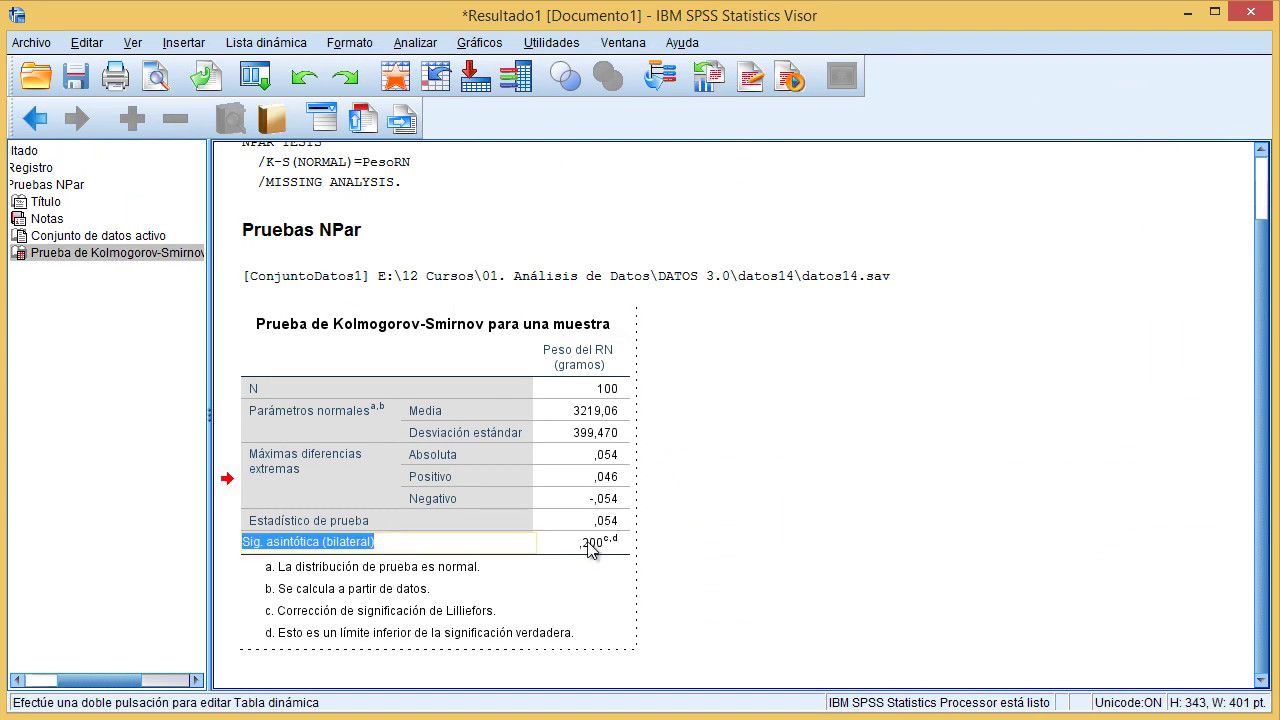
{"action": "mouse_move", "coordinate": [588, 544]}
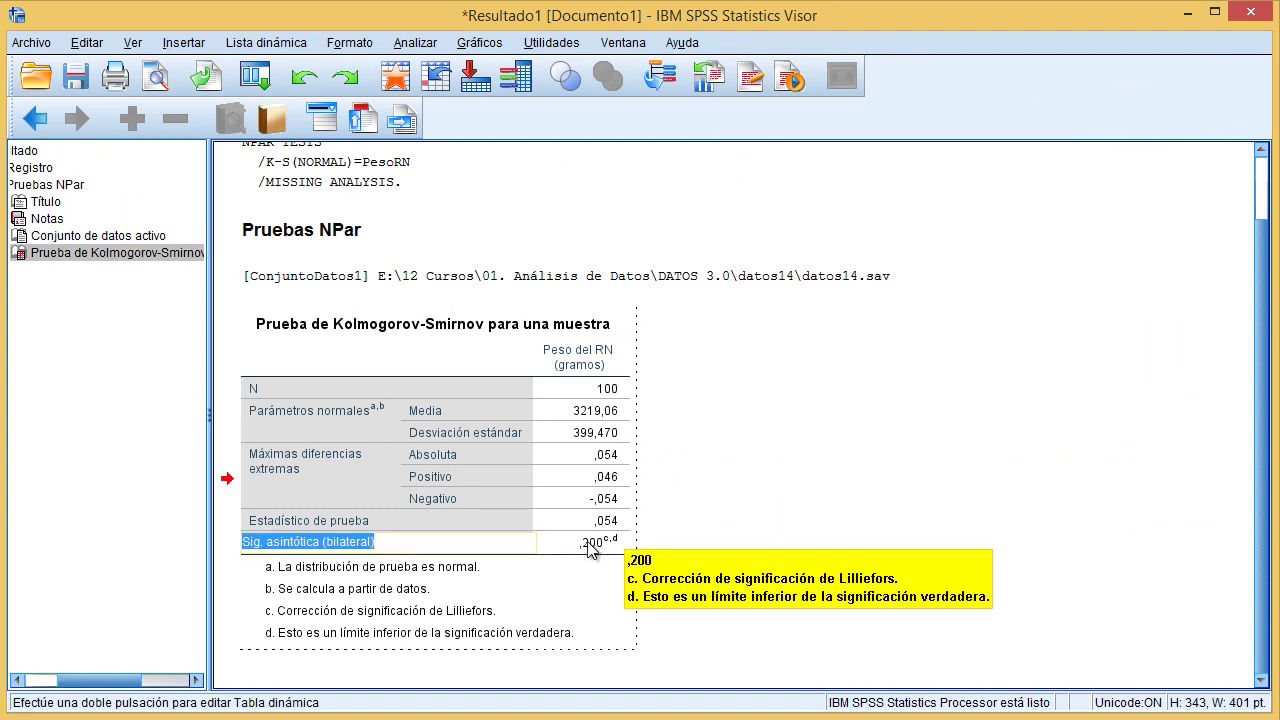
{"action": "left_click", "coordinate": [588, 544]}
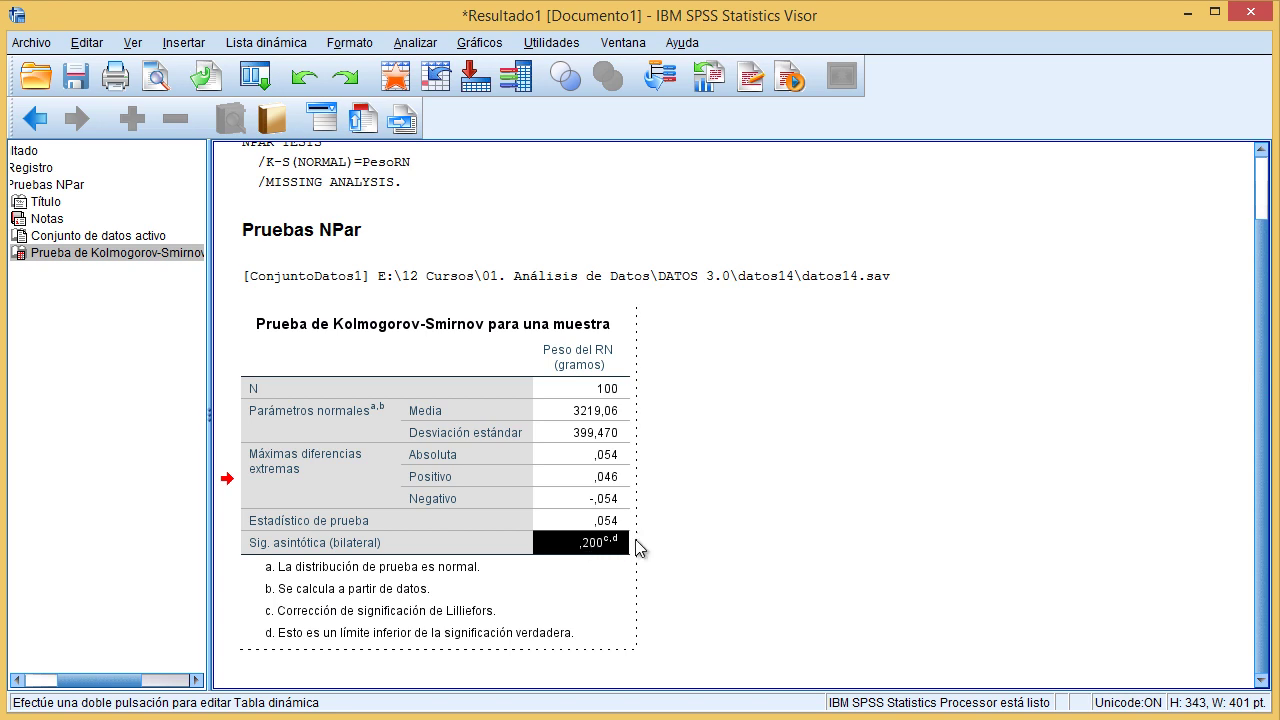
{"action": "left_click", "coordinate": [896, 520]}
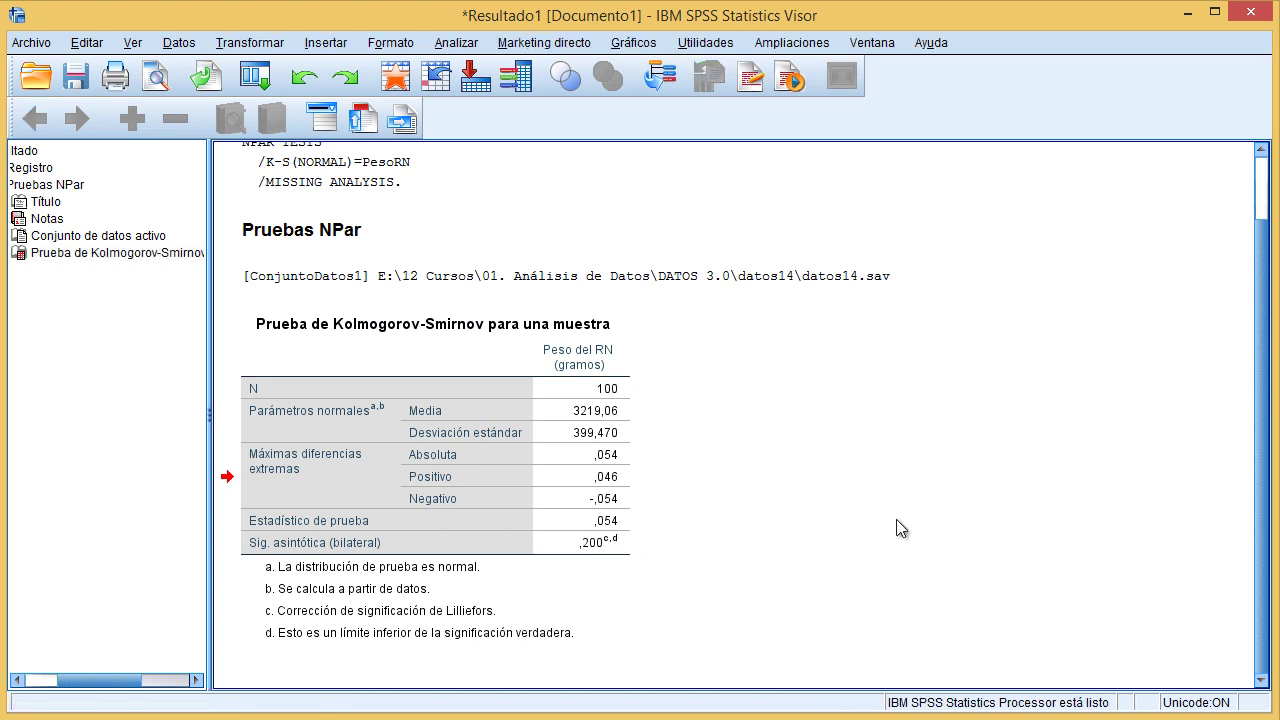
Step: Split the dataset by Procedencia with the option to compare groups, sorting the file by the grouping variable
{"action": "key", "text": "alt+Tab"}
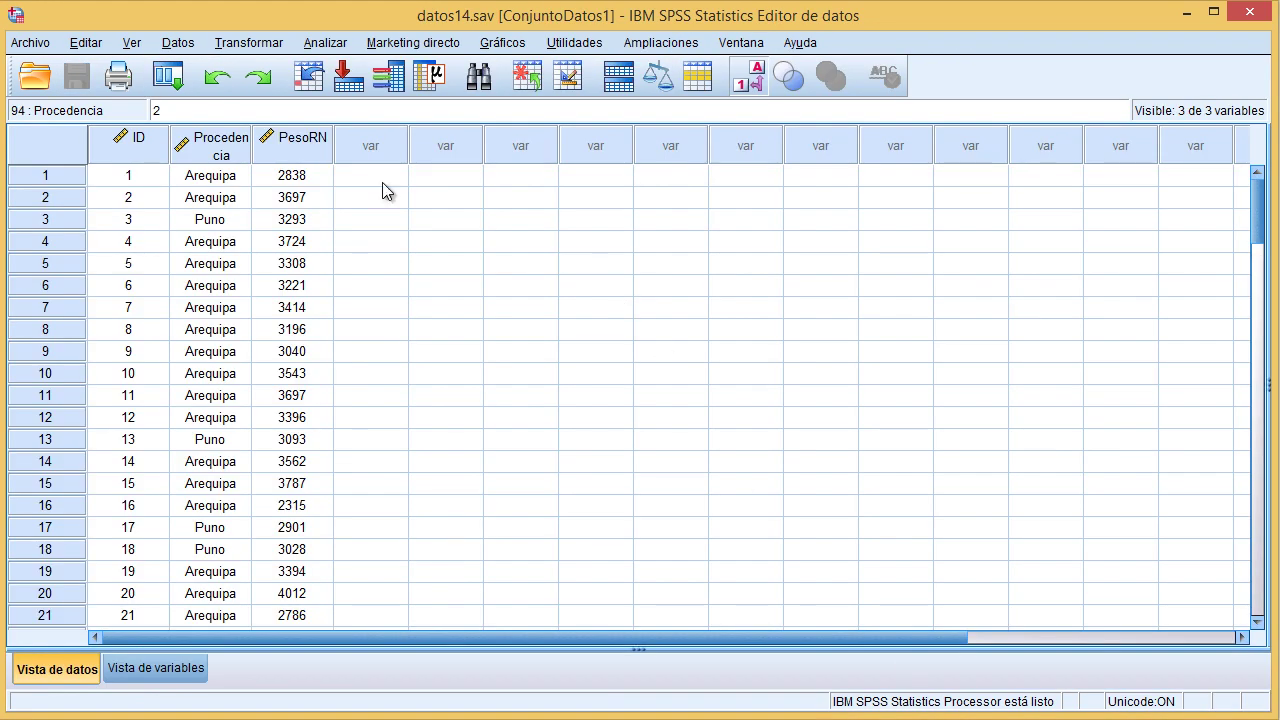
{"action": "left_click", "coordinate": [184, 46]}
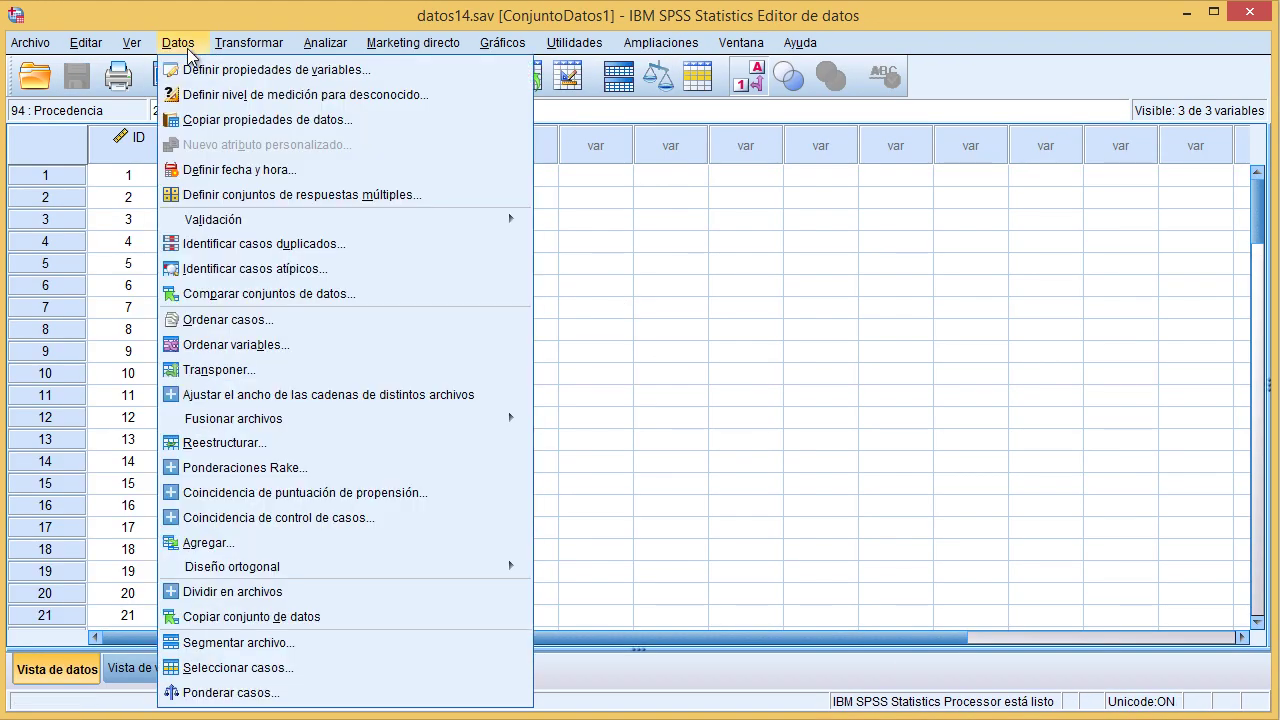
{"action": "left_click", "coordinate": [217, 645]}
{"action": "left_click", "coordinate": [630, 230]}
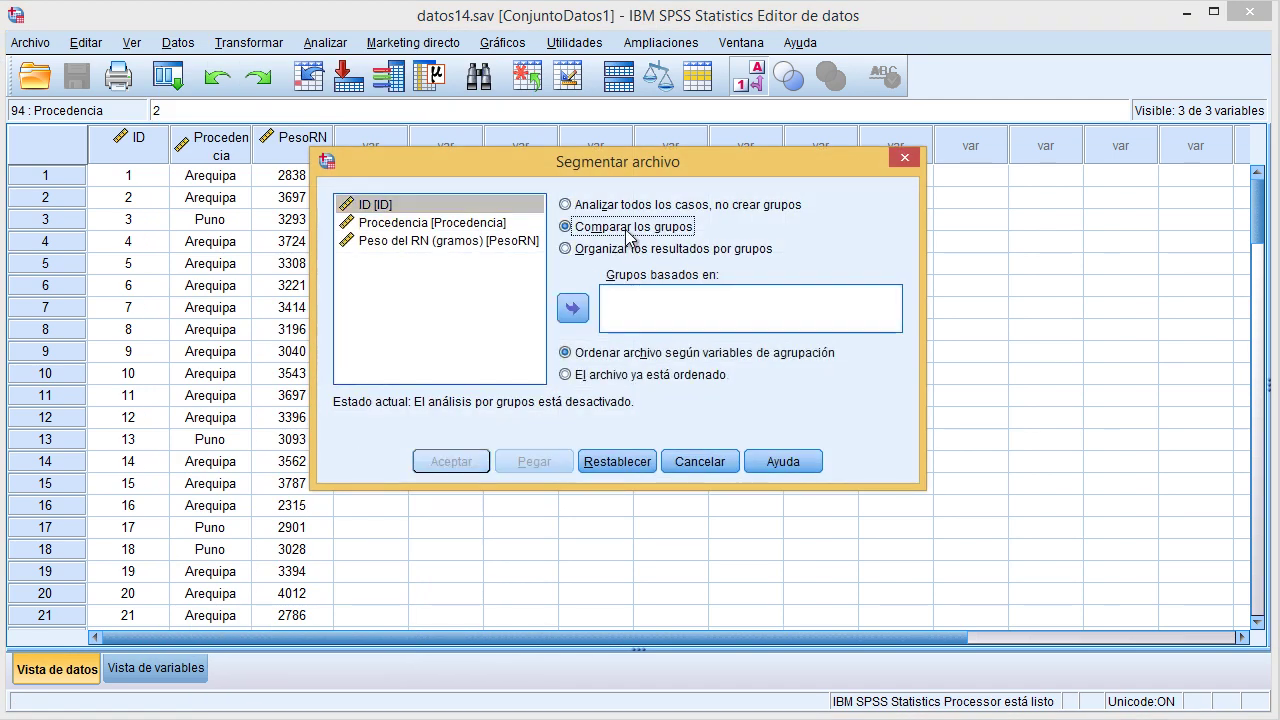
{"action": "left_click", "coordinate": [500, 224]}
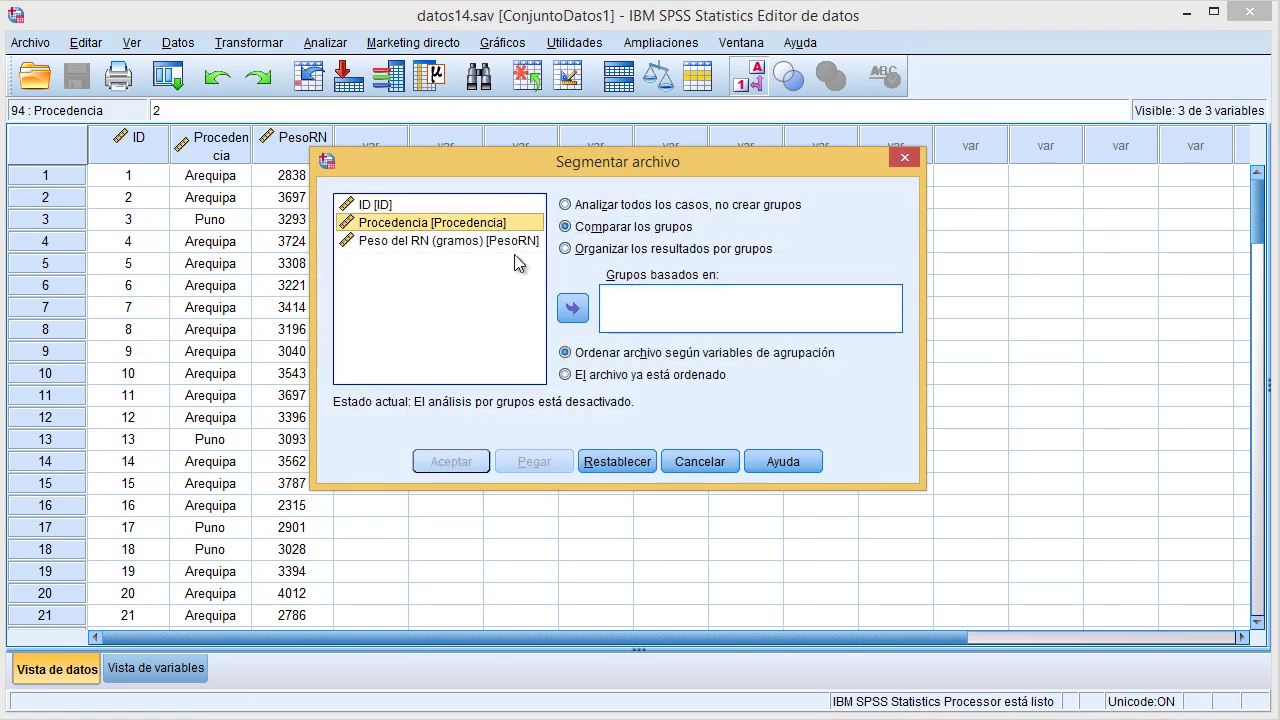
{"action": "left_click", "coordinate": [572, 308]}
{"action": "left_click", "coordinate": [445, 461]}
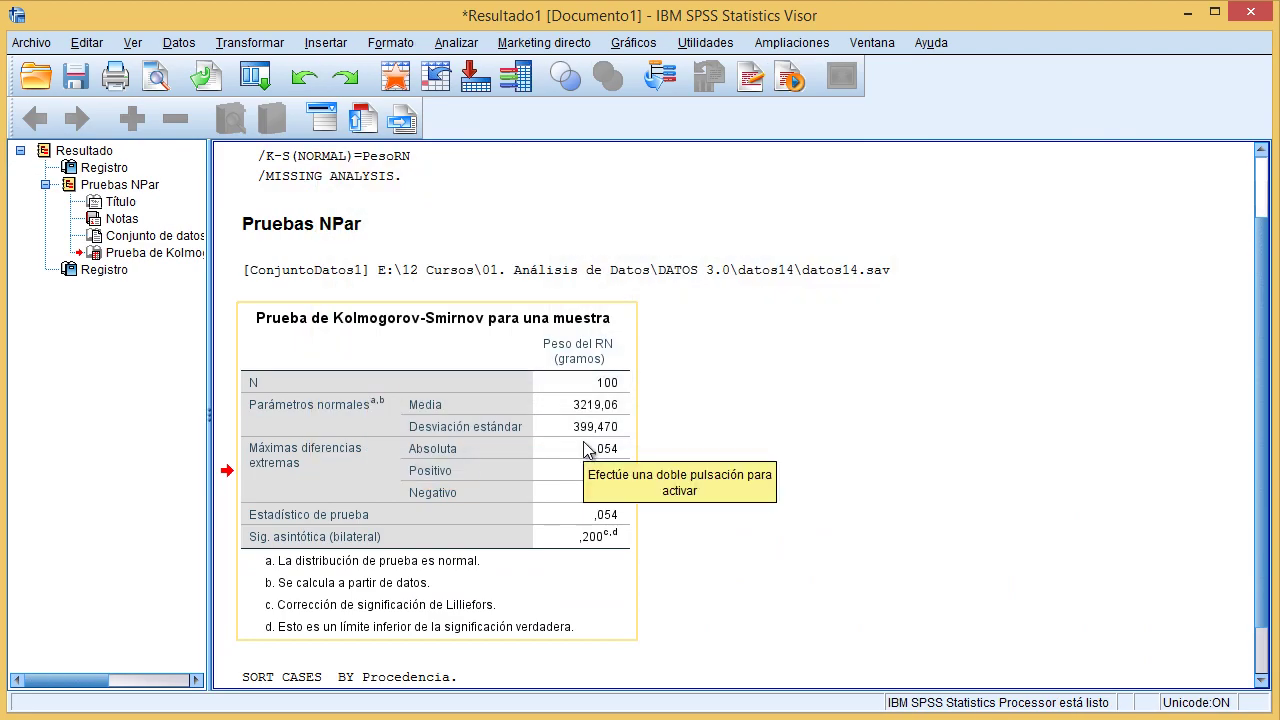
Step: Run the one-sample Kolmogorov-Smirnov normality test on Peso del RN again for the separate Procedencia groups
{"action": "left_click", "coordinate": [456, 43]}
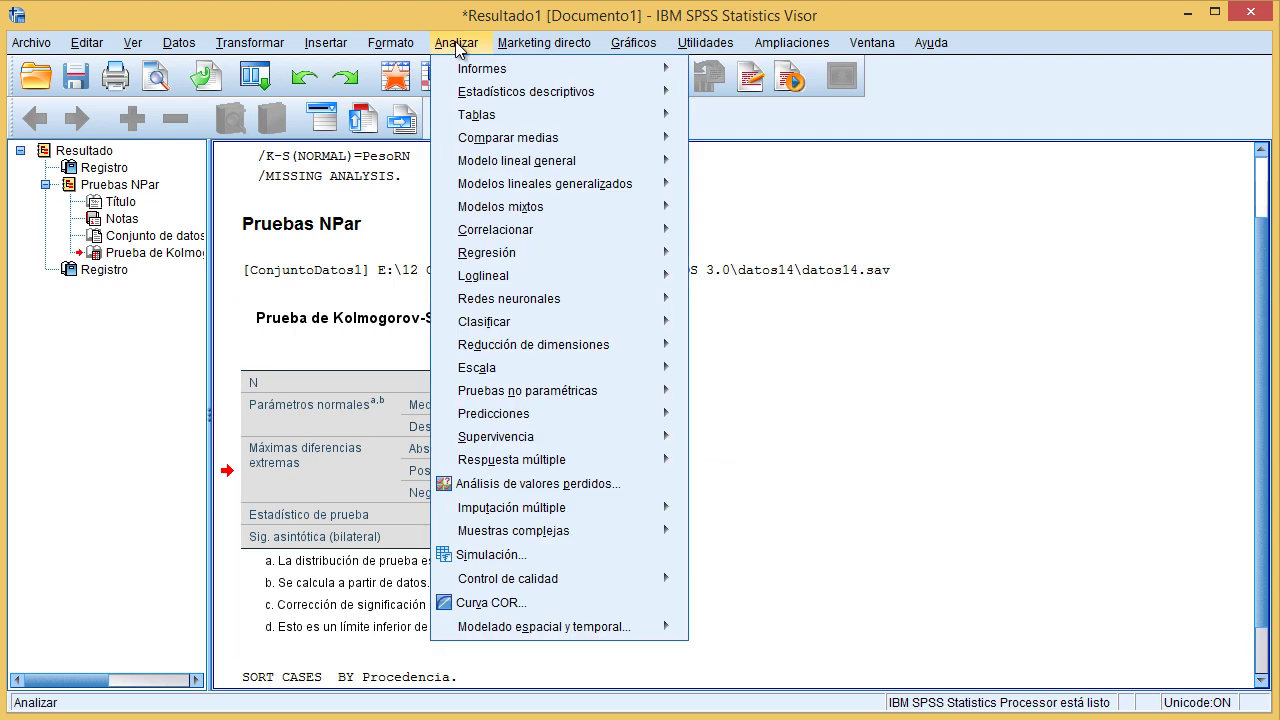
{"action": "mouse_move", "coordinate": [600, 397]}
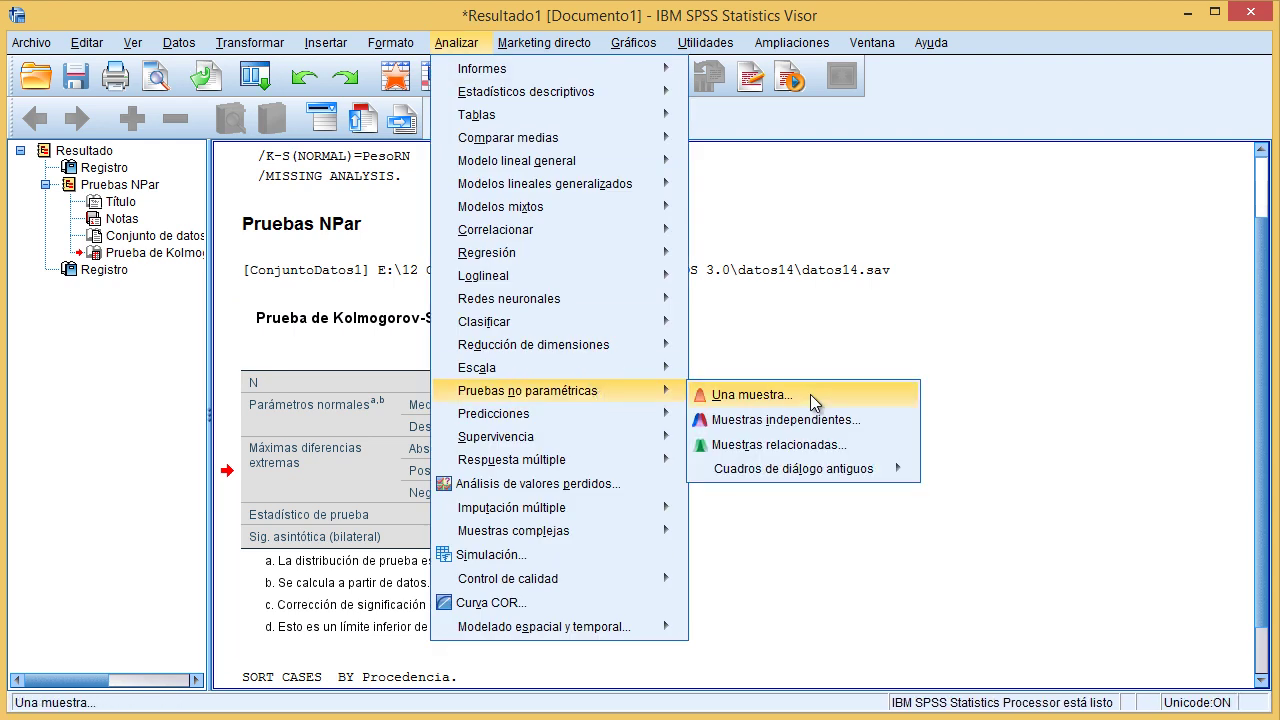
{"action": "mouse_move", "coordinate": [895, 468]}
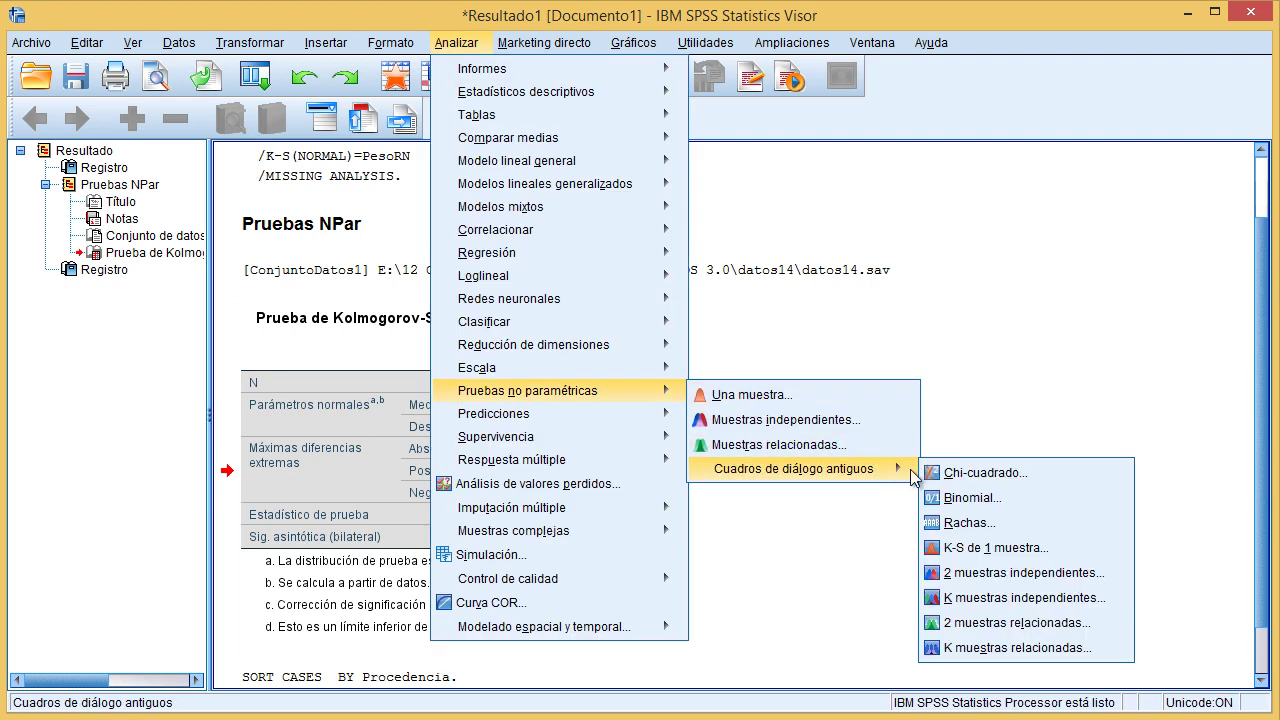
{"action": "left_click", "coordinate": [1027, 549]}
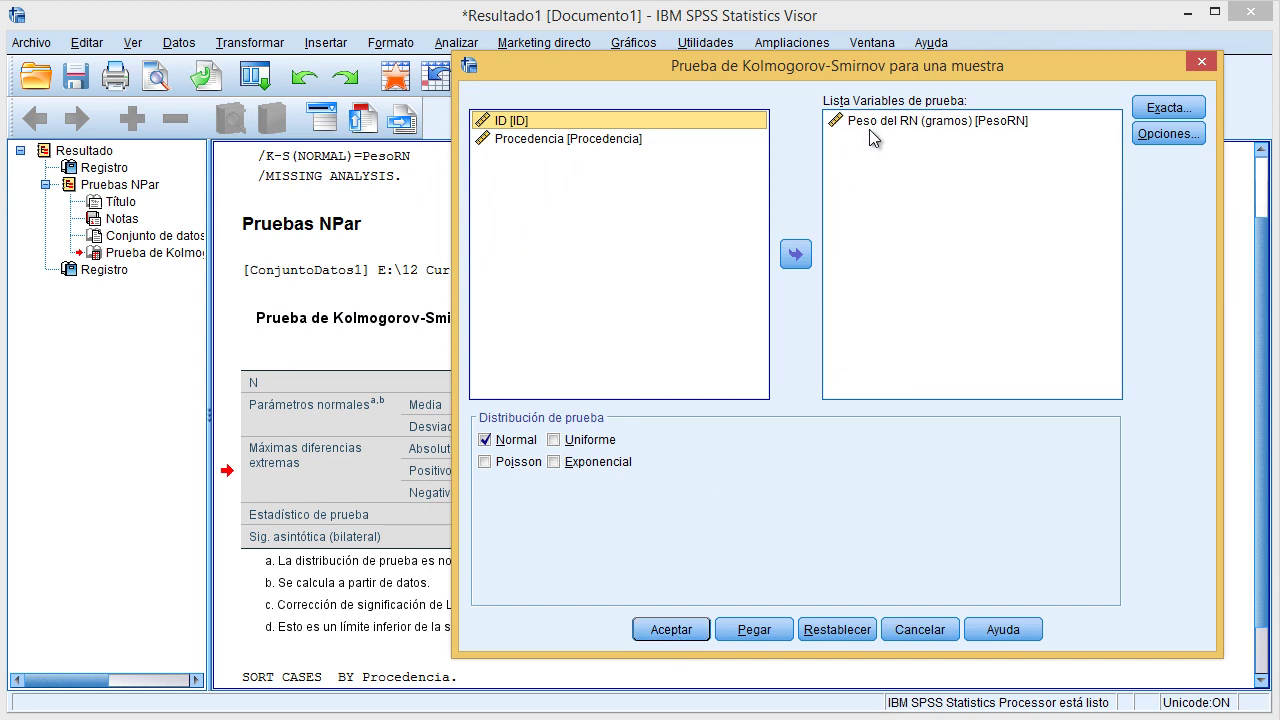
{"action": "left_click", "coordinate": [684, 624]}
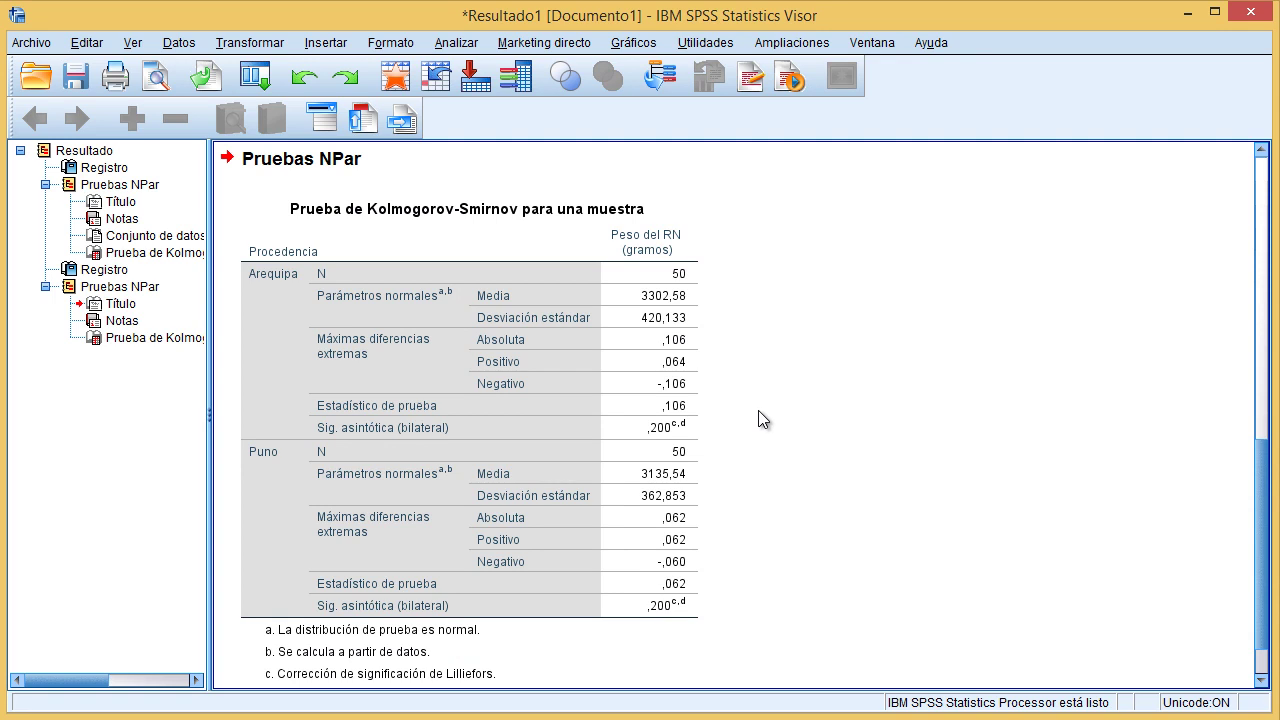
Step: Compare the Sig. asintótica (bilateral) values of Arequipa and Puno in the split Kolmogorov-Smirnov table
{"action": "left_click", "coordinate": [417, 429]}
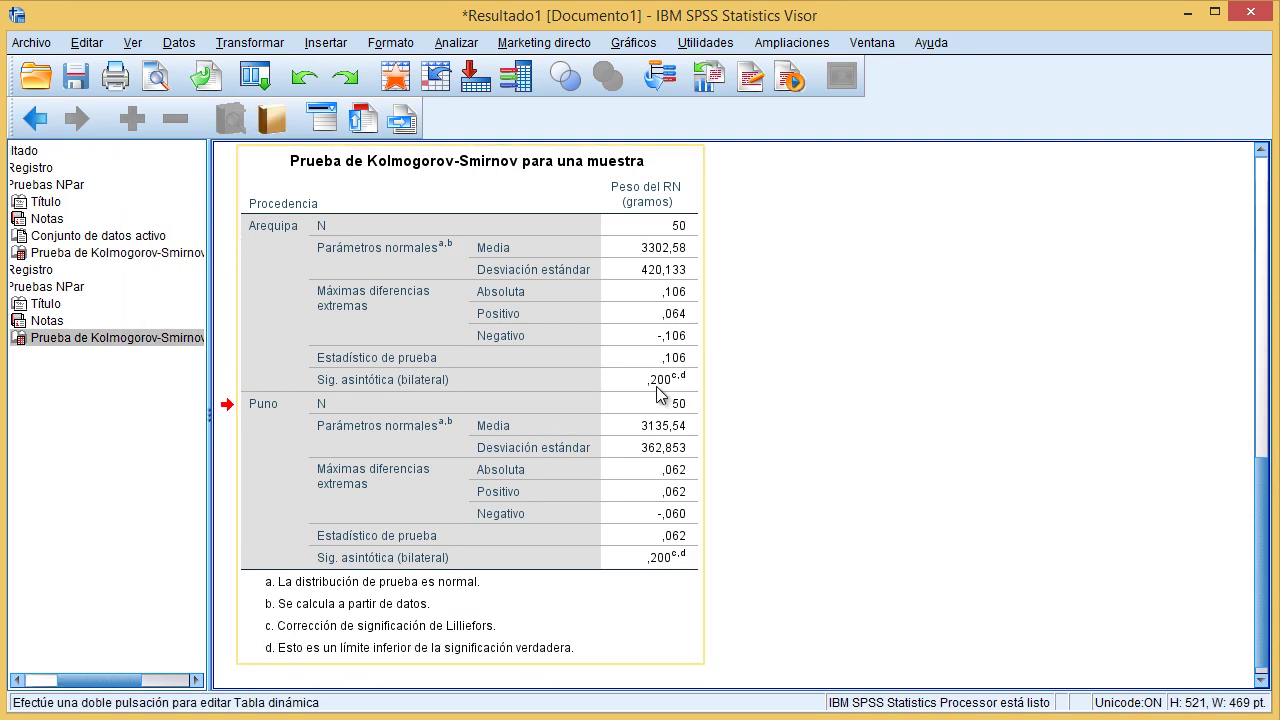
{"action": "double_click", "coordinate": [657, 390]}
{"action": "double_click", "coordinate": [656, 388]}
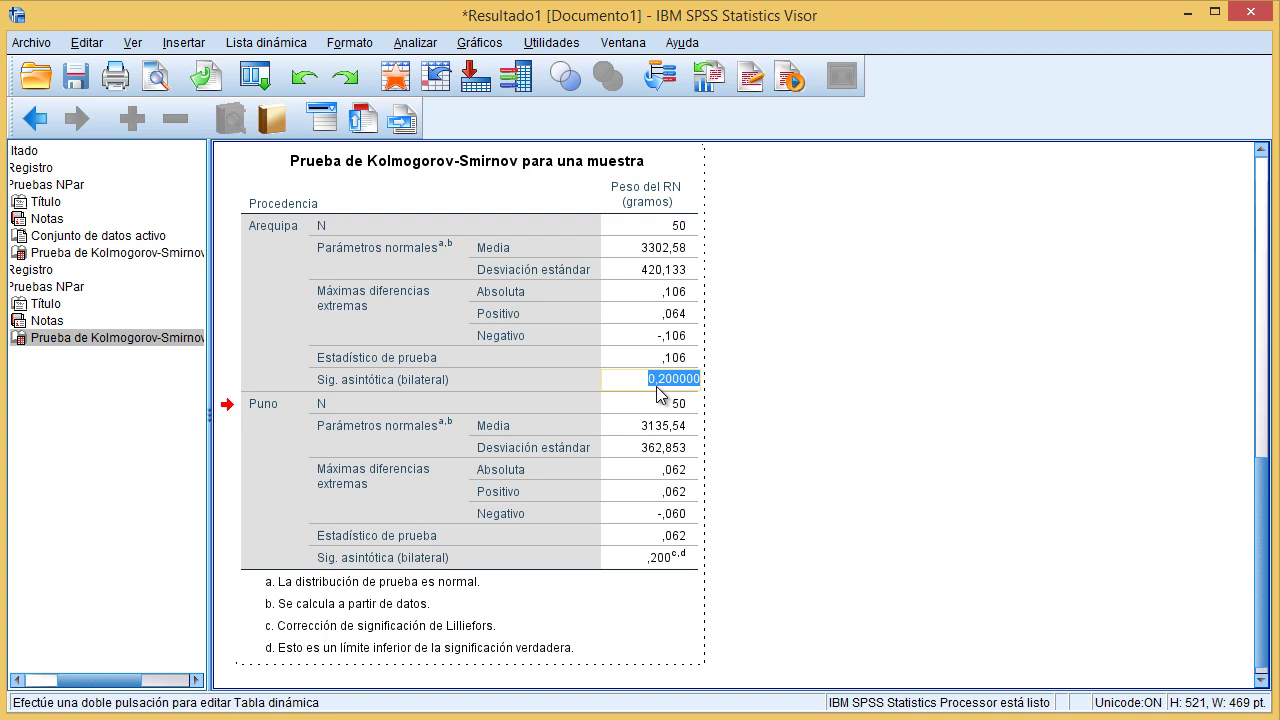
{"action": "double_click", "coordinate": [661, 558]}
{"action": "left_click", "coordinate": [653, 386]}
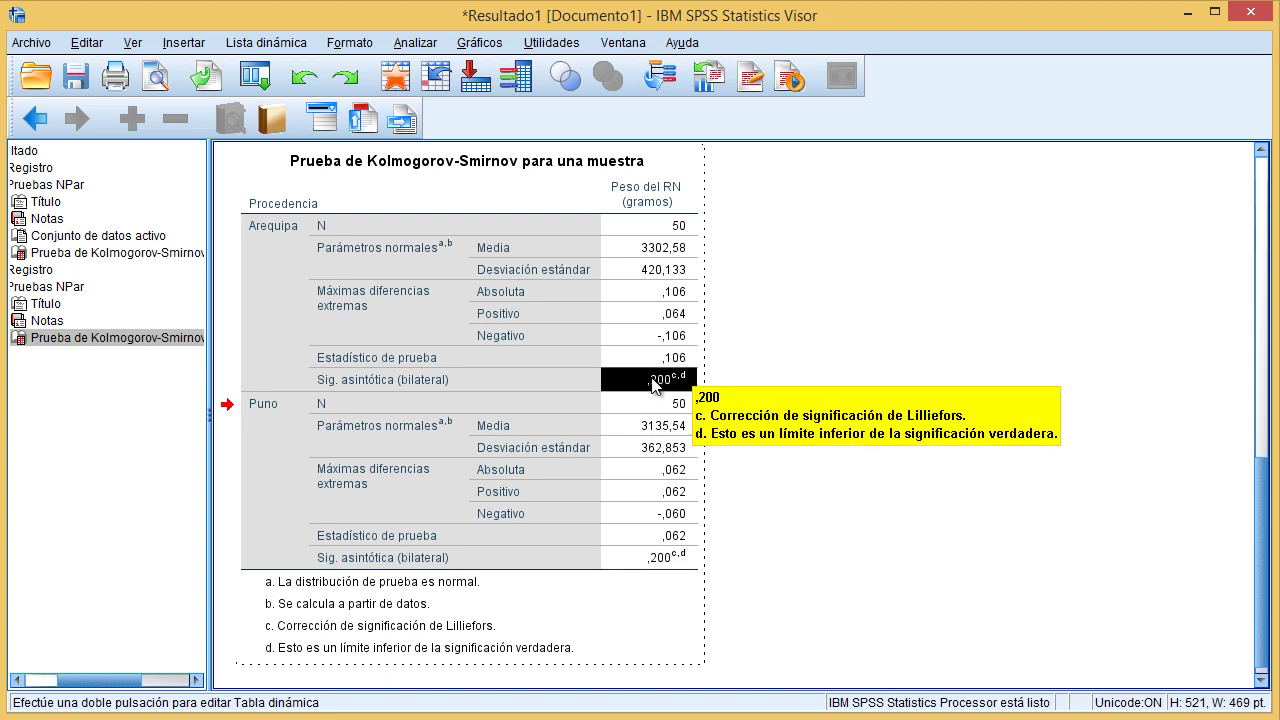
{"action": "left_click_drag", "start_coordinate": [662, 226], "coordinate": [686, 574]}
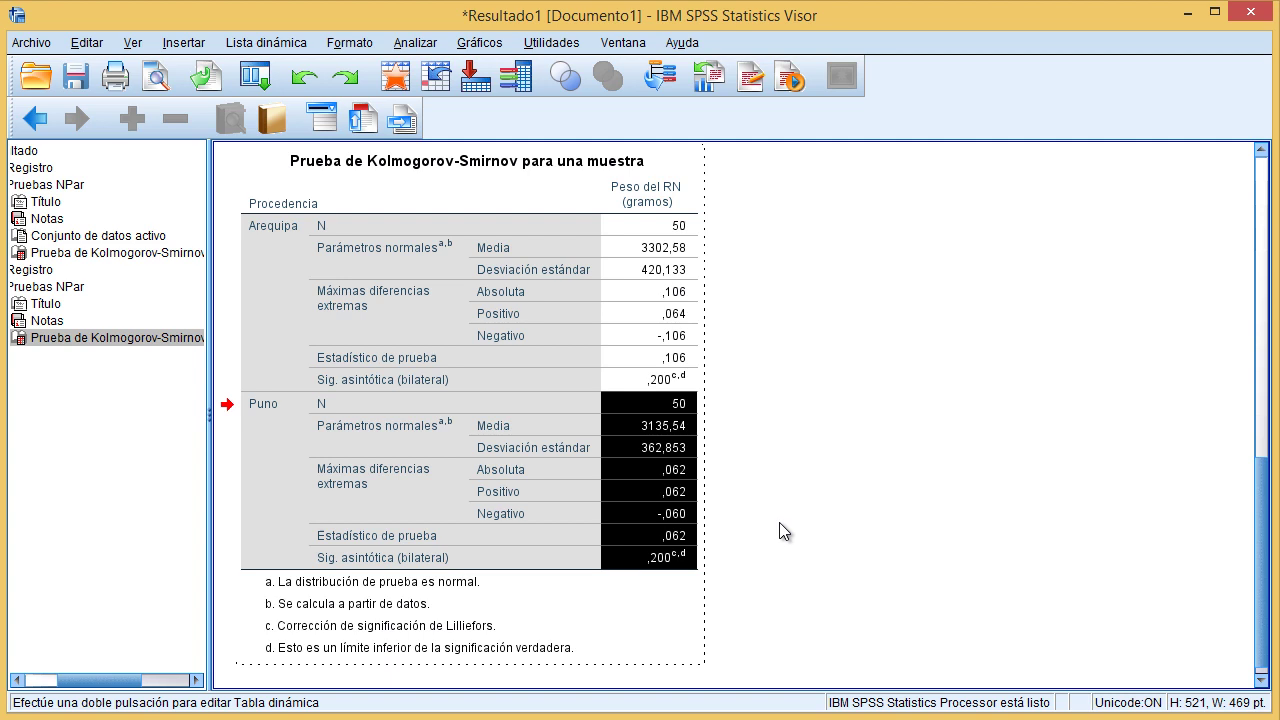
Step: Reset the file split in the data editor so all cases are analysed without creating groups
{"action": "key", "text": "alt+Tab"}
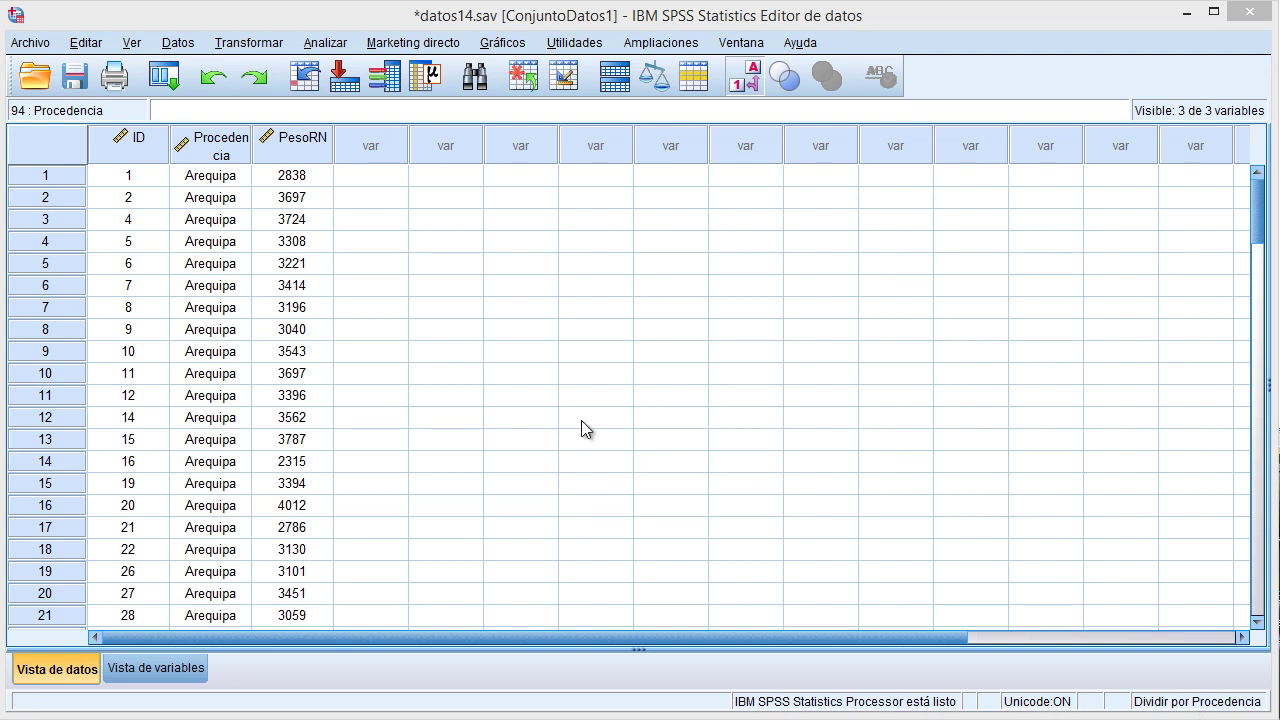
{"action": "left_click", "coordinate": [182, 44]}
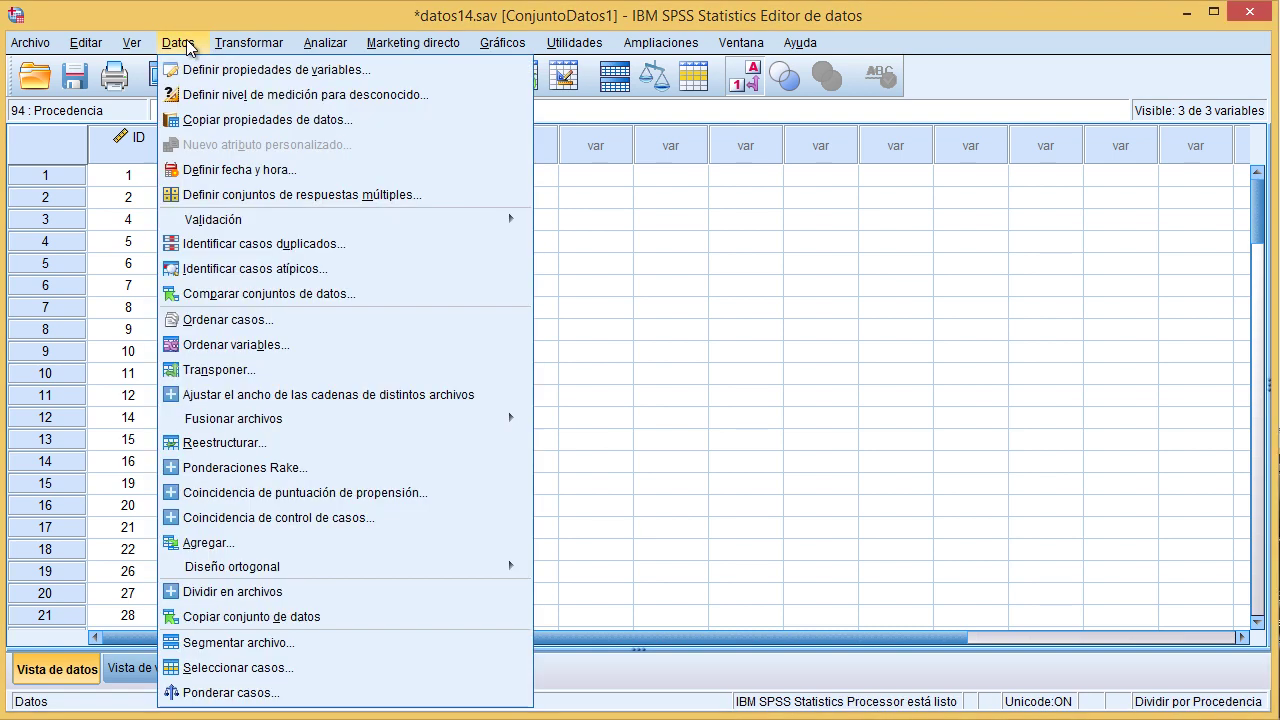
{"action": "left_click", "coordinate": [250, 642]}
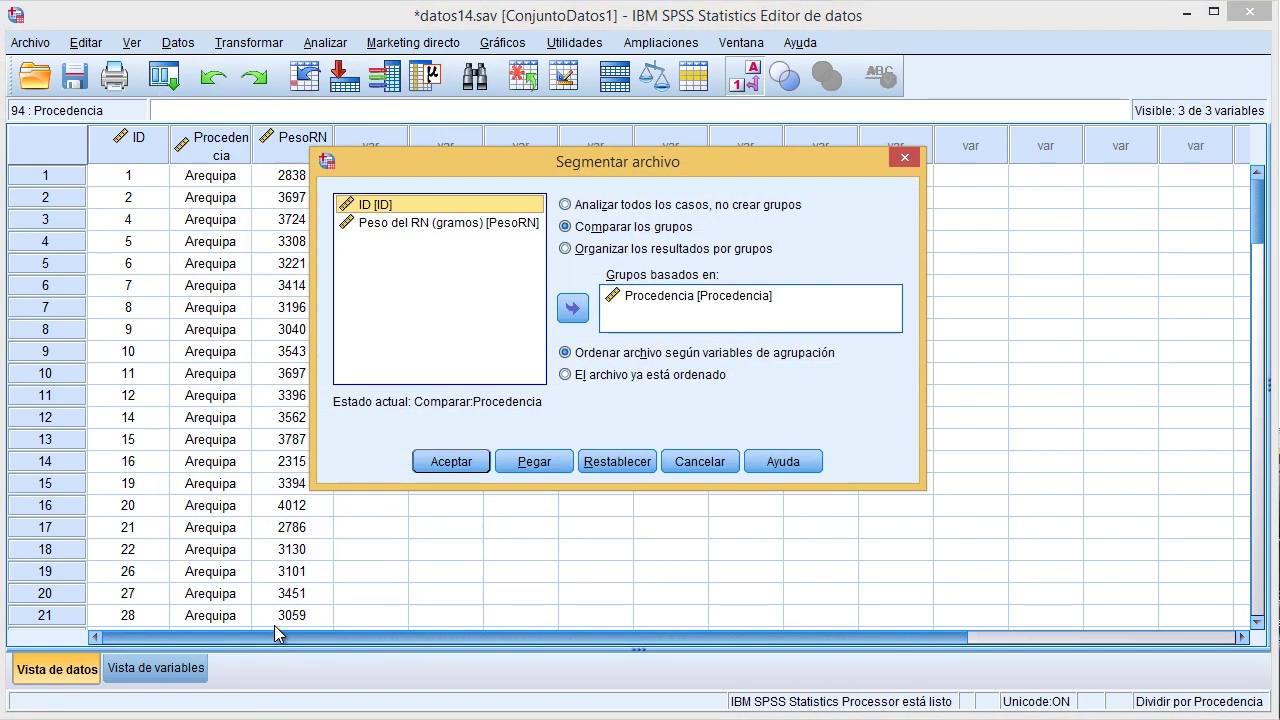
{"action": "left_click", "coordinate": [617, 464]}
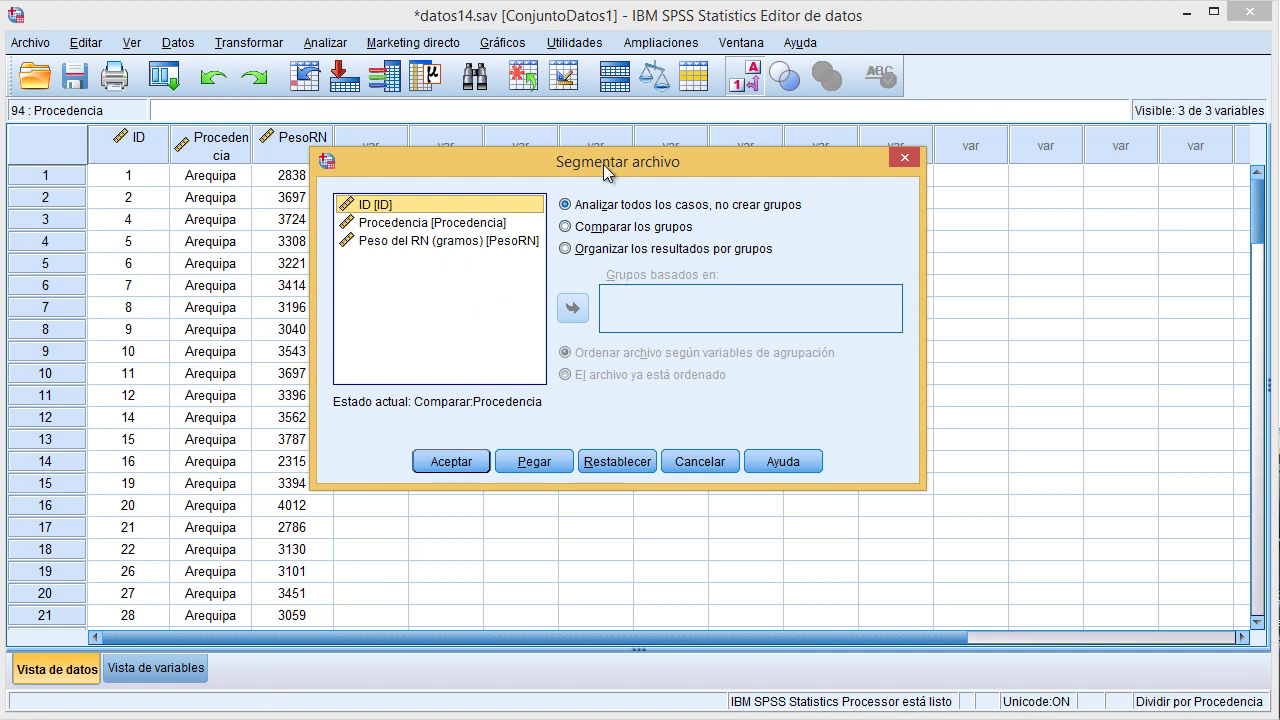
{"action": "left_click", "coordinate": [459, 465]}
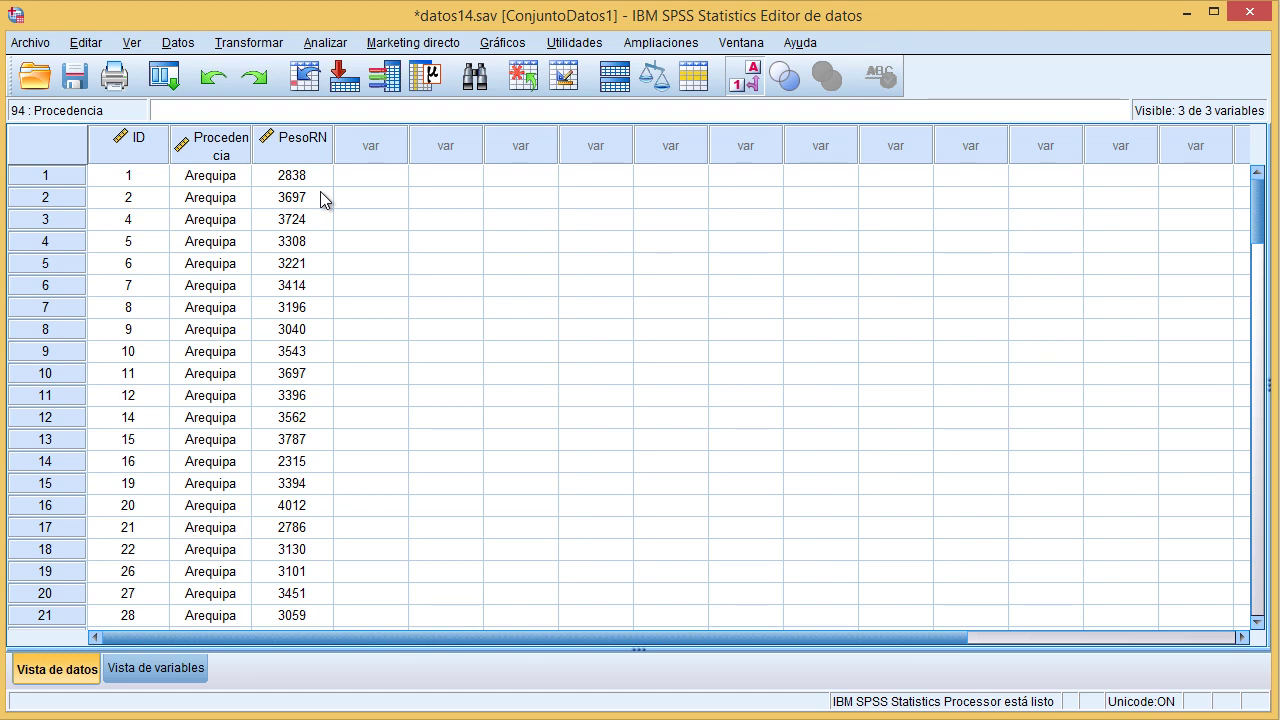
Step: Set up an Explorar analysis with Peso del RN as the dependent variable and Procedencia as the factor
{"action": "left_click", "coordinate": [324, 46]}
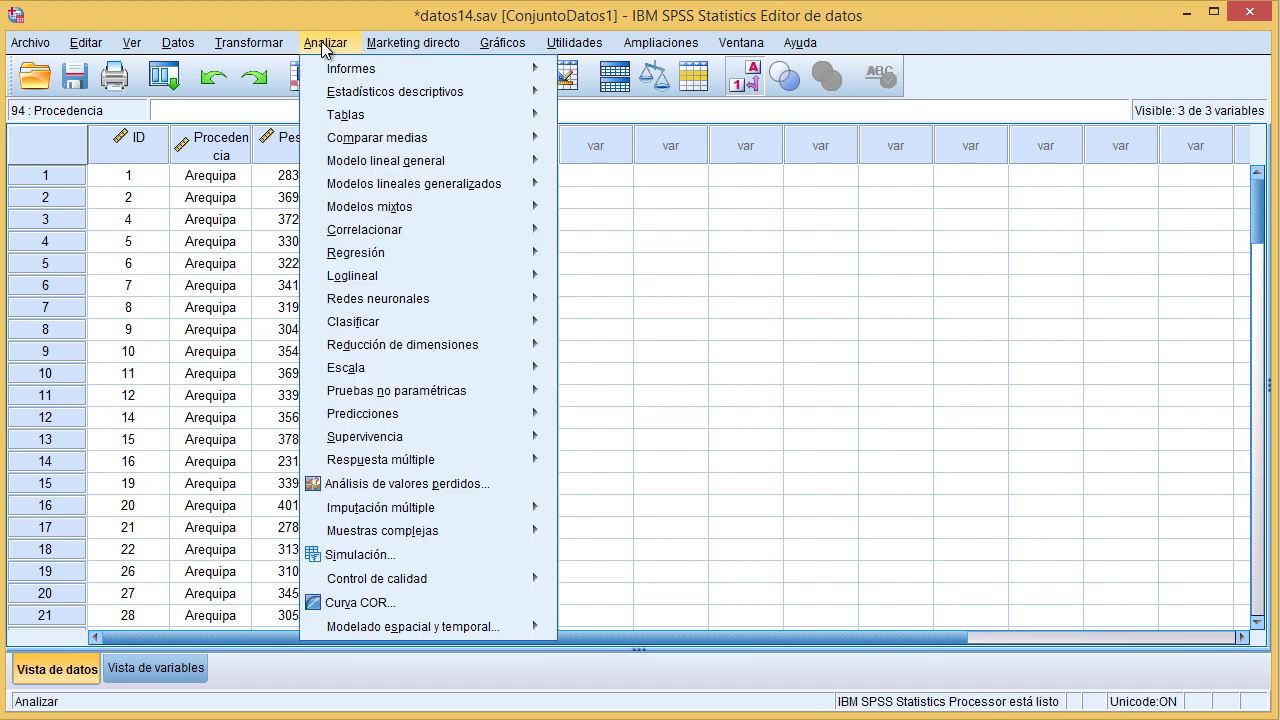
{"action": "mouse_move", "coordinate": [464, 103]}
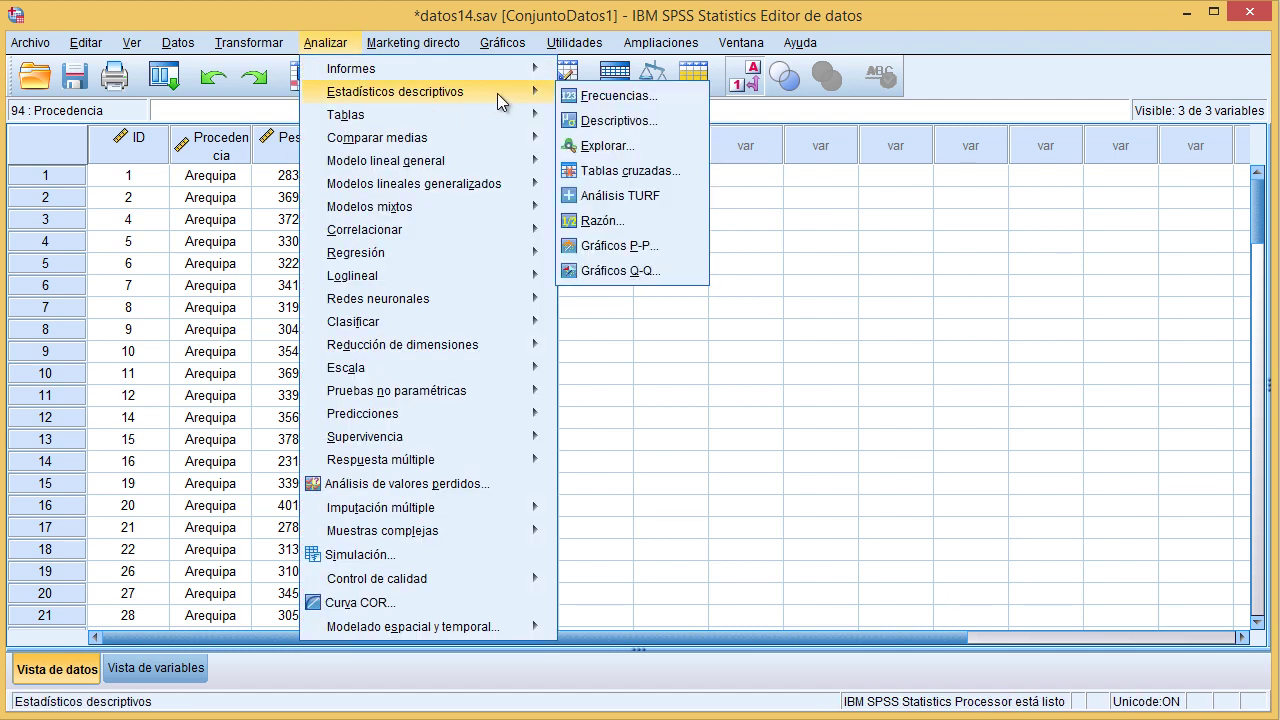
{"action": "left_click", "coordinate": [653, 143]}
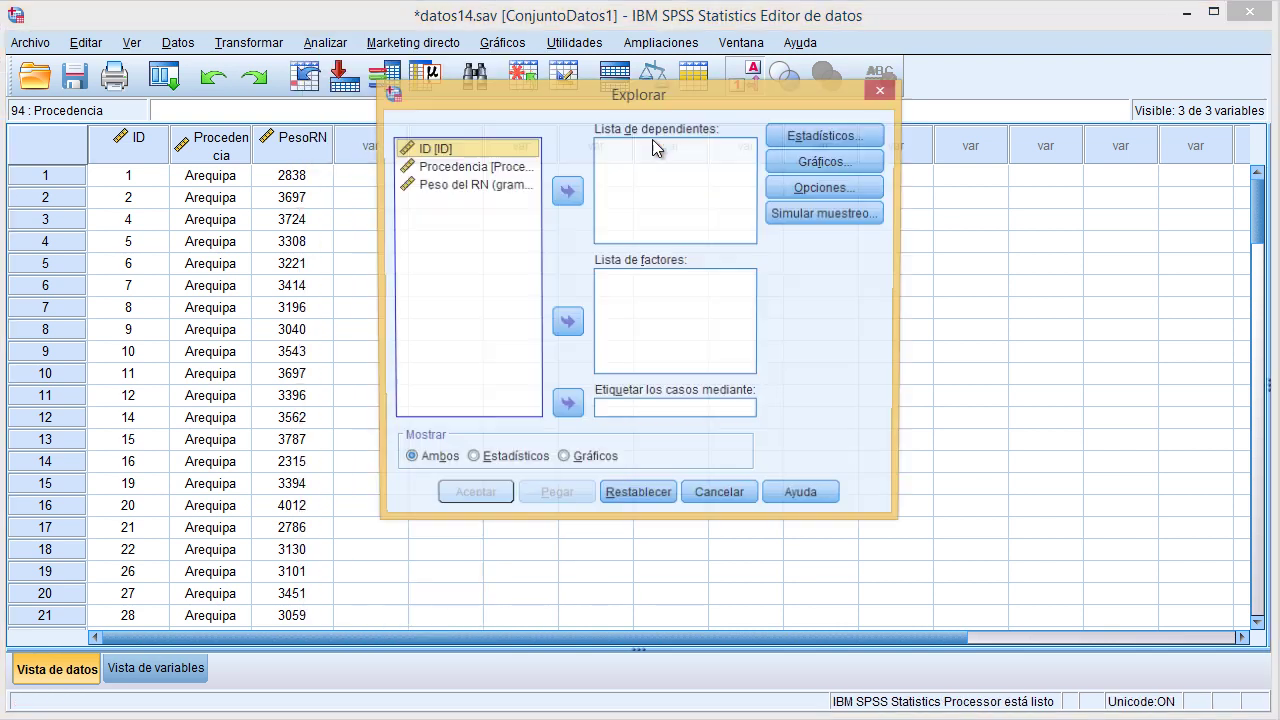
{"action": "left_click", "coordinate": [529, 186]}
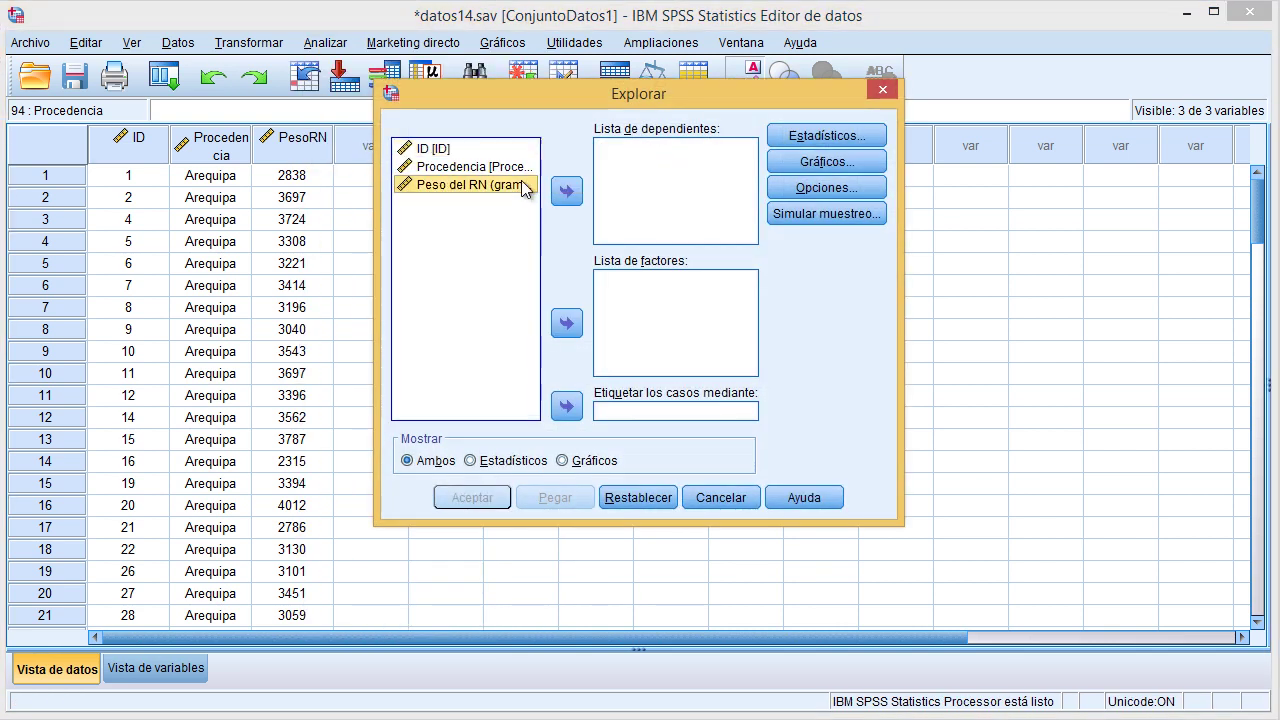
{"action": "left_click", "coordinate": [566, 193]}
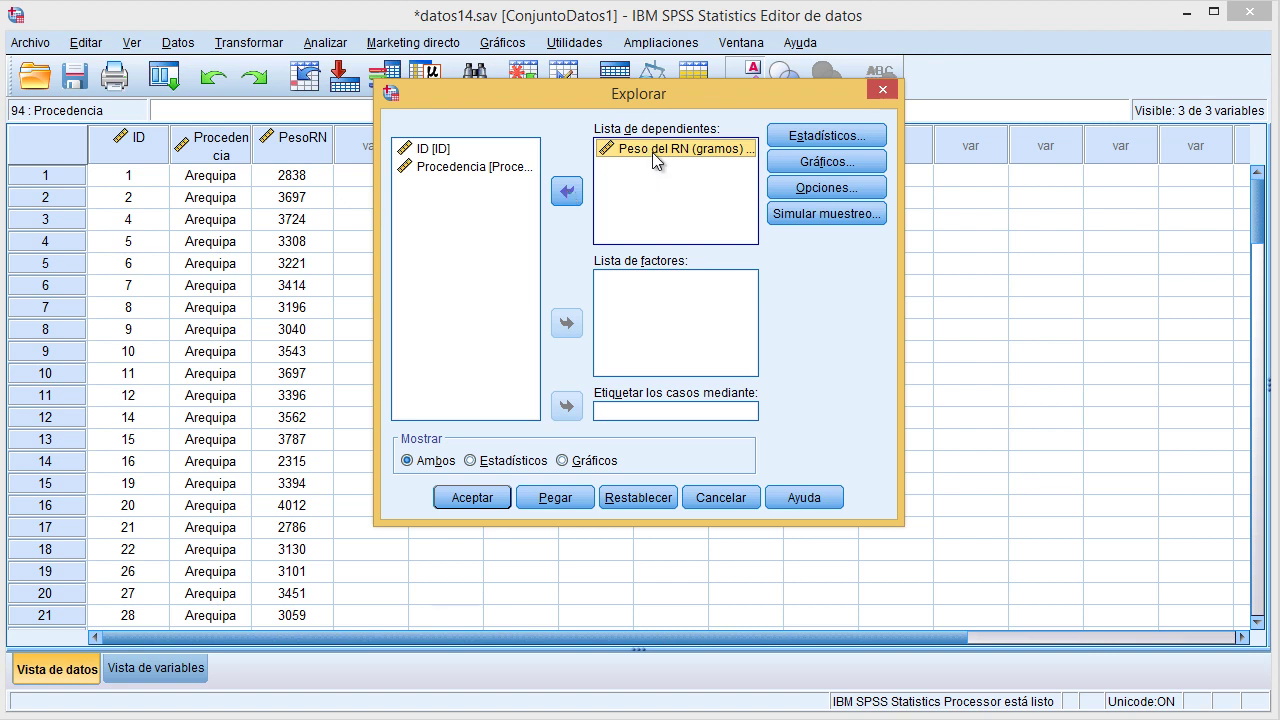
{"action": "left_click", "coordinate": [514, 168]}
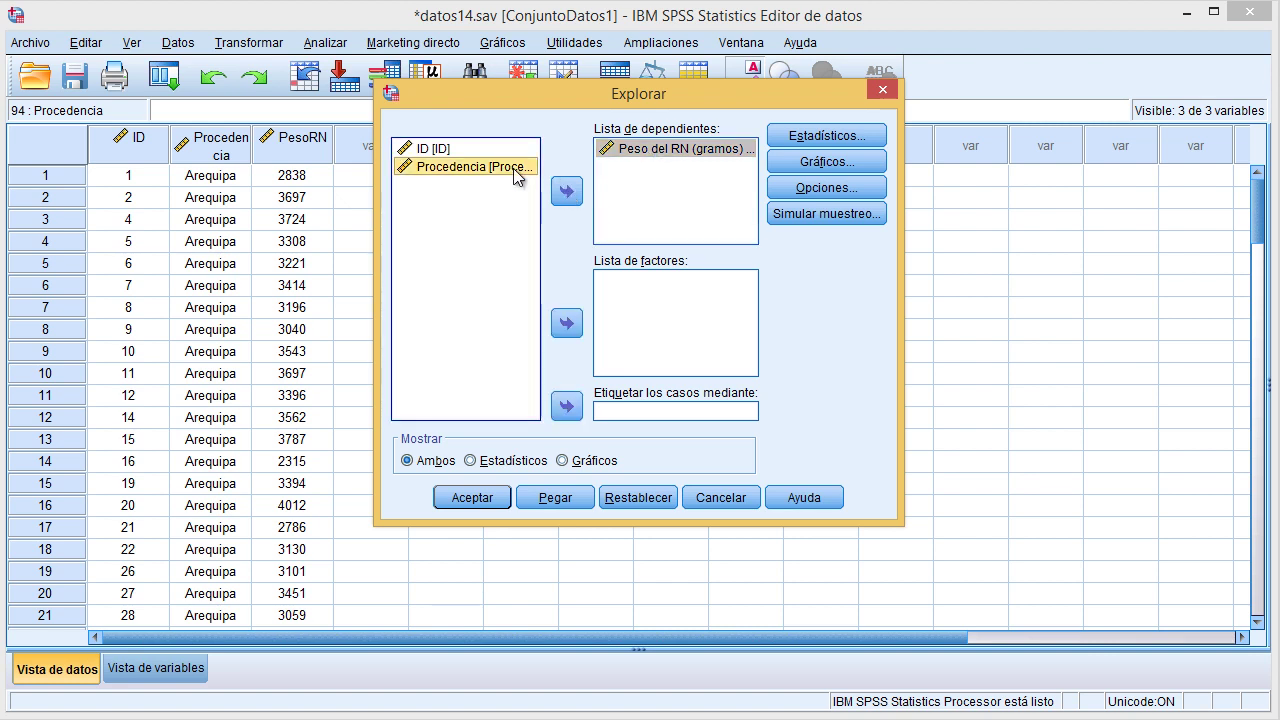
{"action": "left_click", "coordinate": [562, 323]}
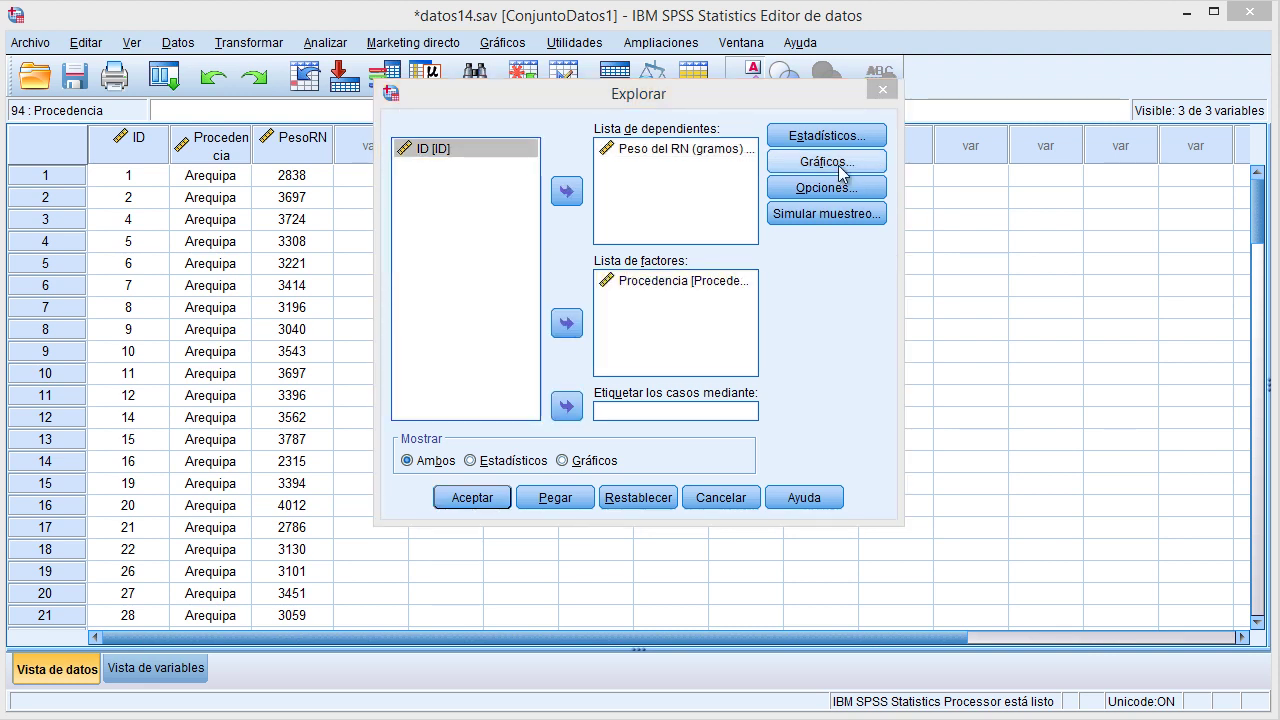
Step: Enable normality plots with tests for the Explorar analysis and run it
{"action": "left_click", "coordinate": [842, 172]}
{"action": "left_click", "coordinate": [547, 286]}
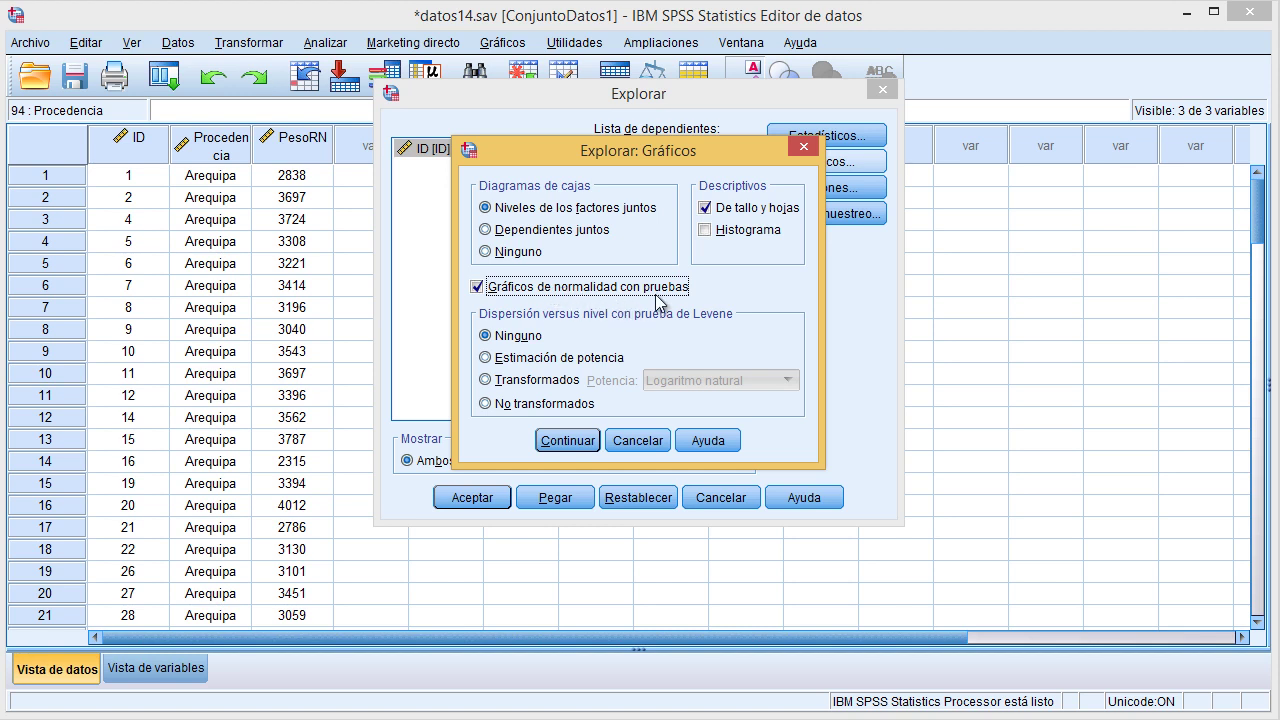
{"action": "left_click", "coordinate": [572, 441]}
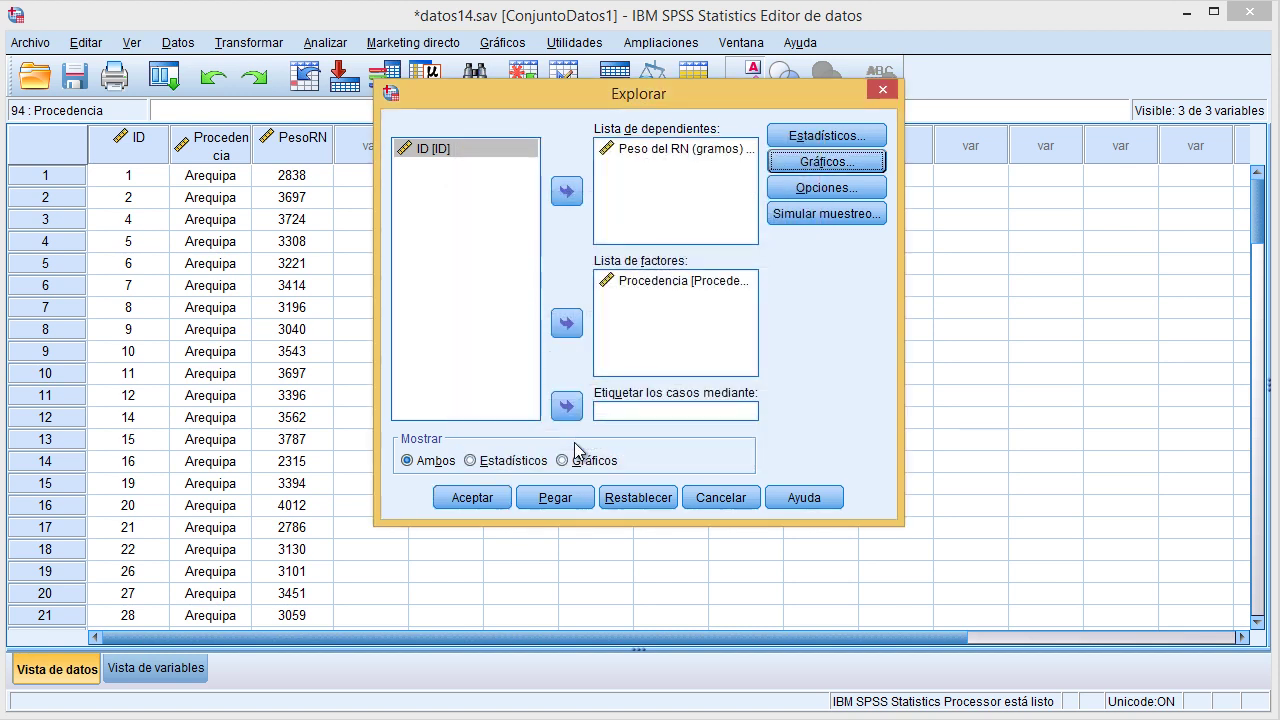
{"action": "left_click", "coordinate": [489, 500]}
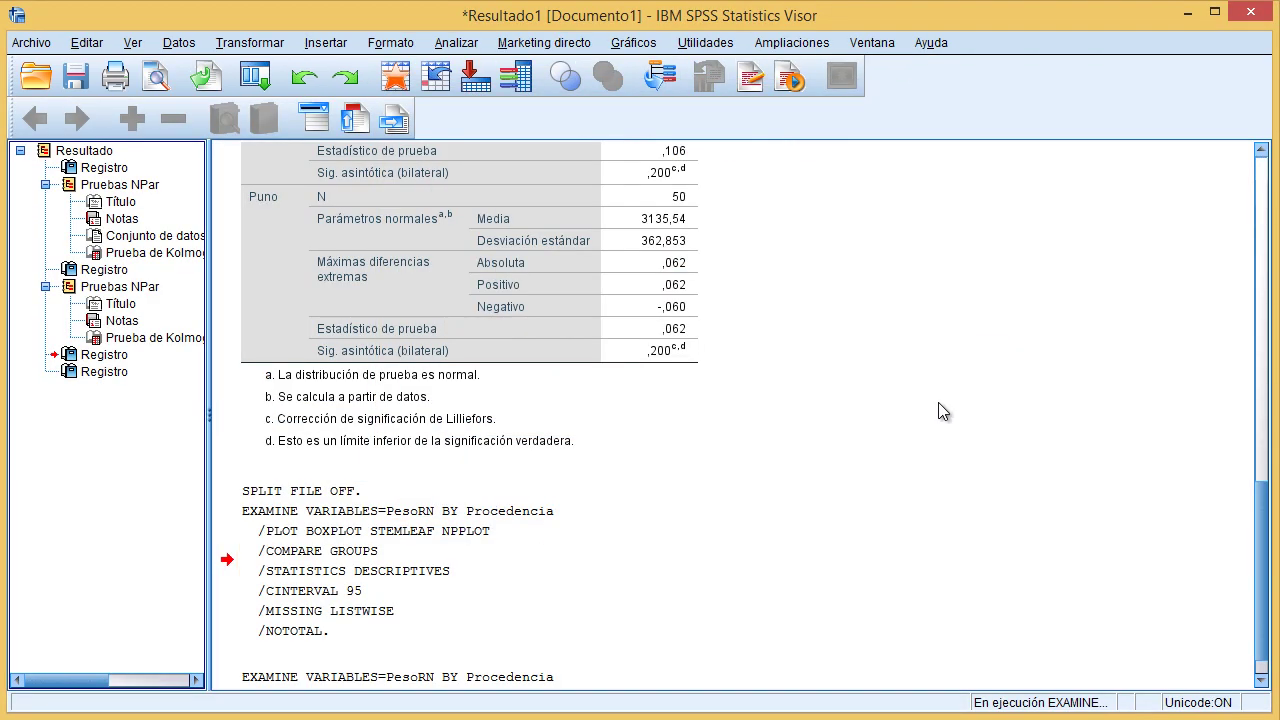
Step: Examine the Kolmogorov-Smirnov and Shapiro-Wilk results for Arequipa and Puno in the Pruebas de normalidad table
{"action": "scroll", "coordinate": [966, 350], "scroll_direction": "down", "scroll_amount": 10}
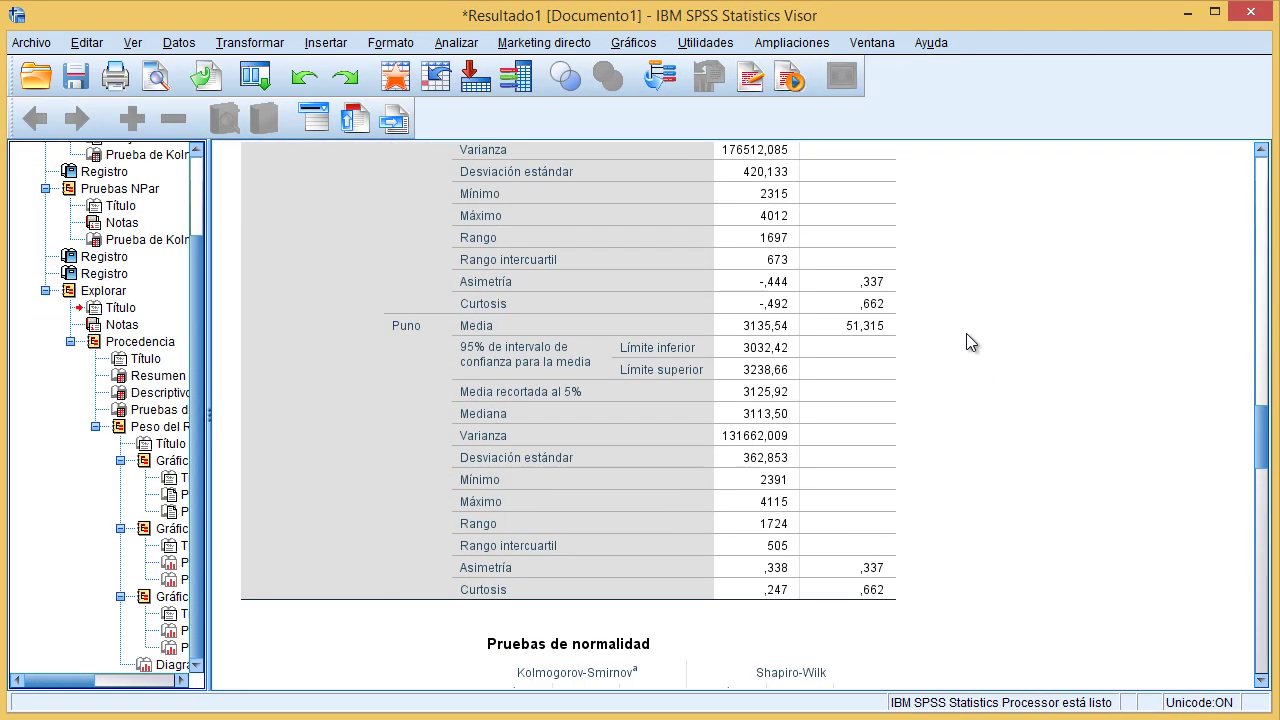
{"action": "scroll", "coordinate": [968, 340], "scroll_direction": "down", "scroll_amount": 6}
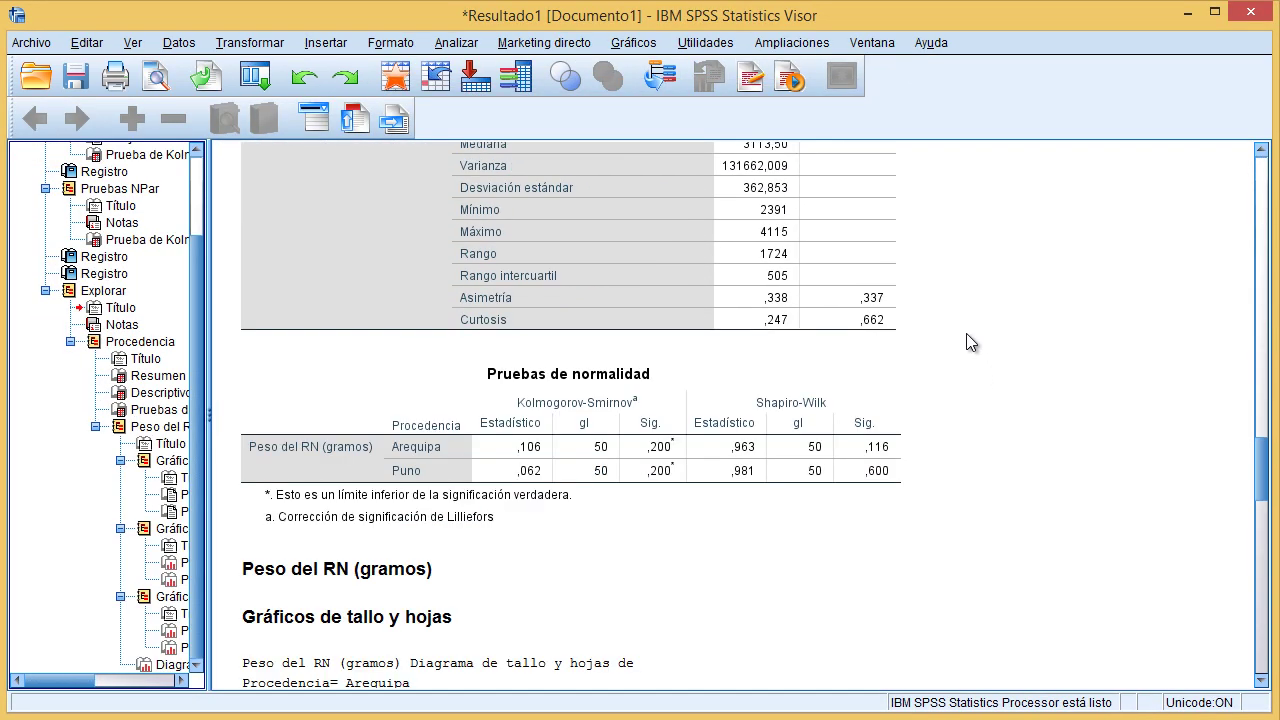
{"action": "left_click", "coordinate": [583, 401]}
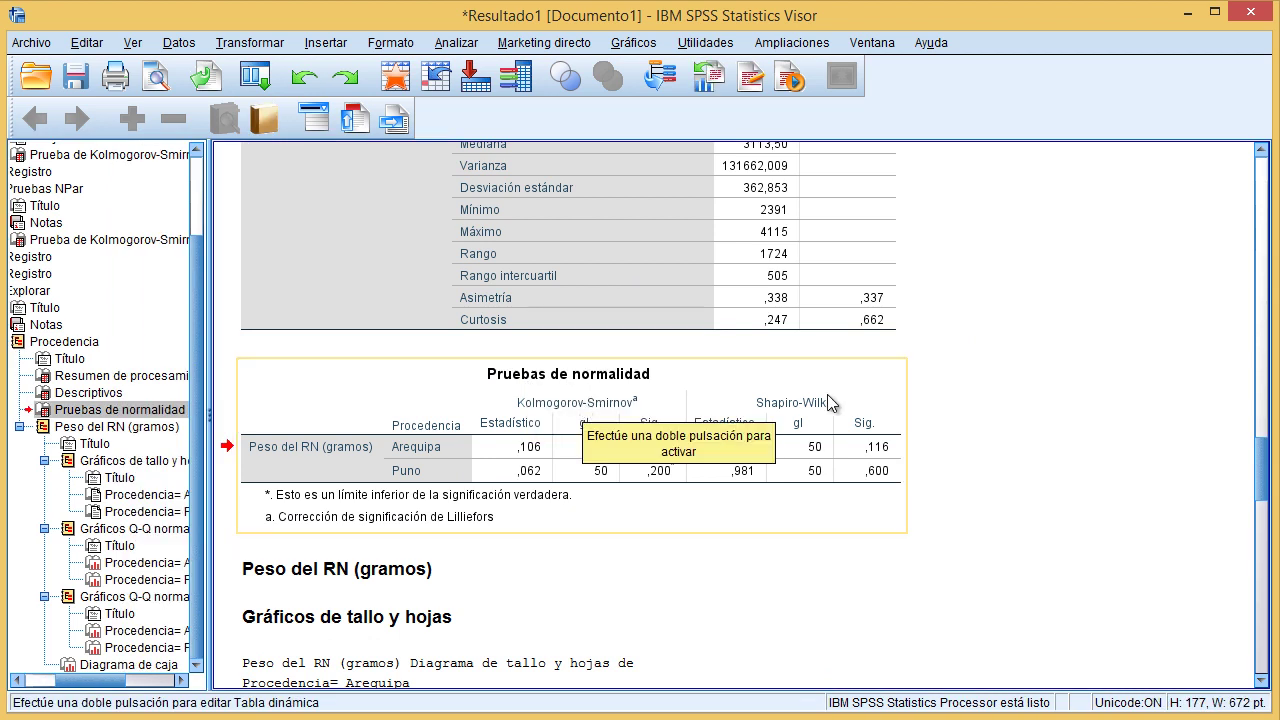
{"action": "left_click", "coordinate": [420, 450]}
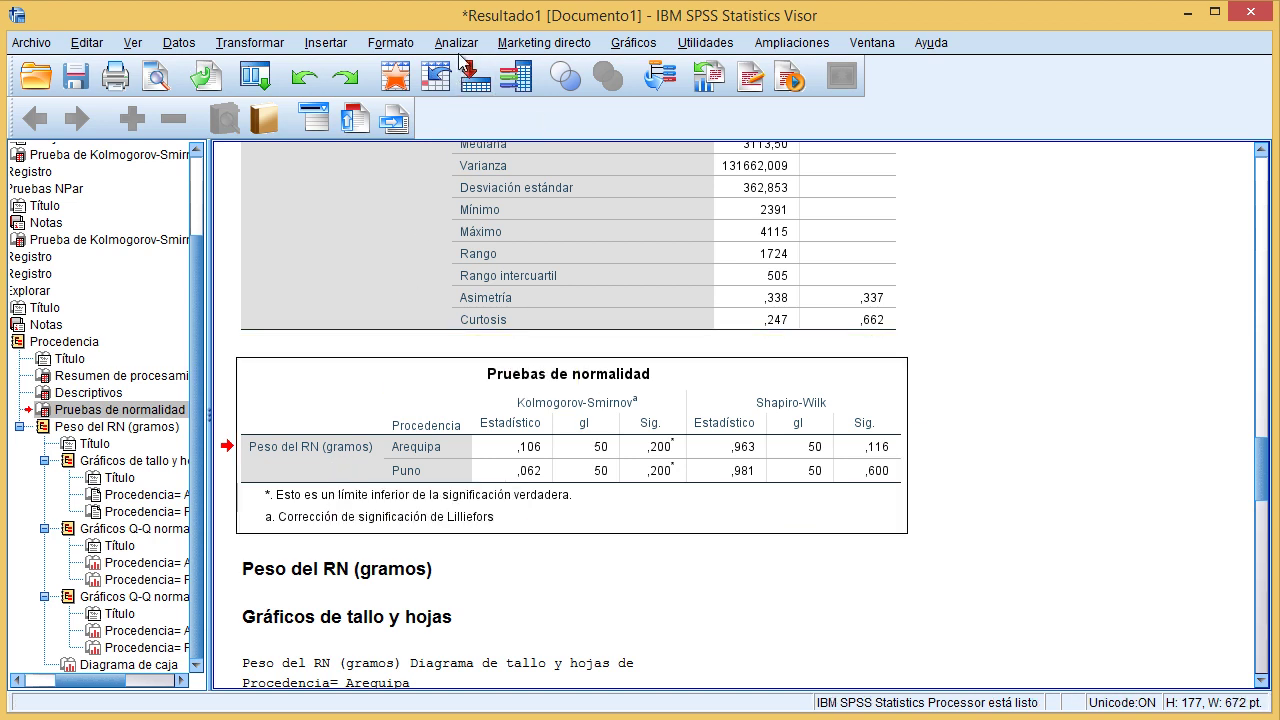
Step: Set up an independent-samples t test with Peso del RN as the test variable and Procedencia as the grouping variable
{"action": "left_click", "coordinate": [458, 44]}
{"action": "mouse_move", "coordinate": [582, 142]}
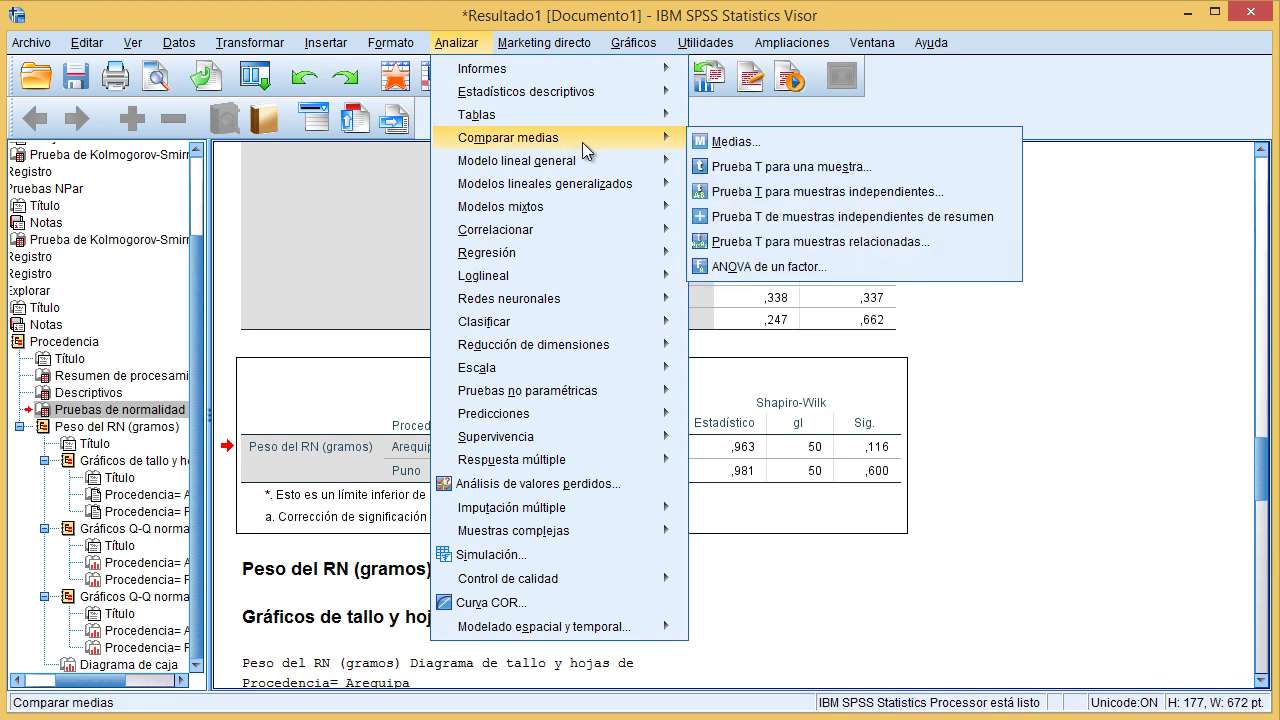
{"action": "left_click", "coordinate": [899, 190]}
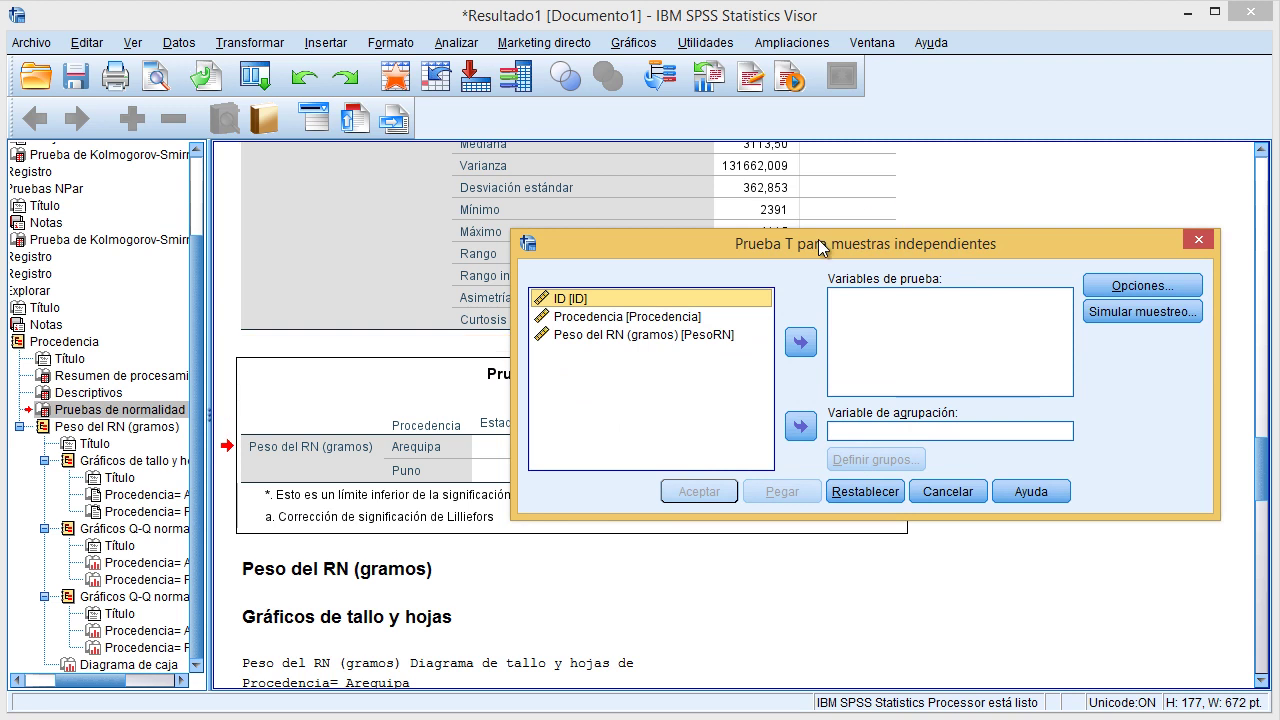
{"action": "left_click", "coordinate": [686, 338]}
{"action": "left_click", "coordinate": [800, 342]}
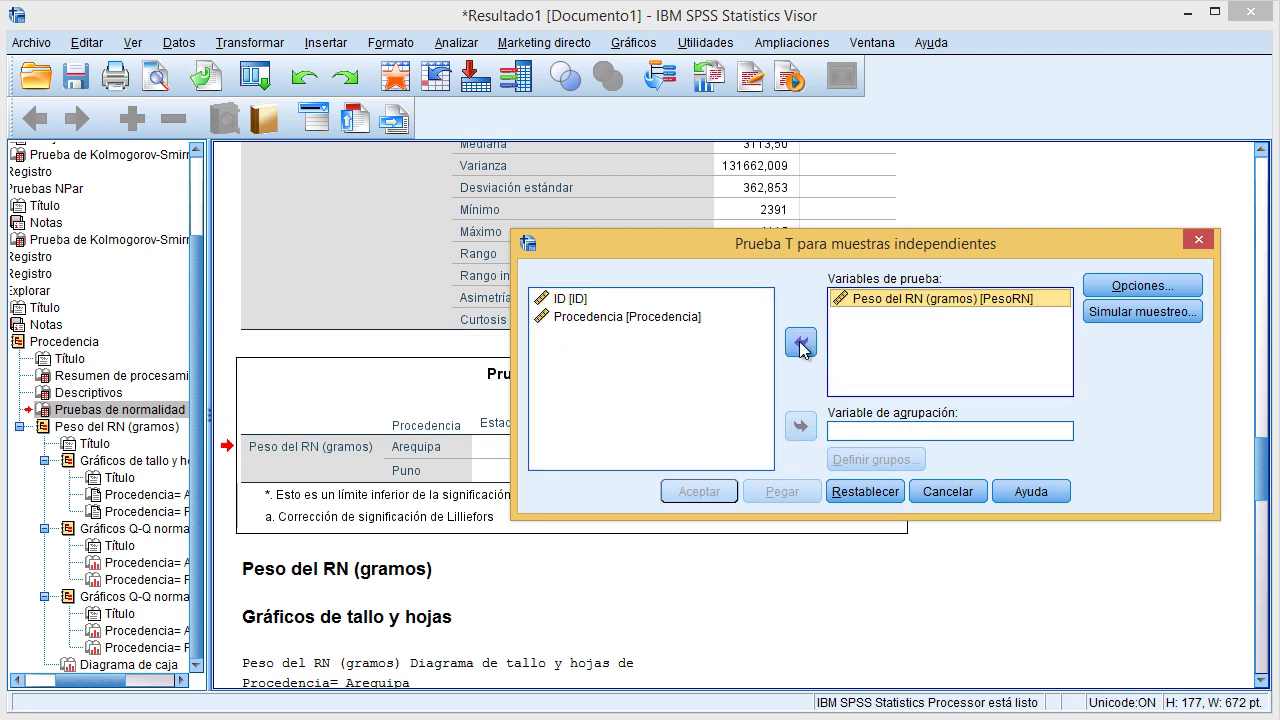
{"action": "left_click", "coordinate": [682, 316]}
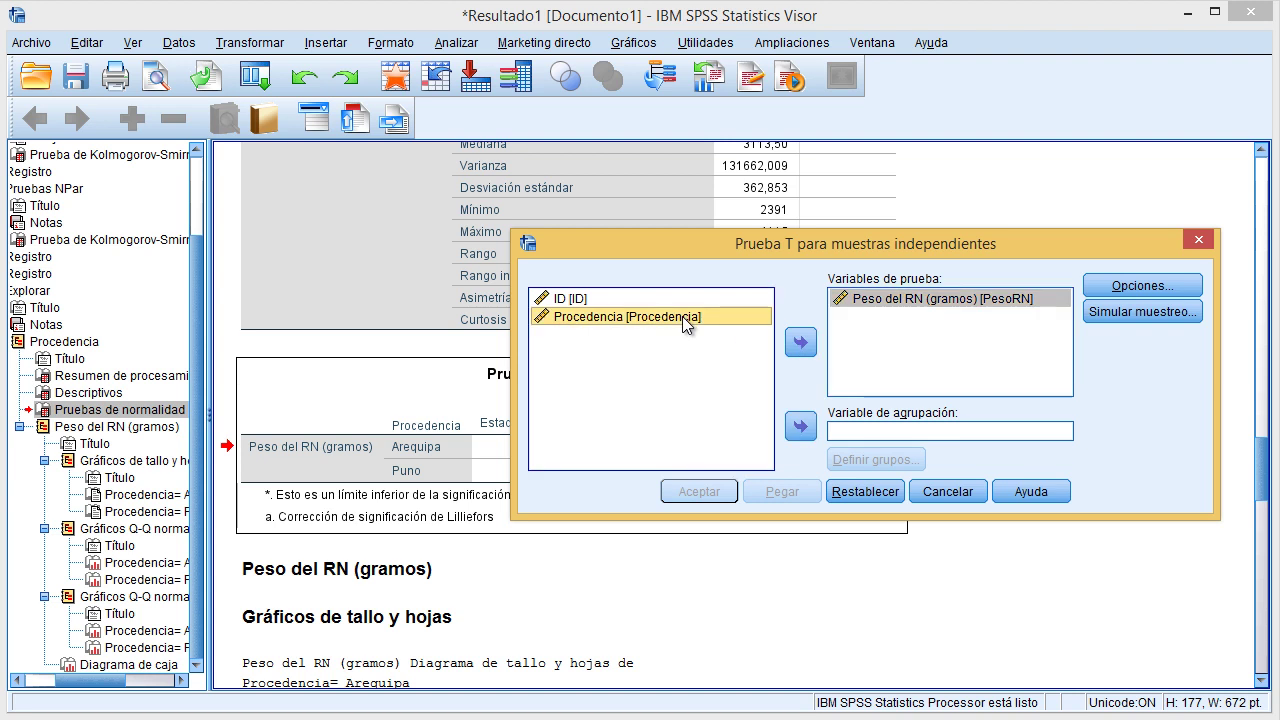
{"action": "left_click", "coordinate": [799, 428]}
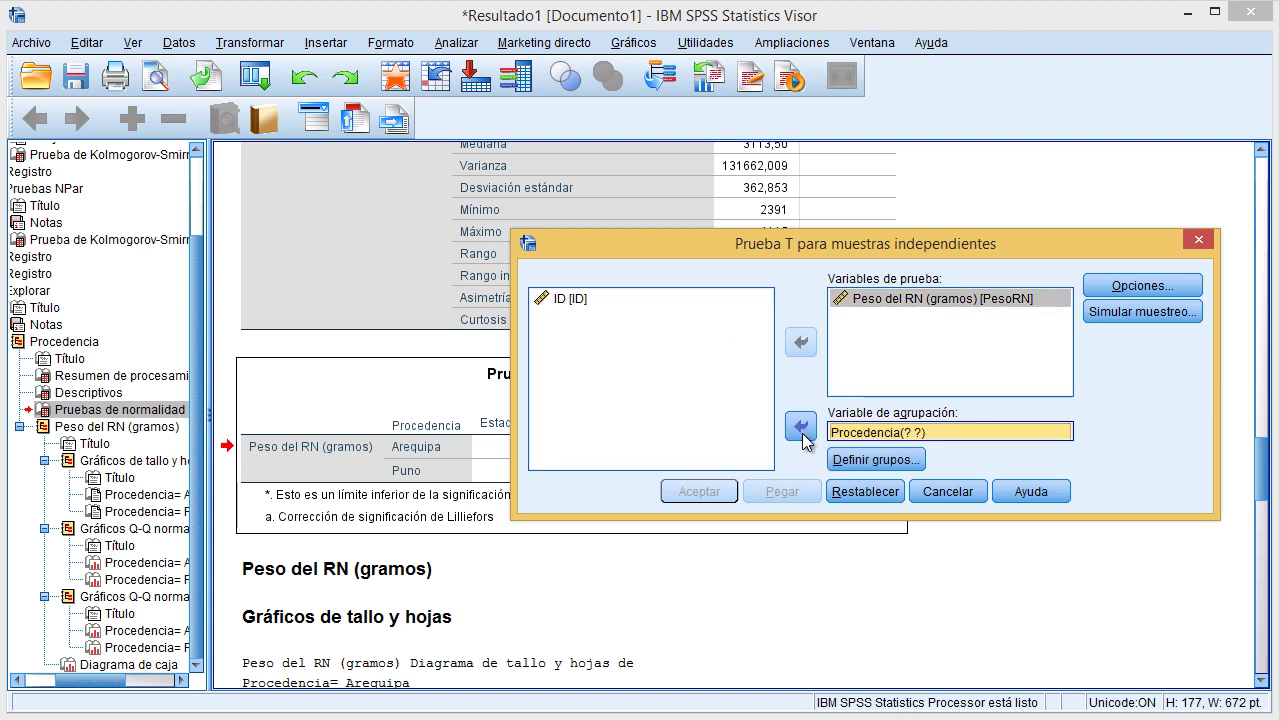
Step: Define the Procedencia groups with values 1 and 2 and run the independent-samples t test
{"action": "left_click", "coordinate": [877, 452]}
{"action": "left_click", "coordinate": [735, 294]}
{"action": "type", "text": "1"}
{"action": "left_click", "coordinate": [715, 320]}
{"action": "type", "text": "2"}
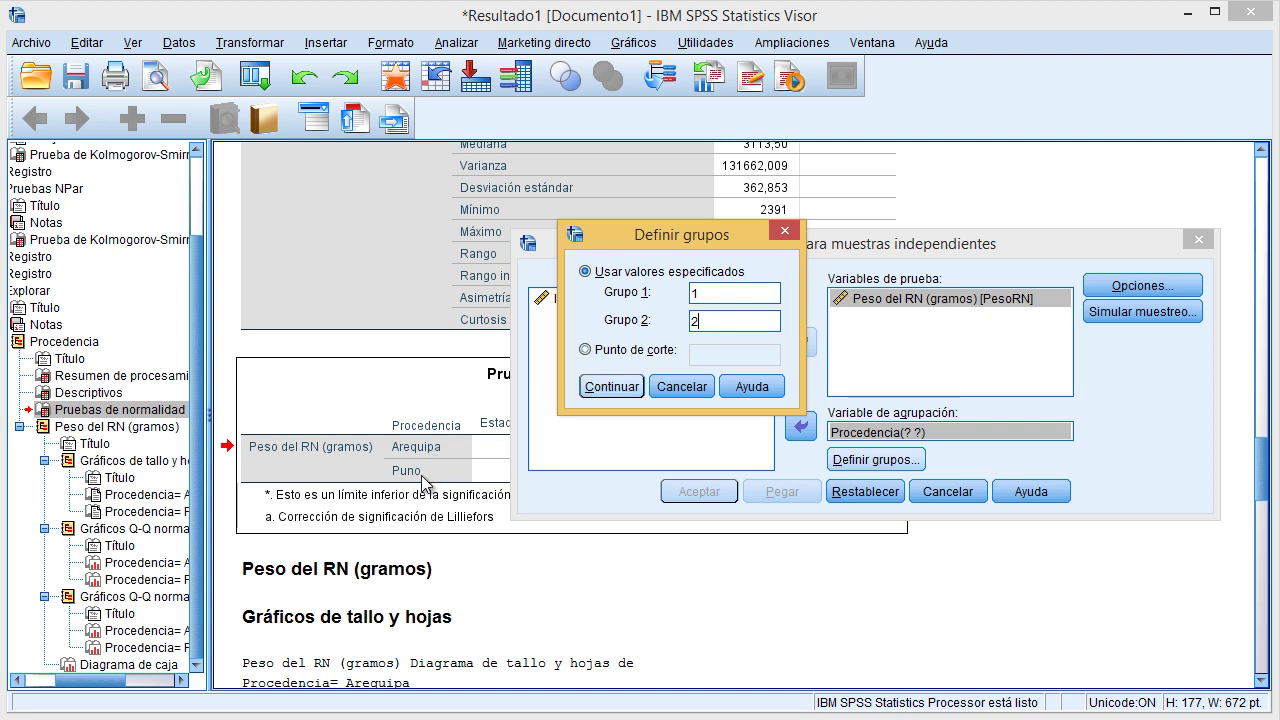
{"action": "left_click", "coordinate": [604, 393]}
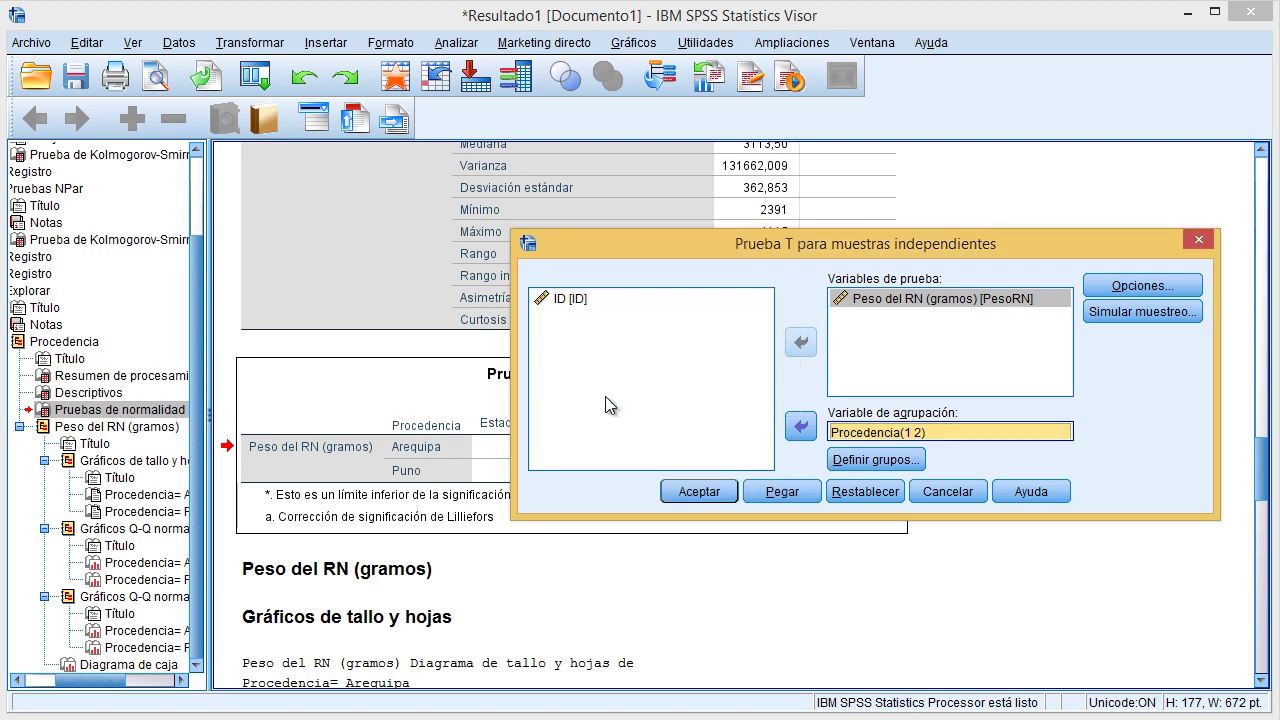
{"action": "left_click", "coordinate": [700, 489]}
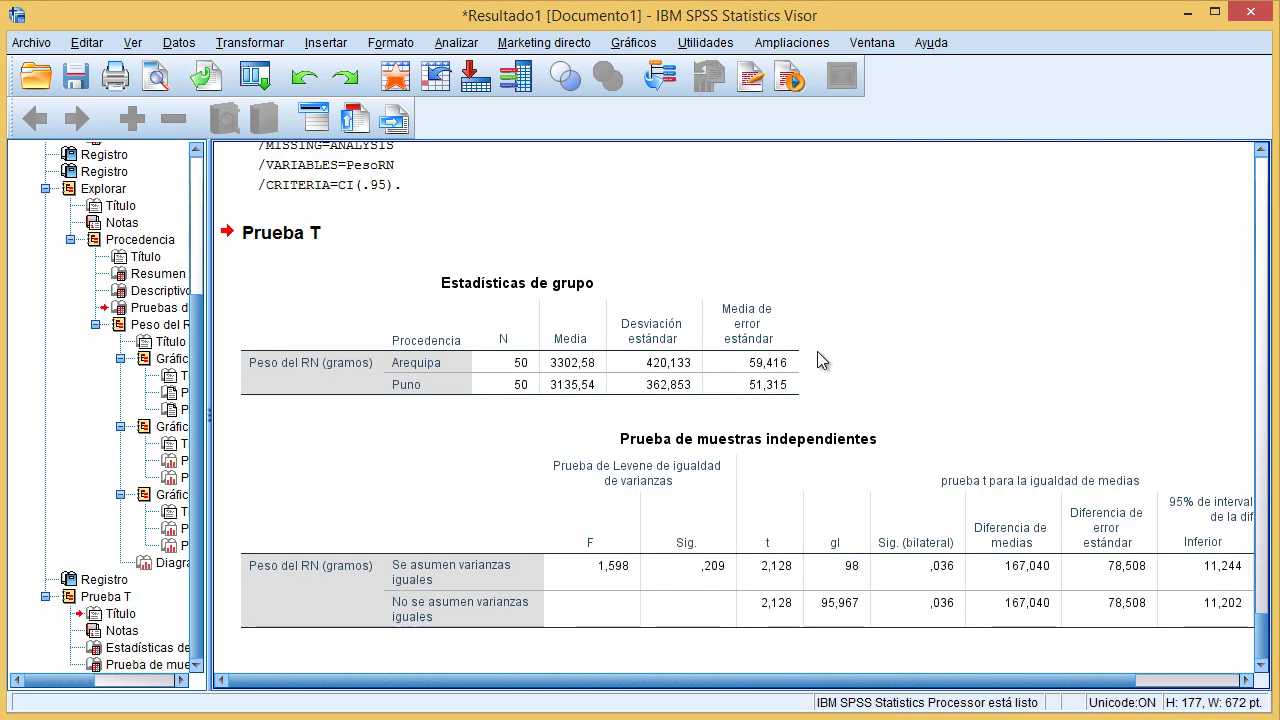
Step: Open the Prueba de muestras independientes table in its own window and inspect the significance of Levene's test
{"action": "left_click", "coordinate": [822, 490]}
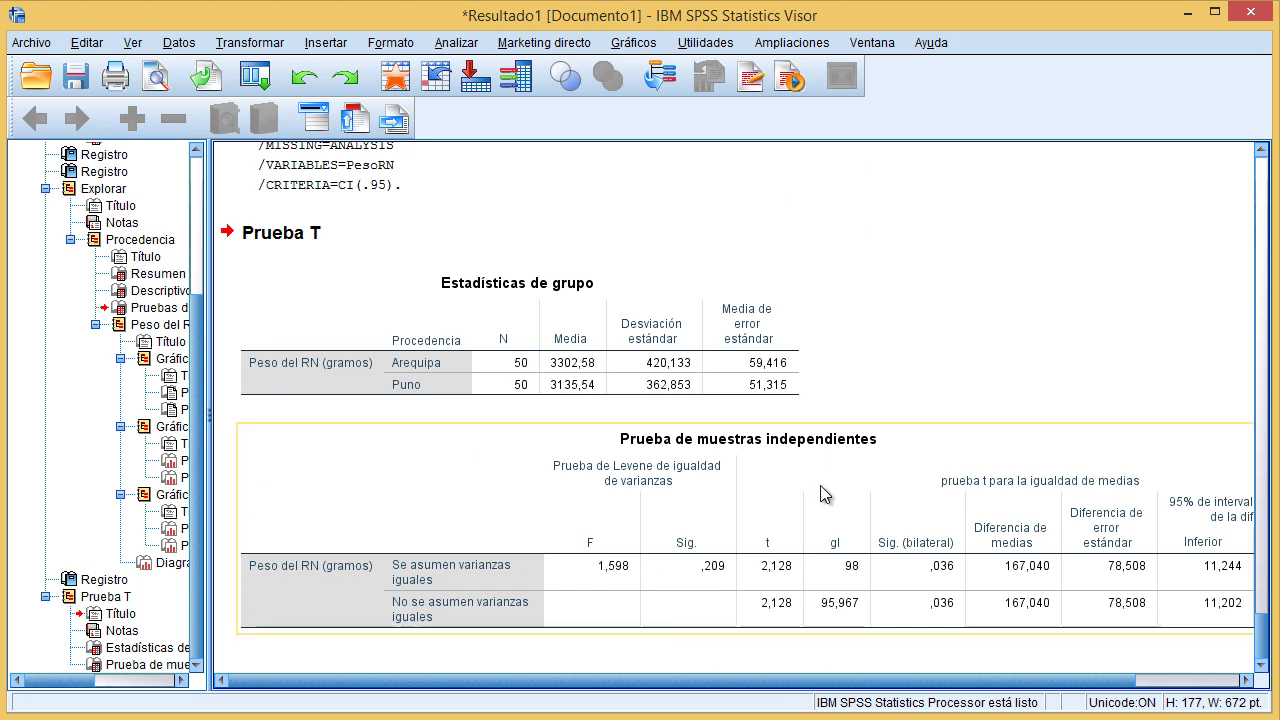
{"action": "left_click", "coordinate": [773, 569]}
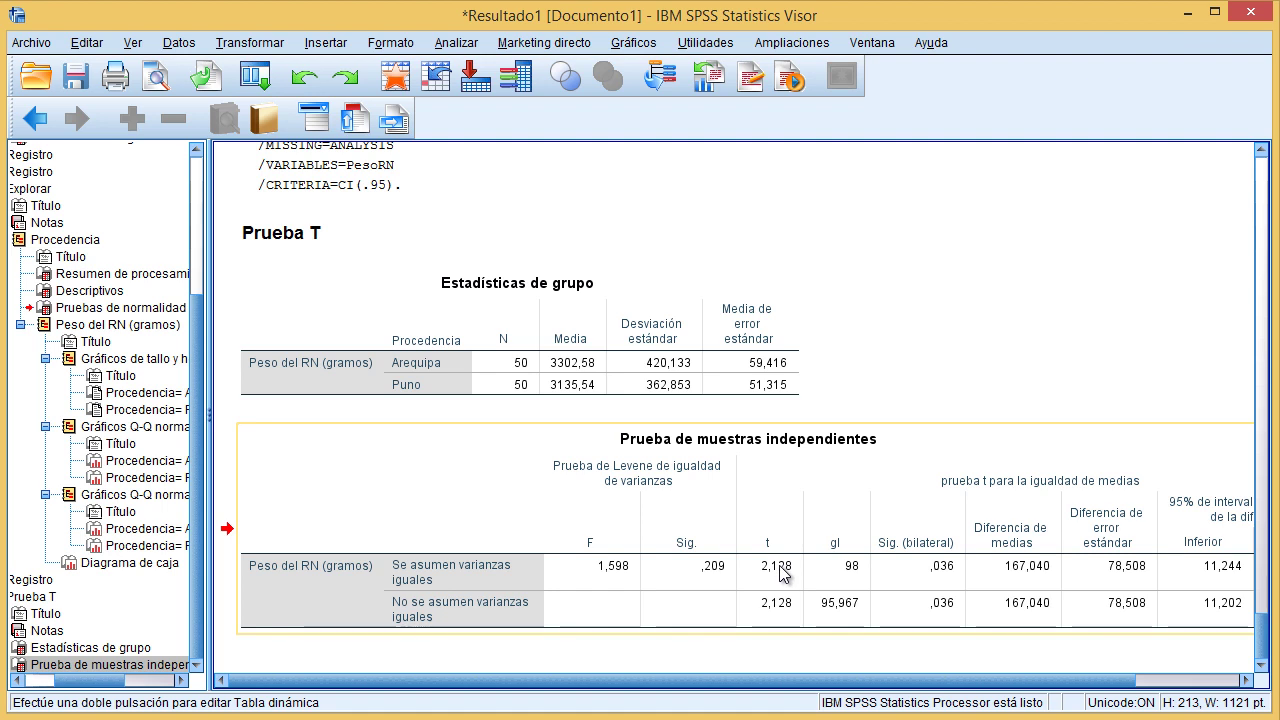
{"action": "double_click", "coordinate": [608, 477]}
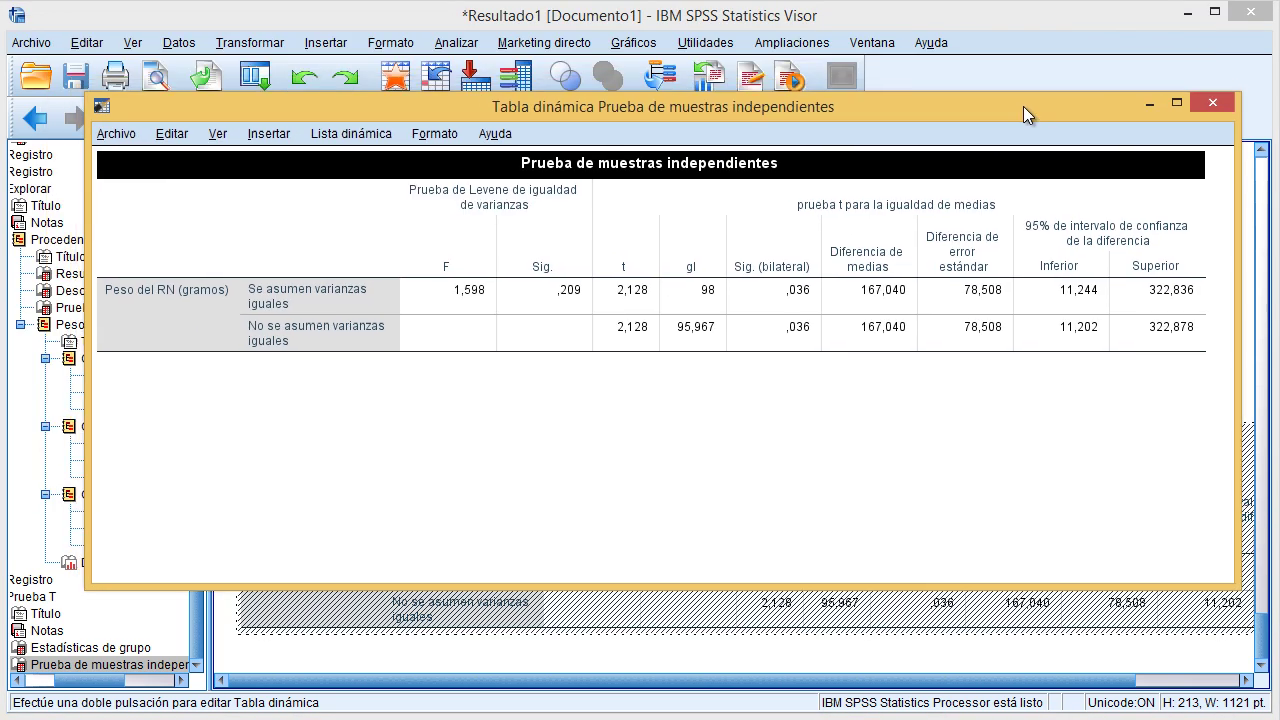
{"action": "left_click_drag", "start_coordinate": [1031, 107], "coordinate": [1024, 109]}
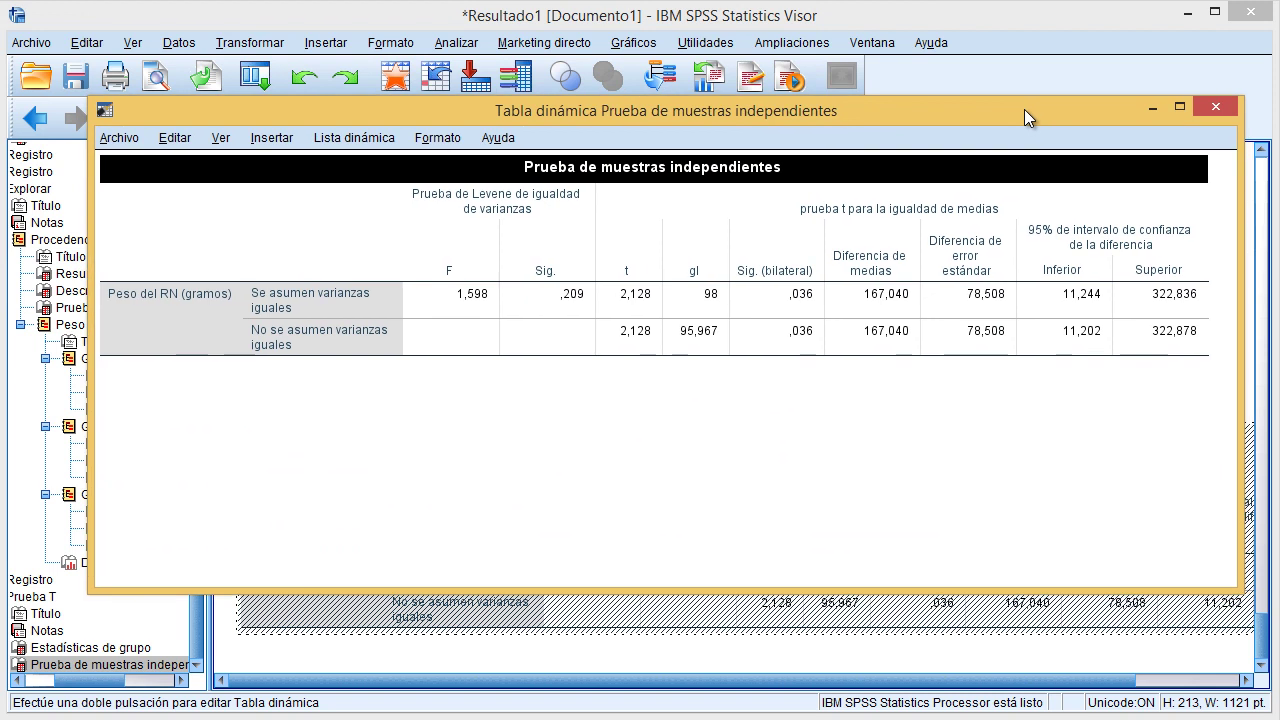
{"action": "left_click", "coordinate": [552, 302]}
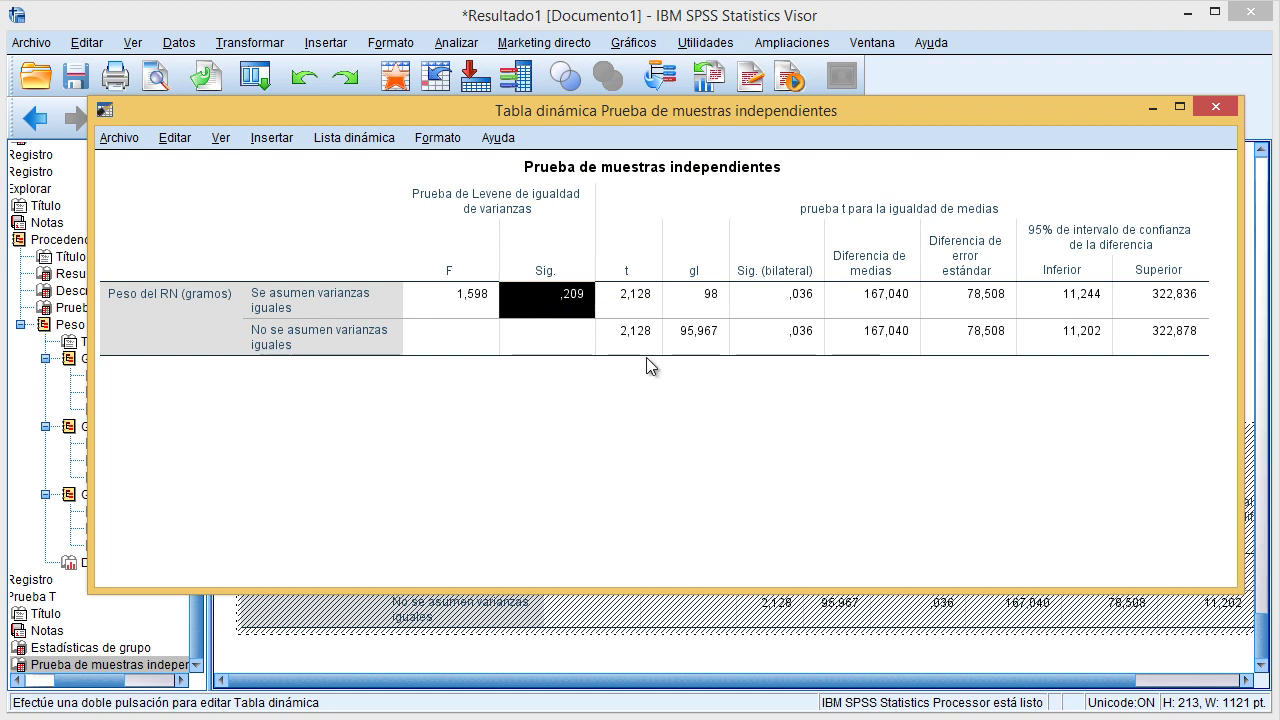
{"action": "left_click", "coordinate": [642, 647]}
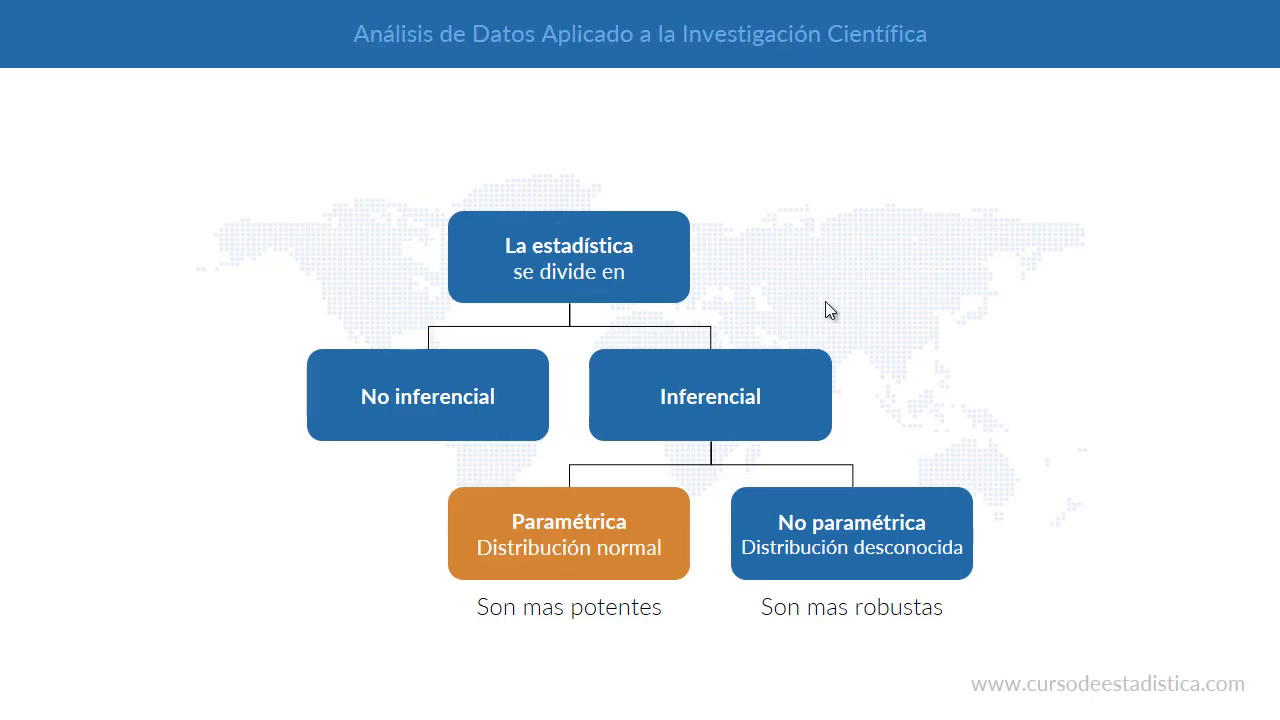
{"action": "key", "text": "Right"}
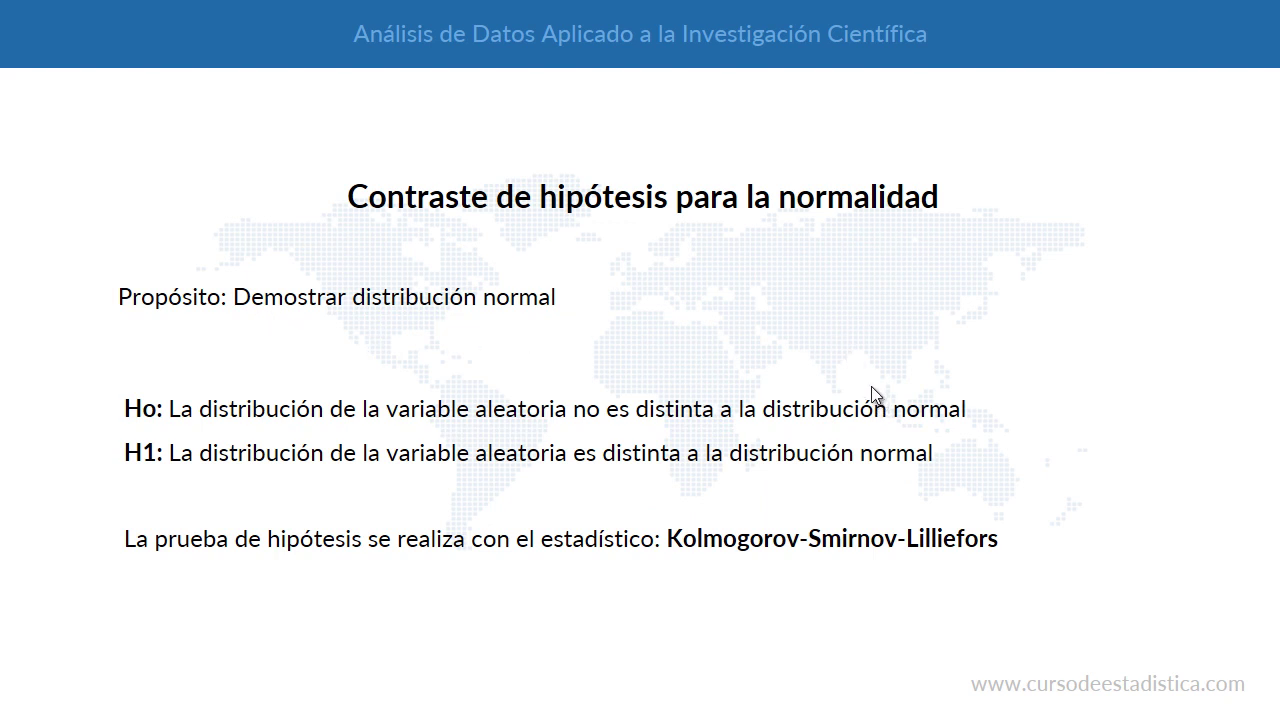
{"action": "key", "text": "Right"}
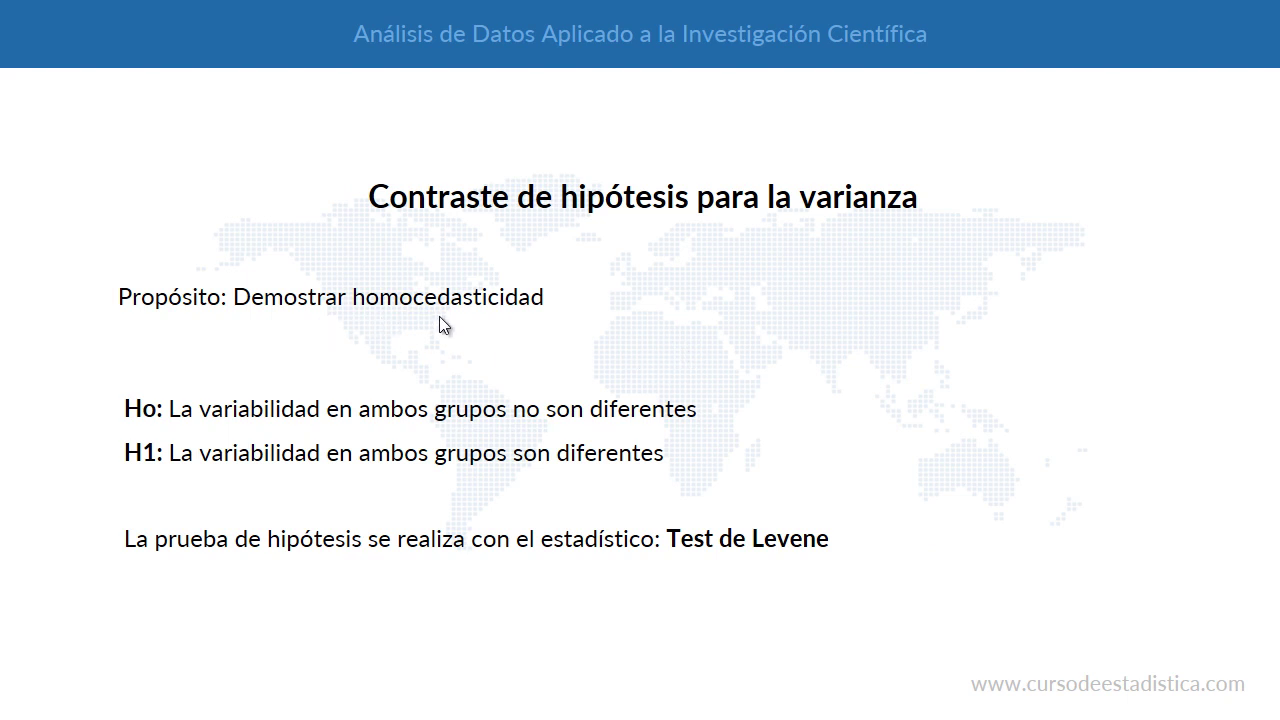
{"action": "key", "text": "Right"}
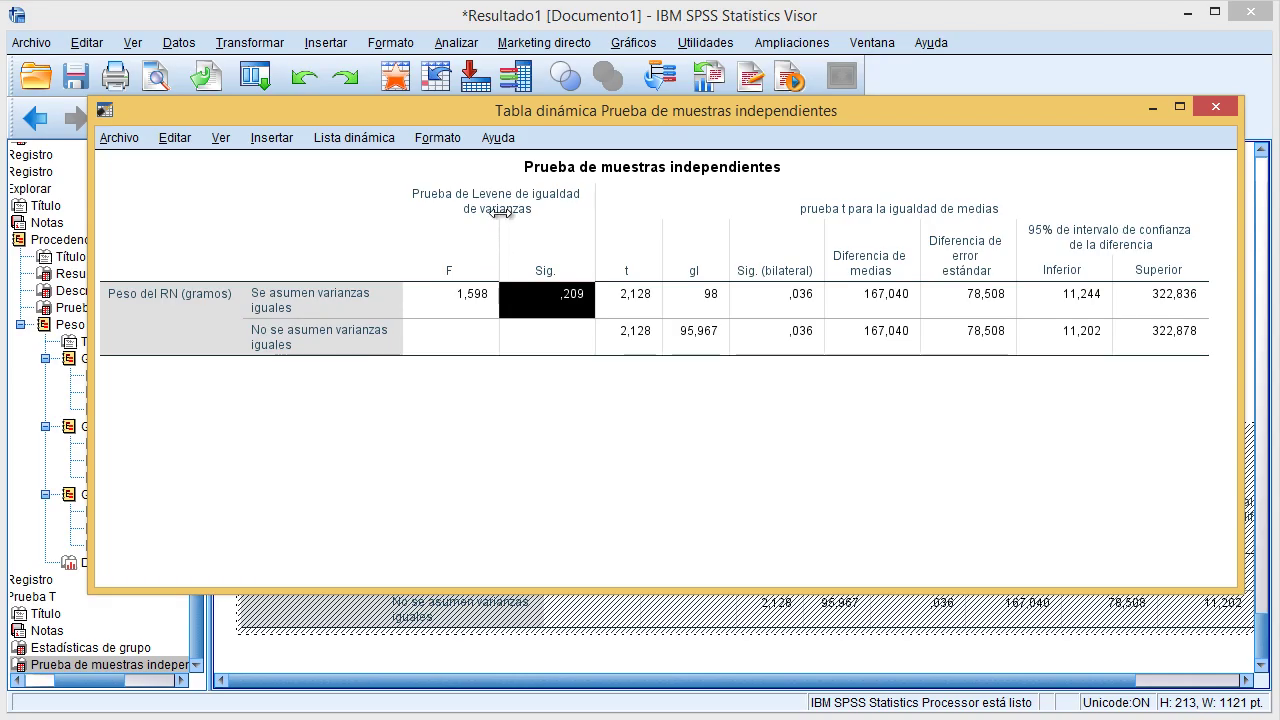
Step: Check the Levene test's Sig. value, and read the Sig. (bilateral) value in the row assuming equal variances
{"action": "left_click", "coordinate": [481, 210]}
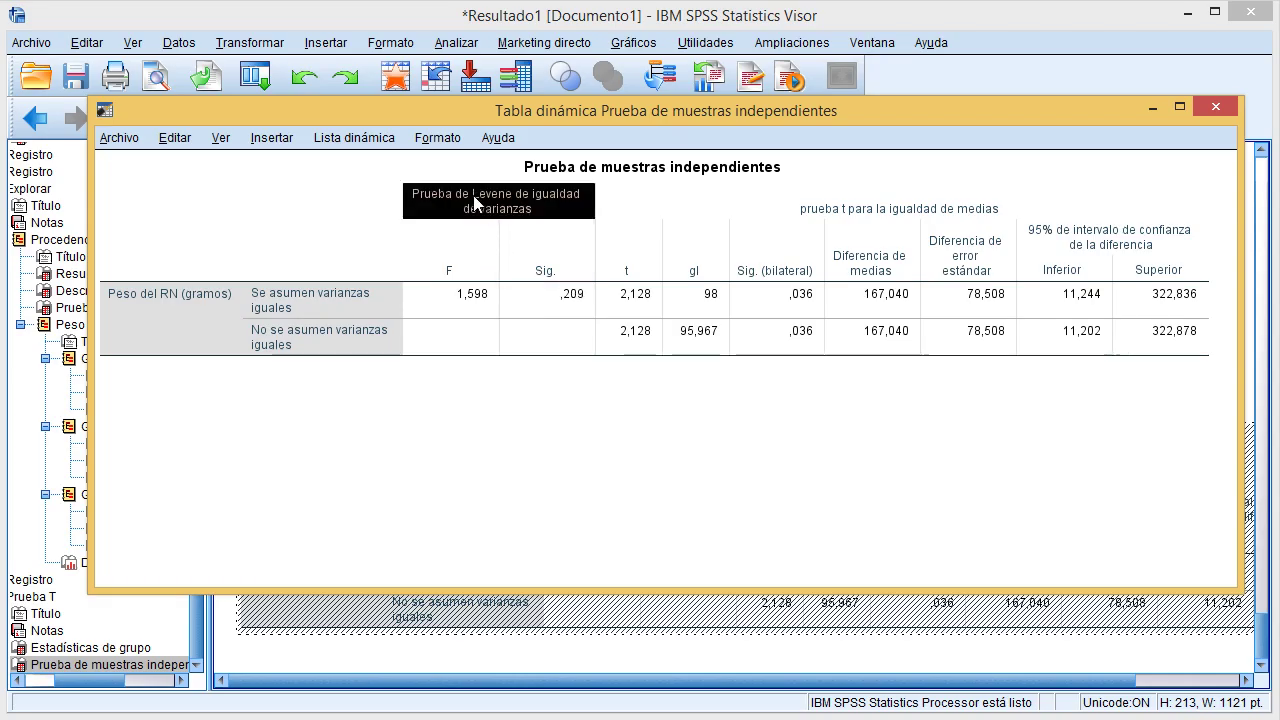
{"action": "left_click", "coordinate": [548, 306]}
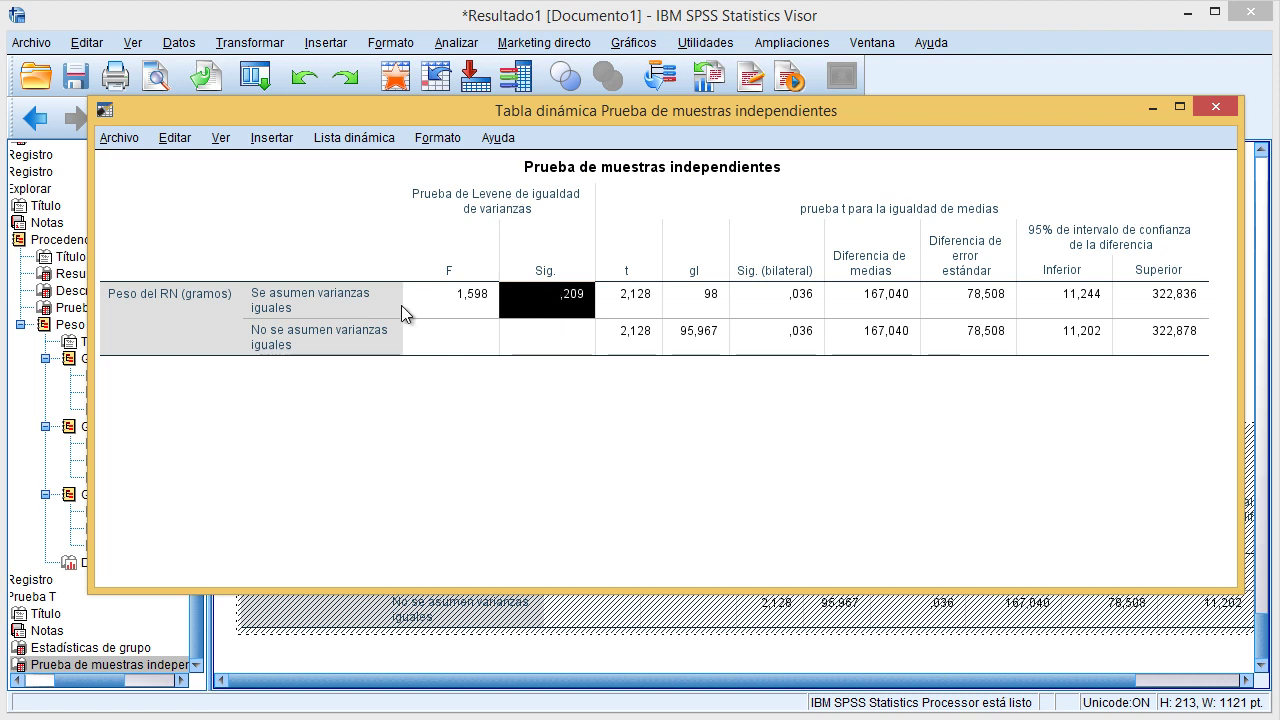
{"action": "left_click_drag", "start_coordinate": [342, 305], "coordinate": [1123, 300]}
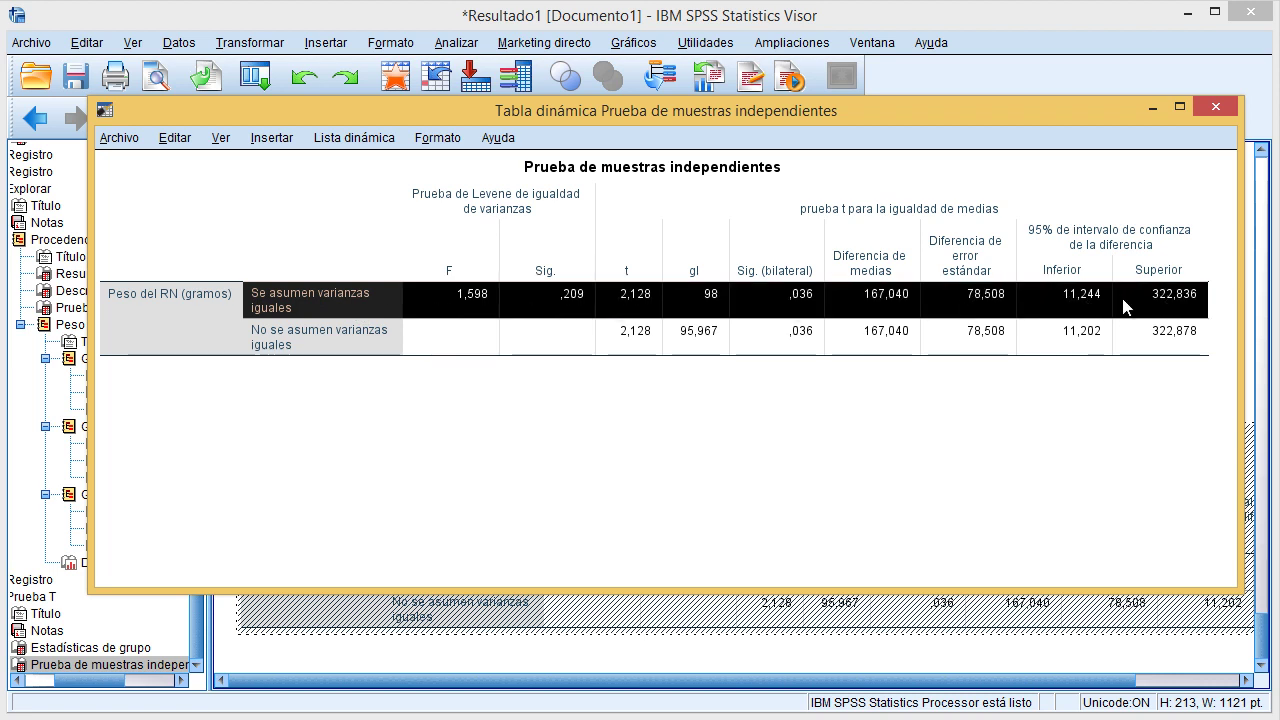
{"action": "left_click", "coordinate": [812, 308]}
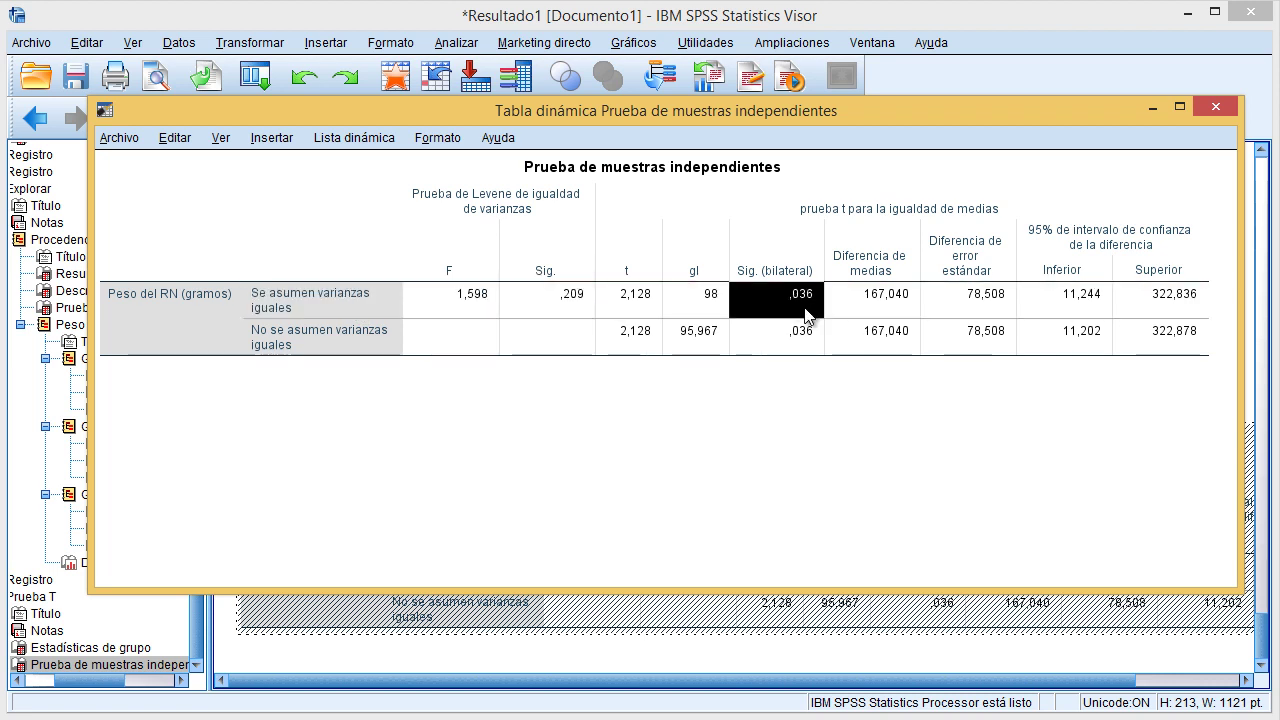
Step: Copy the full-precision Sig. (bilateral) value for equal variances into the Word worksheet's Valor de P line as "0,035872 = 0,035872"
{"action": "double_click", "coordinate": [800, 302]}
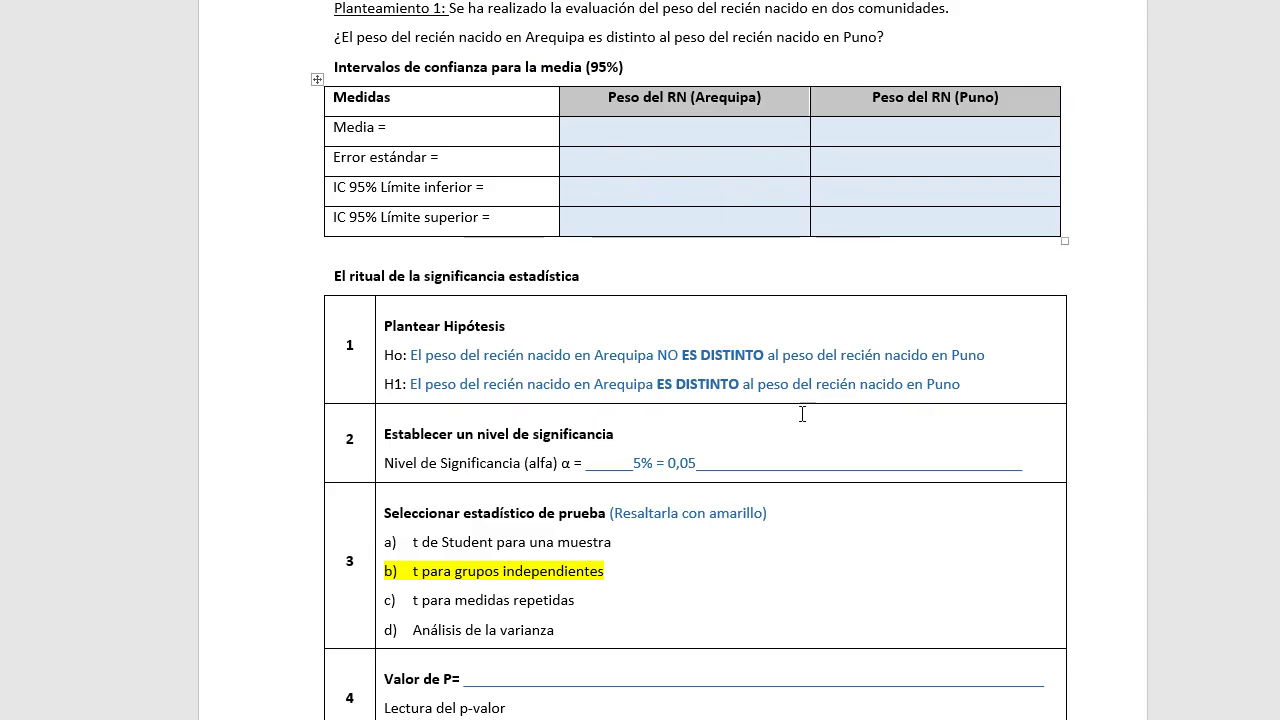
{"action": "scroll", "coordinate": [803, 406], "scroll_direction": "down", "scroll_amount": 6}
{"action": "left_click", "coordinate": [545, 394]}
{"action": "type", "text": "0,035872"}
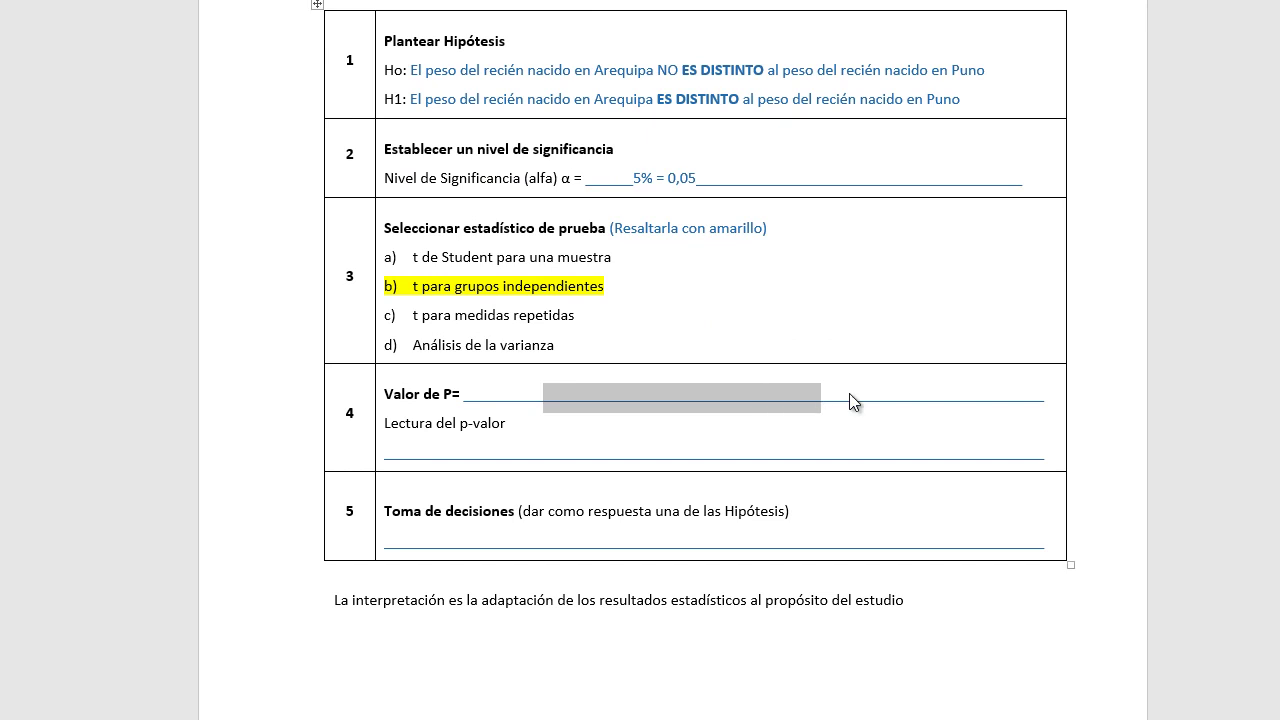
{"action": "type", "text": "="}
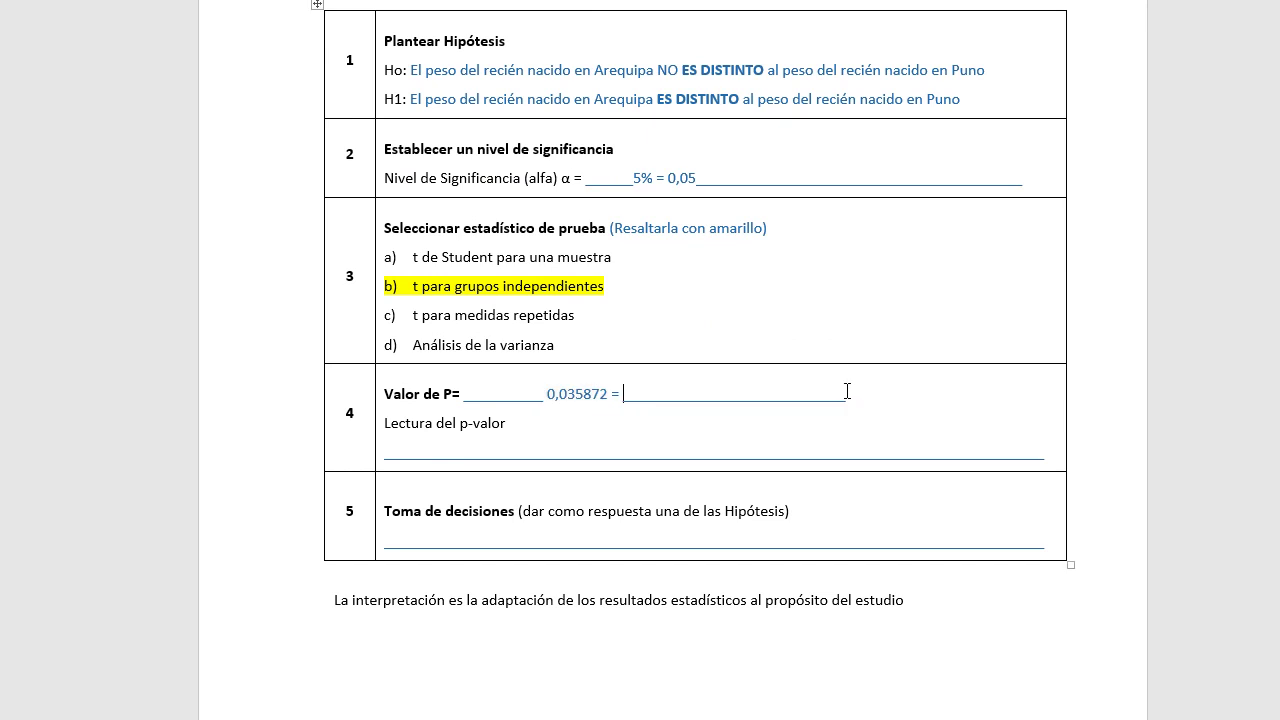
{"action": "type", "text": "0,035872"}
Step: Convert the second p-value on the Valor de P line into the percentage 3,587%
{"action": "type", "text": ","}
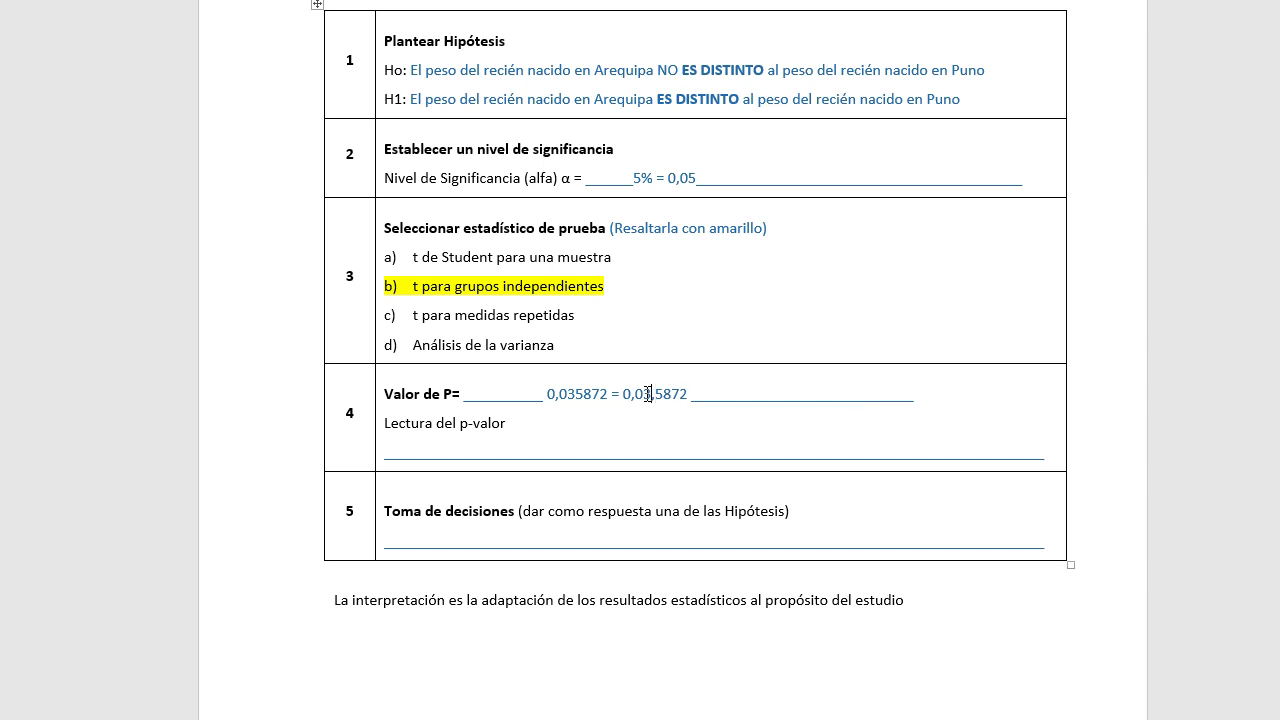
{"action": "left_click", "coordinate": [646, 393]}
{"action": "key", "text": "BackSpace"}
{"action": "key", "text": "BackSpace"}
{"action": "key", "text": "BackSpace"}
{"action": "key", "text": "Right"}
{"action": "key", "text": "Right"}
{"action": "key", "text": "Delete"}
{"action": "type", "text": "%"}
Step: Replace the blank line under Lectura del p-valor with "Con una probabilidad de error del 3,587%", reusing the percentage from Valor de P
{"action": "key", "text": "shift+Left"}
{"action": "key", "text": "shift+Left"}
{"action": "key", "text": "shift+Left"}
{"action": "key", "text": "shift+Left"}
{"action": "key", "text": "shift+Left"}
{"action": "key", "text": "shift+Left"}
{"action": "key", "text": "ctrl+c"}
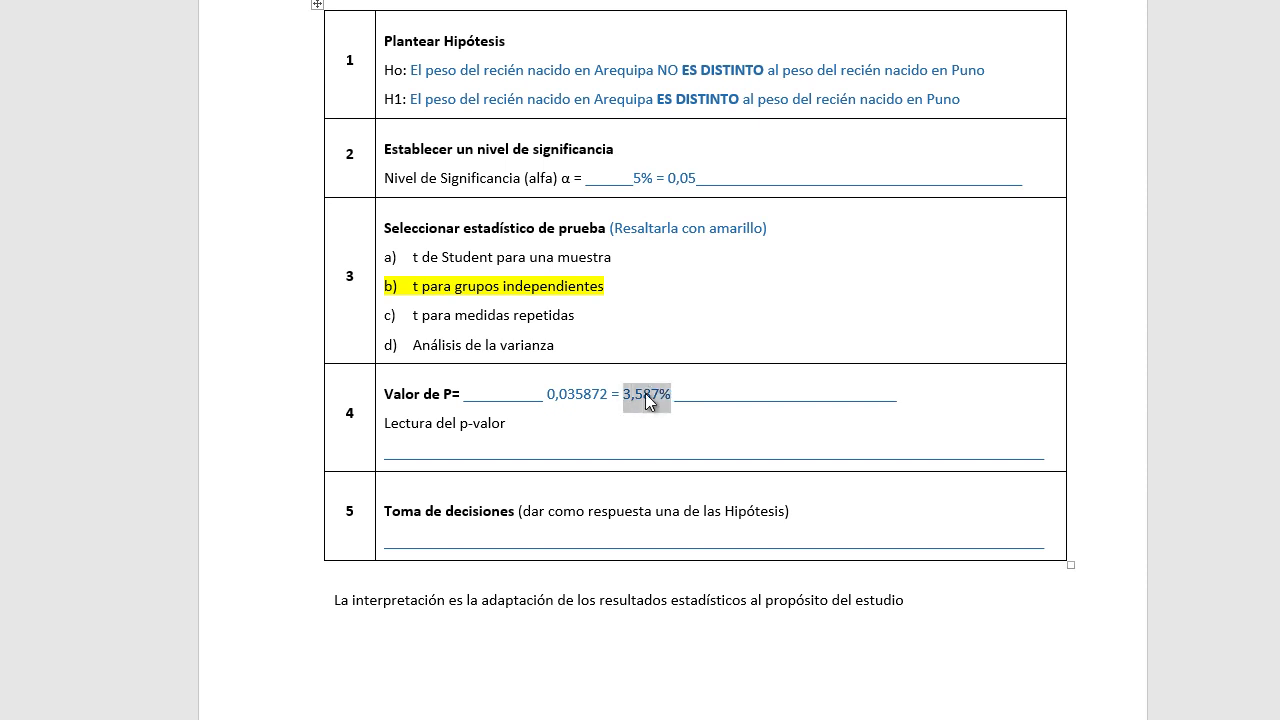
{"action": "left_click_drag", "start_coordinate": [1051, 451], "coordinate": [386, 453]}
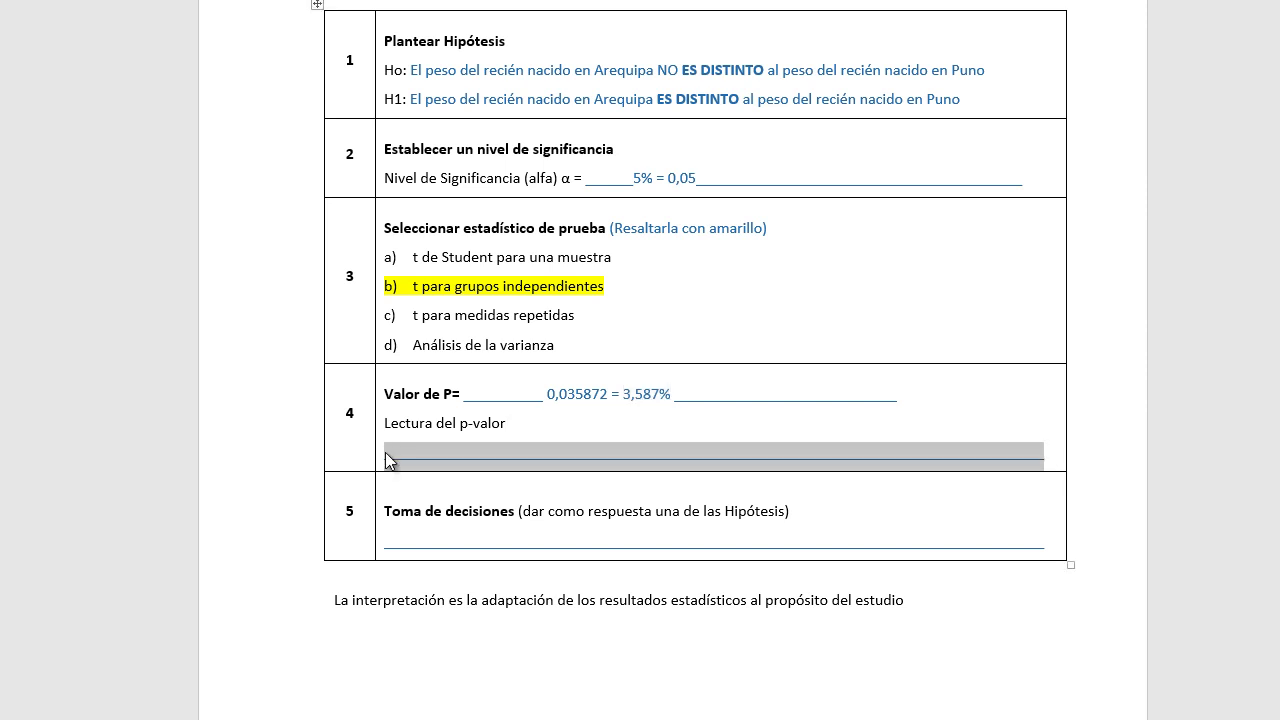
{"action": "type", "text": "Con un"}
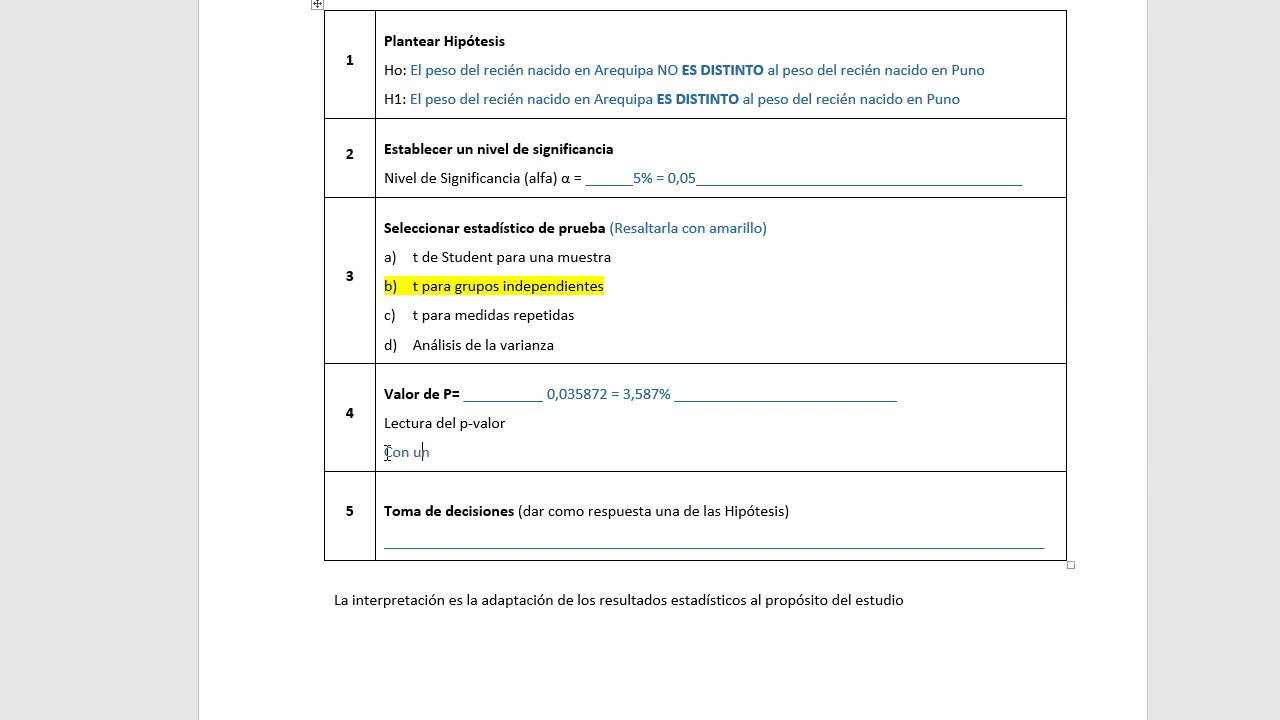
{"action": "type", "text": "a probabilidad de error del"}
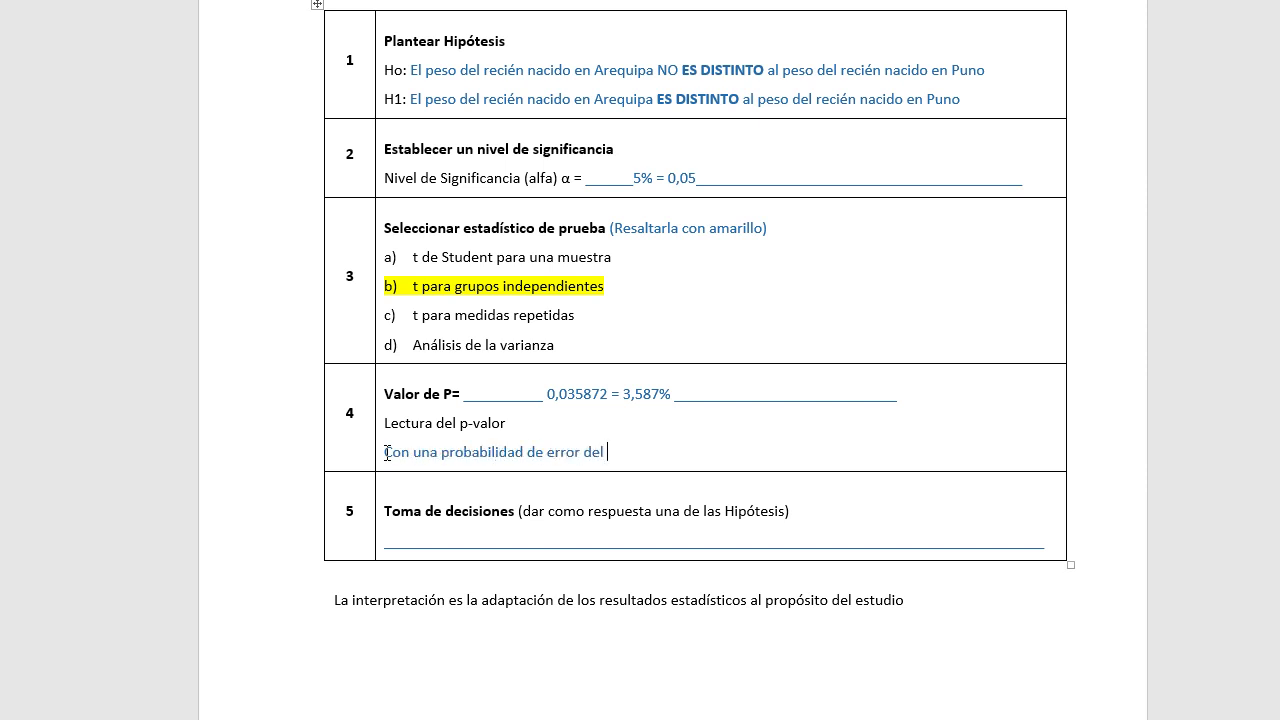
{"action": "key", "text": "ctrl+v"}
Step: Append a copy of the H1 statement to the p-value reading in section 4
{"action": "left_click_drag", "start_coordinate": [966, 99], "coordinate": [410, 99]}
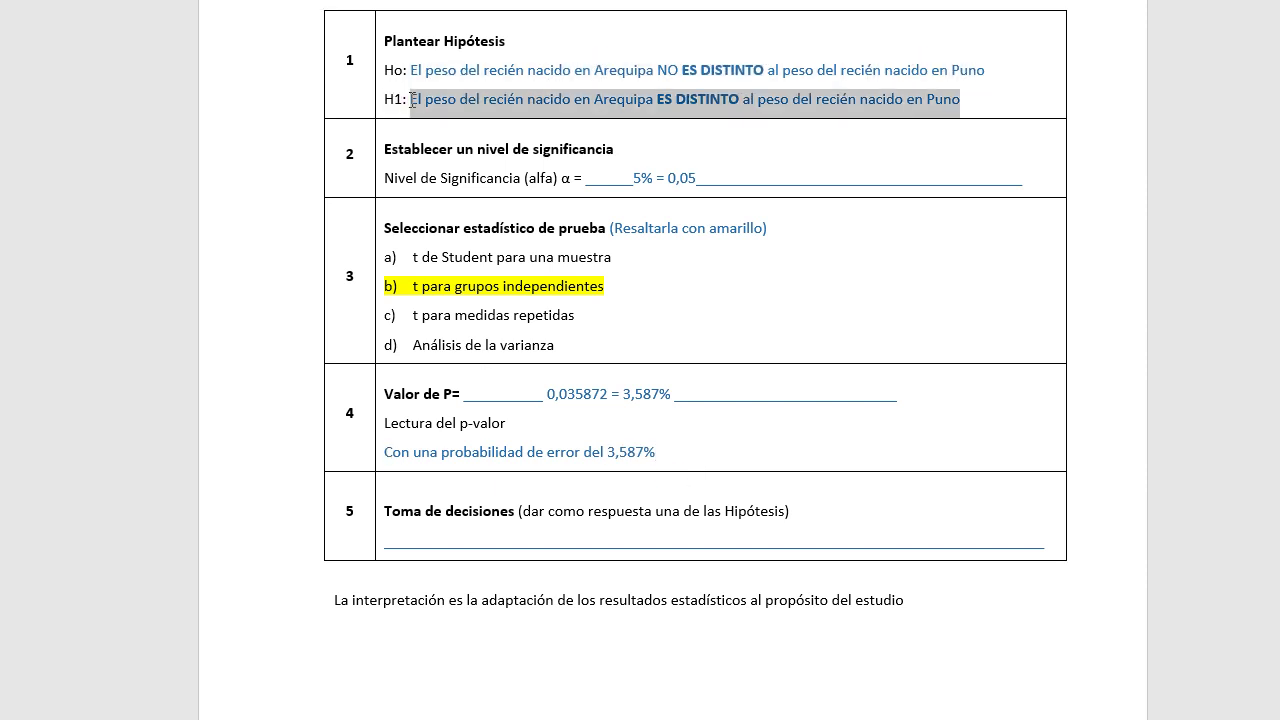
{"action": "key", "text": "ctrl+c"}
{"action": "left_click", "coordinate": [746, 443]}
{"action": "left_click", "coordinate": [731, 451]}
{"action": "key", "text": "ctrl+v"}
Step: Compare the p-value with the 5% significance level and replace the blank Toma de decisiones line with the H1 statement
{"action": "left_click_drag", "start_coordinate": [667, 452], "coordinate": [617, 461]}
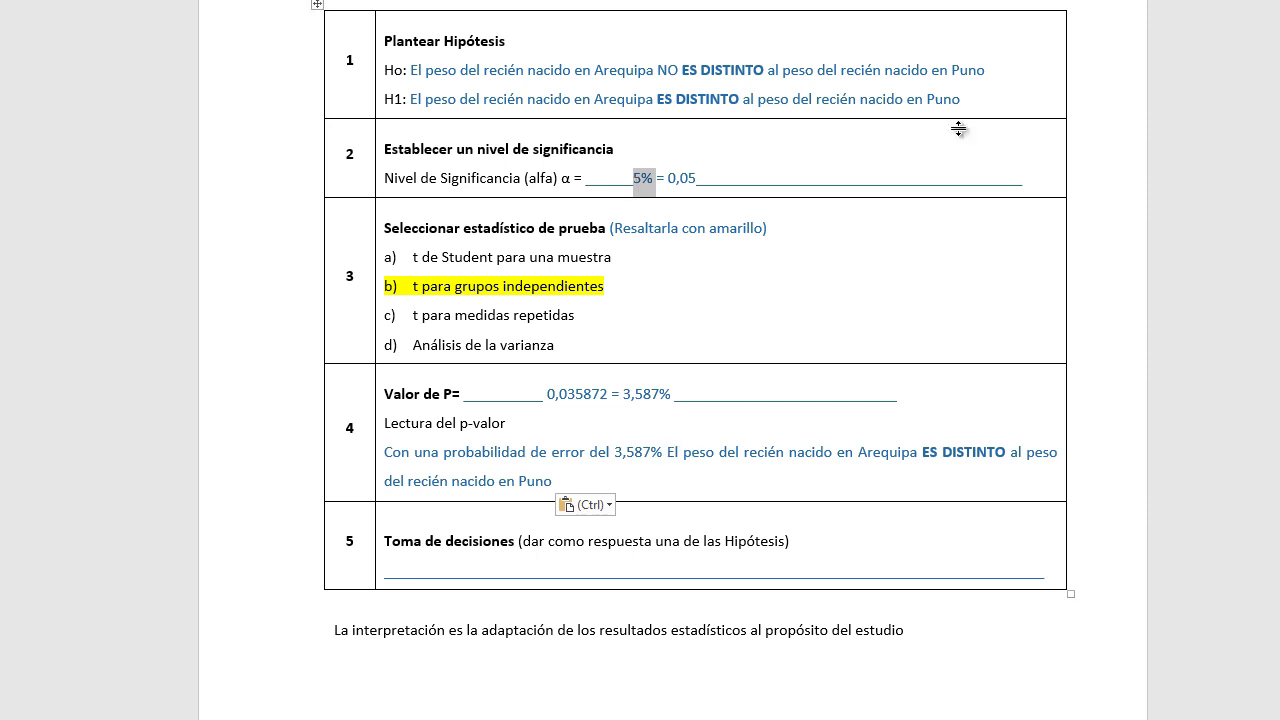
{"action": "left_click_drag", "start_coordinate": [968, 101], "coordinate": [423, 101]}
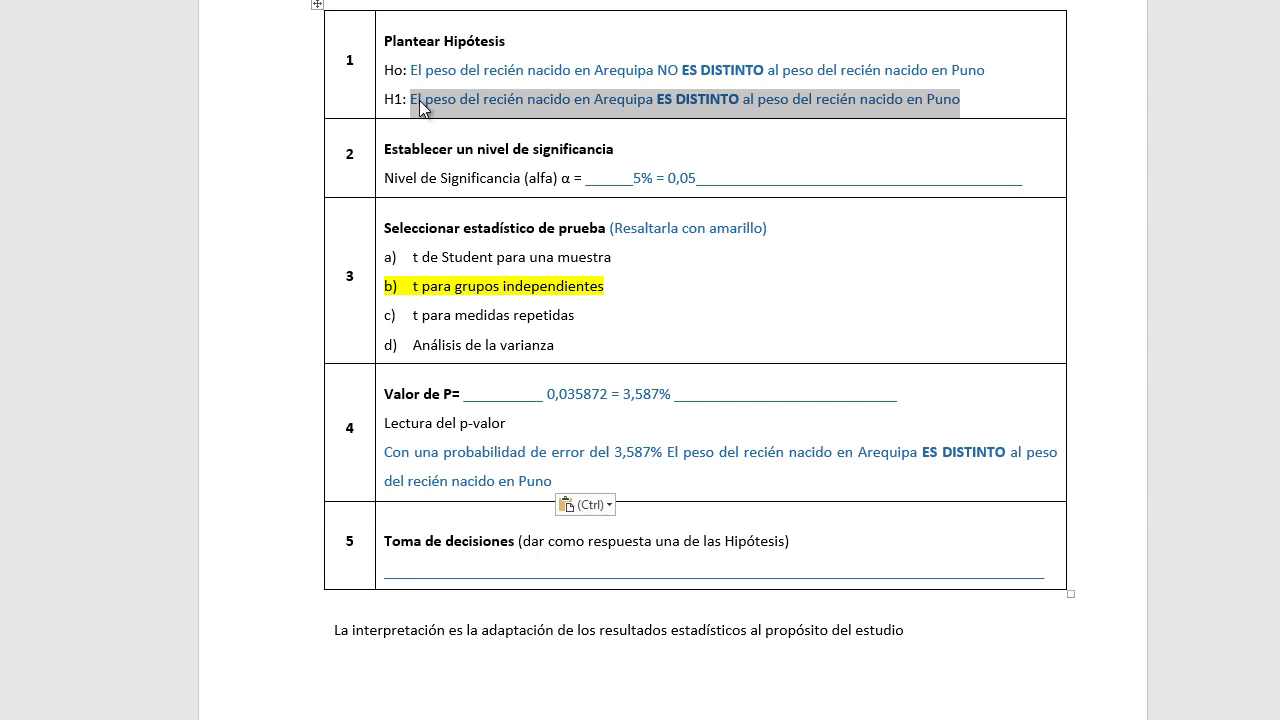
{"action": "left_click_drag", "start_coordinate": [1045, 576], "coordinate": [384, 576]}
{"action": "key", "text": "ctrl+v"}
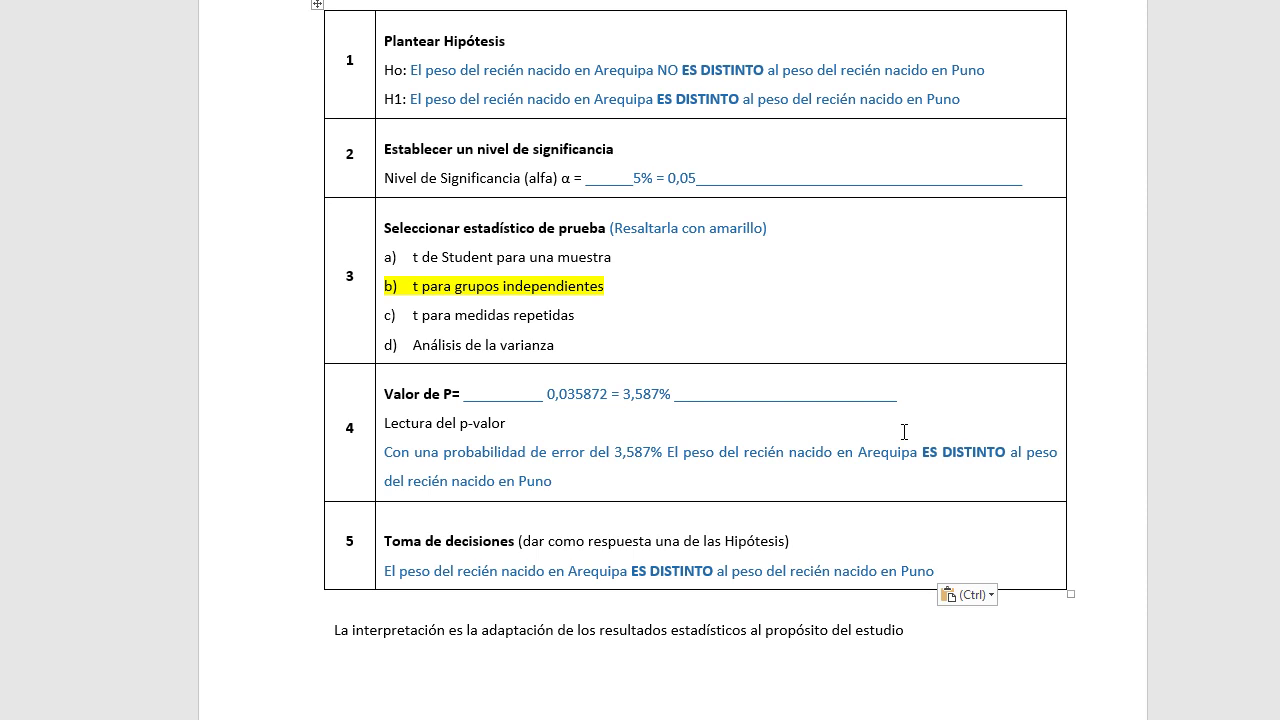
Step: Review the Media, Error estándar and IC 95% rows and the heading of the confidence interval table
{"action": "scroll", "coordinate": [904, 432], "scroll_direction": "up", "scroll_amount": 6}
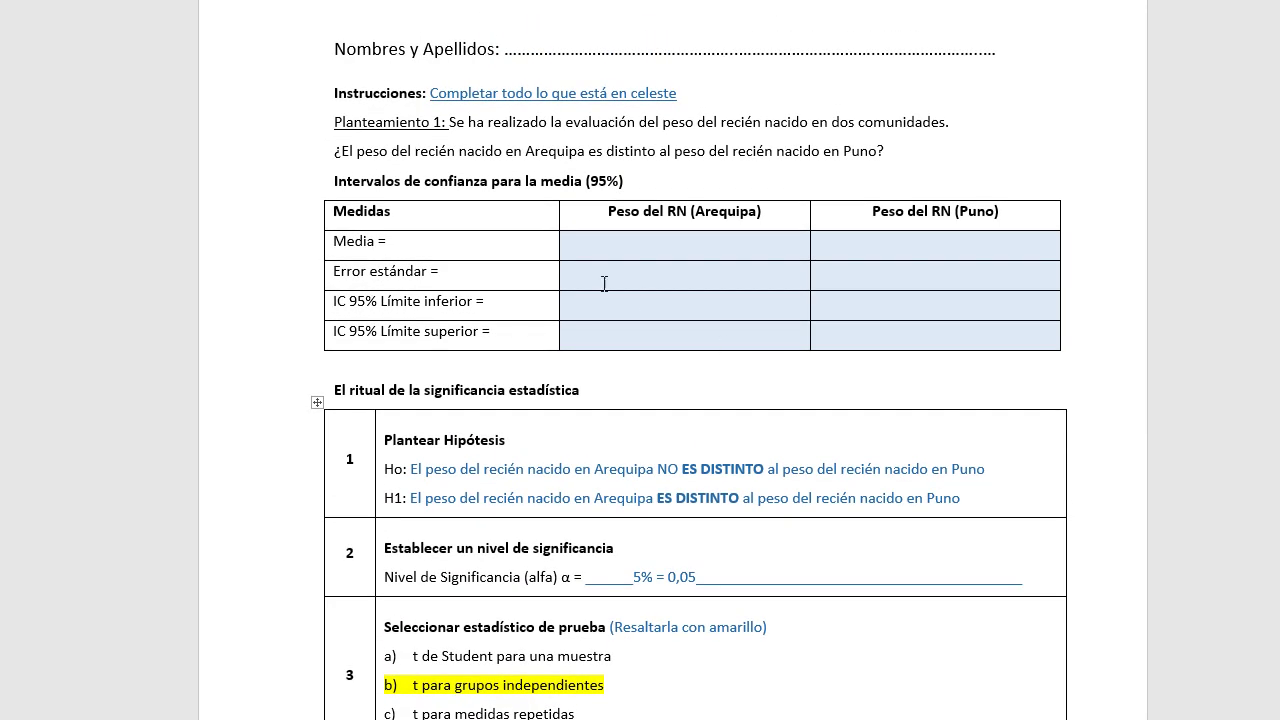
{"action": "left_click_drag", "start_coordinate": [526, 254], "coordinate": [536, 264]}
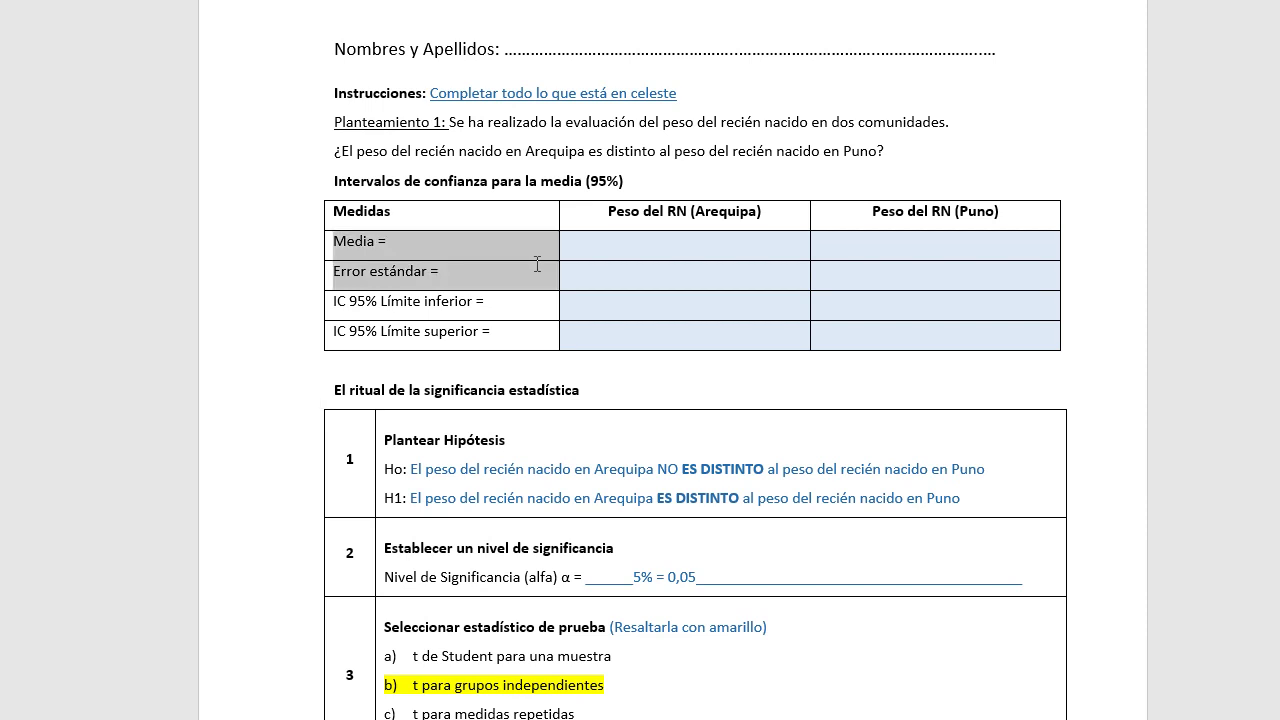
{"action": "left_click", "coordinate": [476, 316]}
{"action": "left_click_drag", "start_coordinate": [476, 318], "coordinate": [477, 328]}
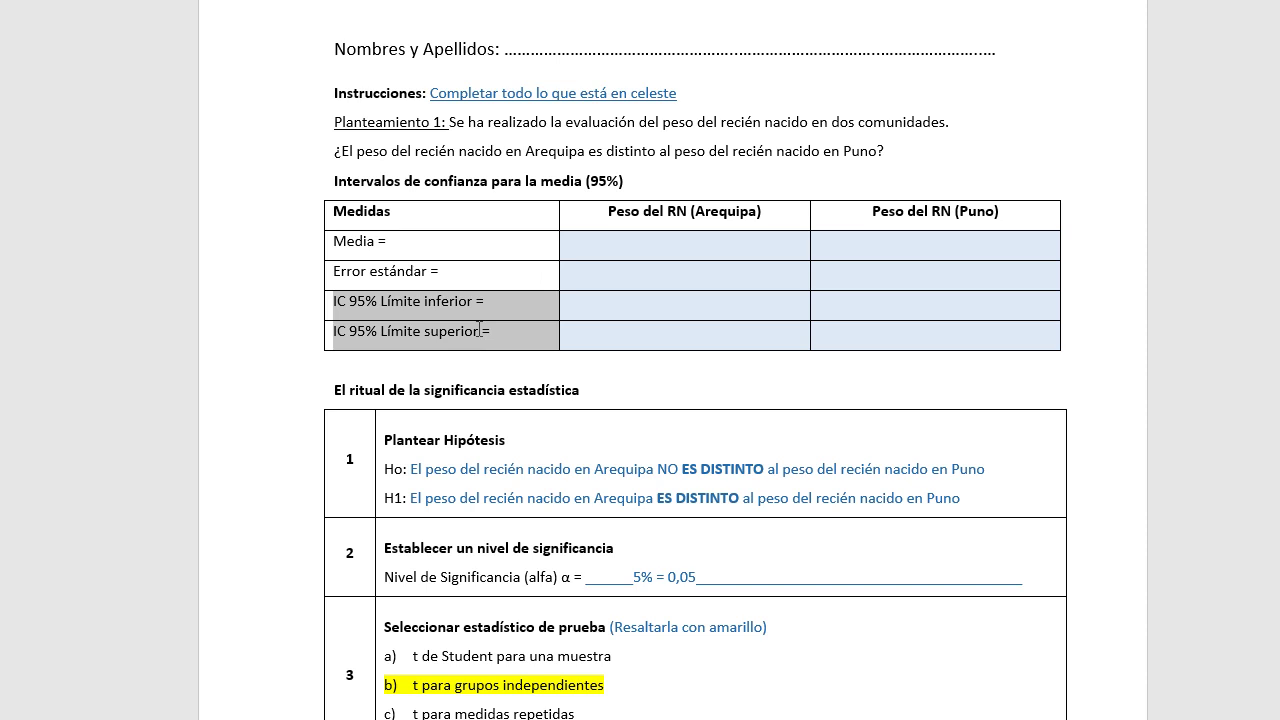
{"action": "left_click_drag", "start_coordinate": [520, 183], "coordinate": [580, 185]}
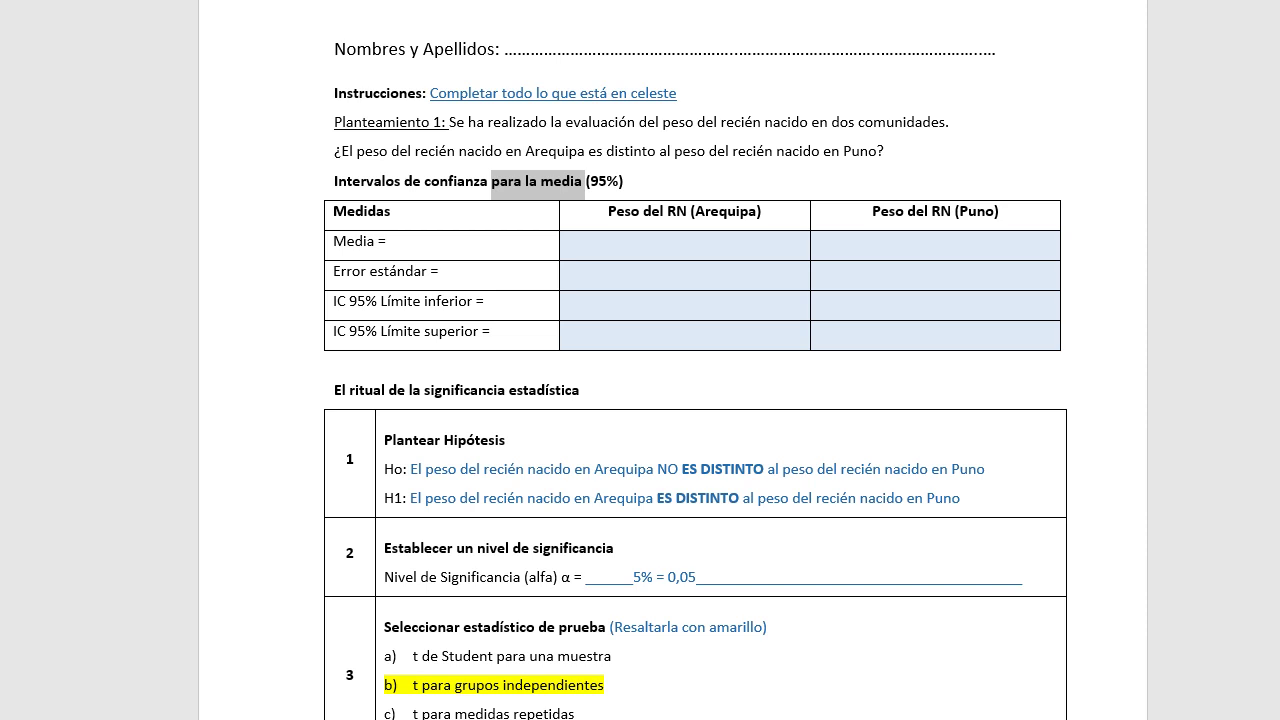
Step: Copy the equal-variances mean difference 167,040000 and its standard error 78,507846 from SPSS into the Diferencia column in Word
{"action": "key", "text": "alt+Tab"}
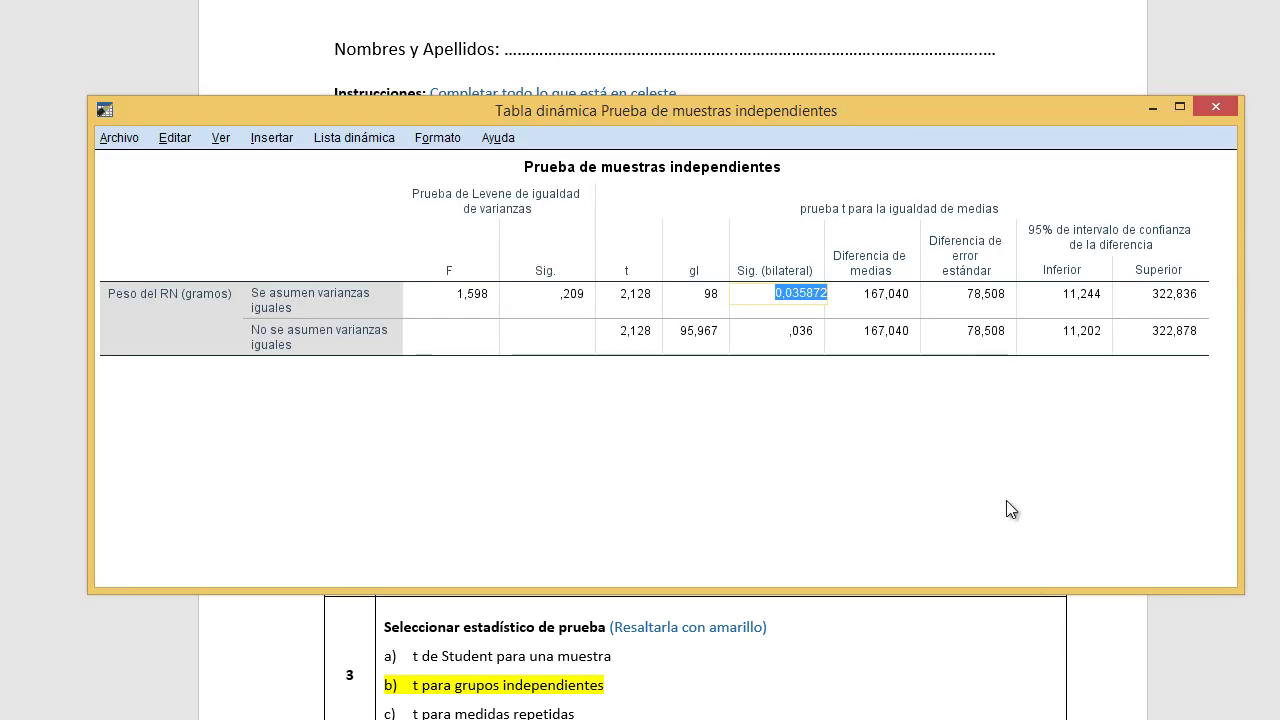
{"action": "left_click", "coordinate": [1082, 300]}
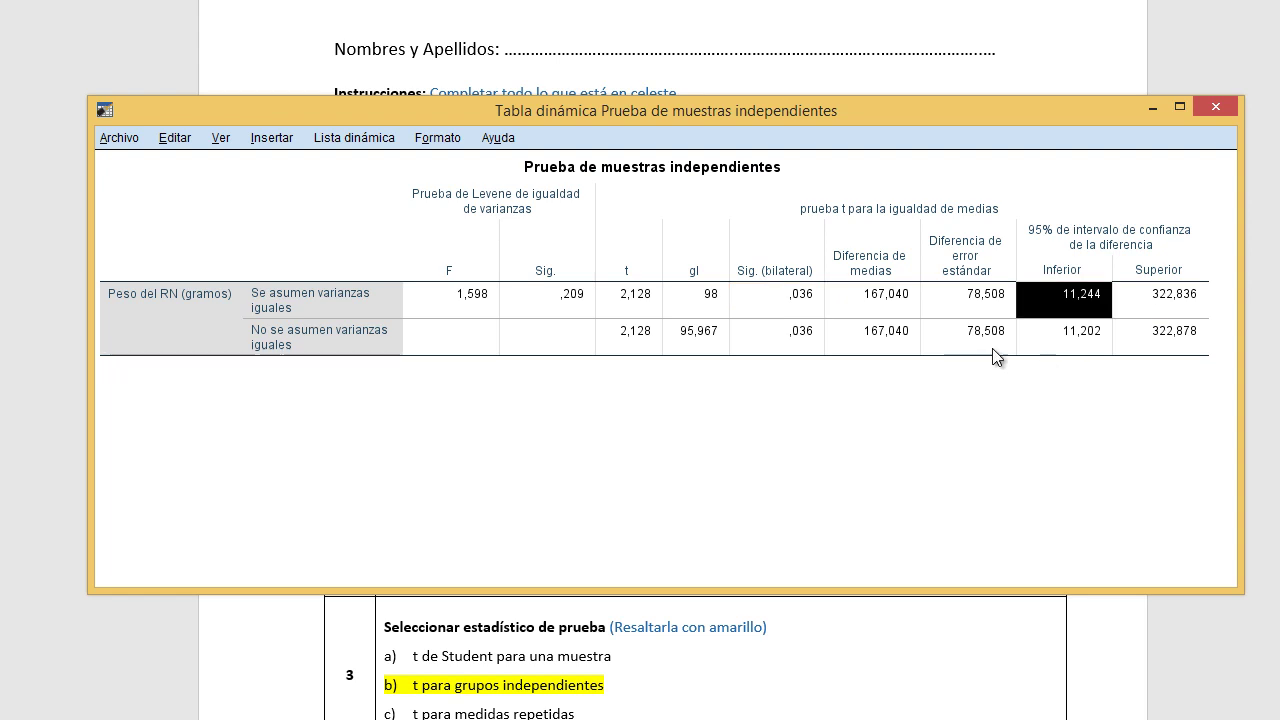
{"action": "double_click", "coordinate": [889, 300]}
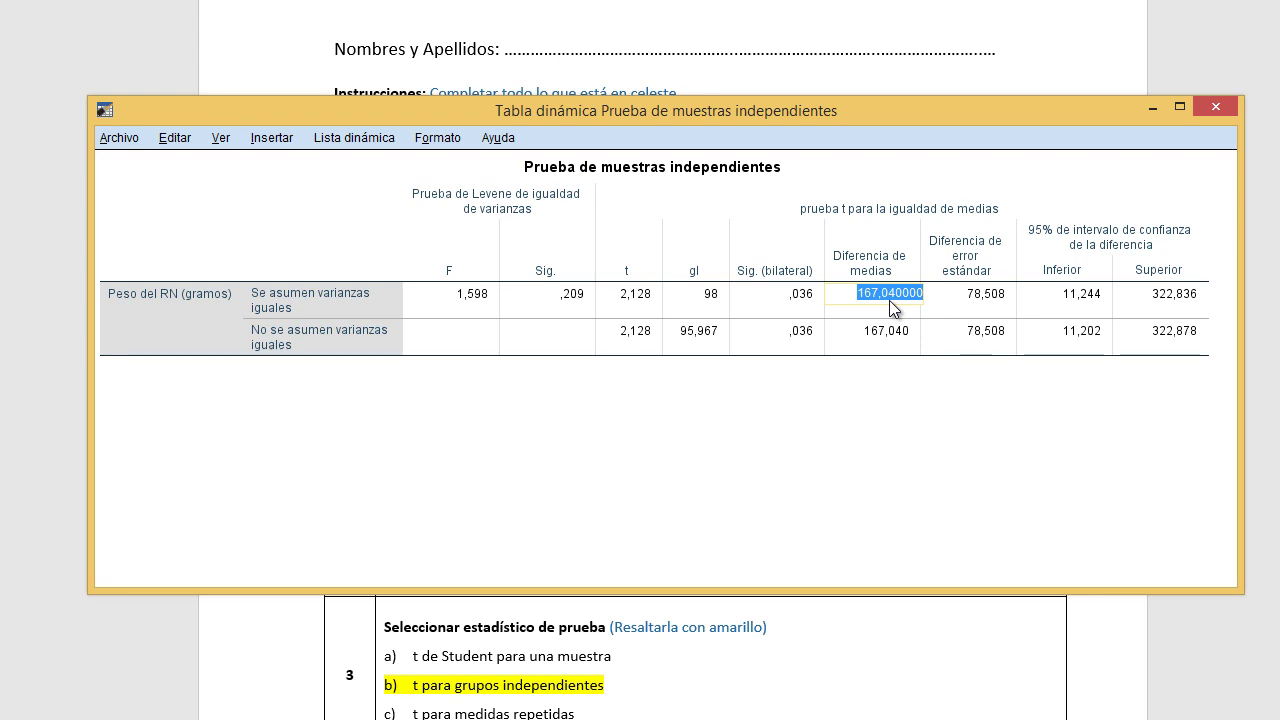
{"action": "key", "text": "alt+Tab"}
{"action": "left_click", "coordinate": [963, 248]}
{"action": "key", "text": "ctrl+v"}
{"action": "key", "text": "alt+Tab"}
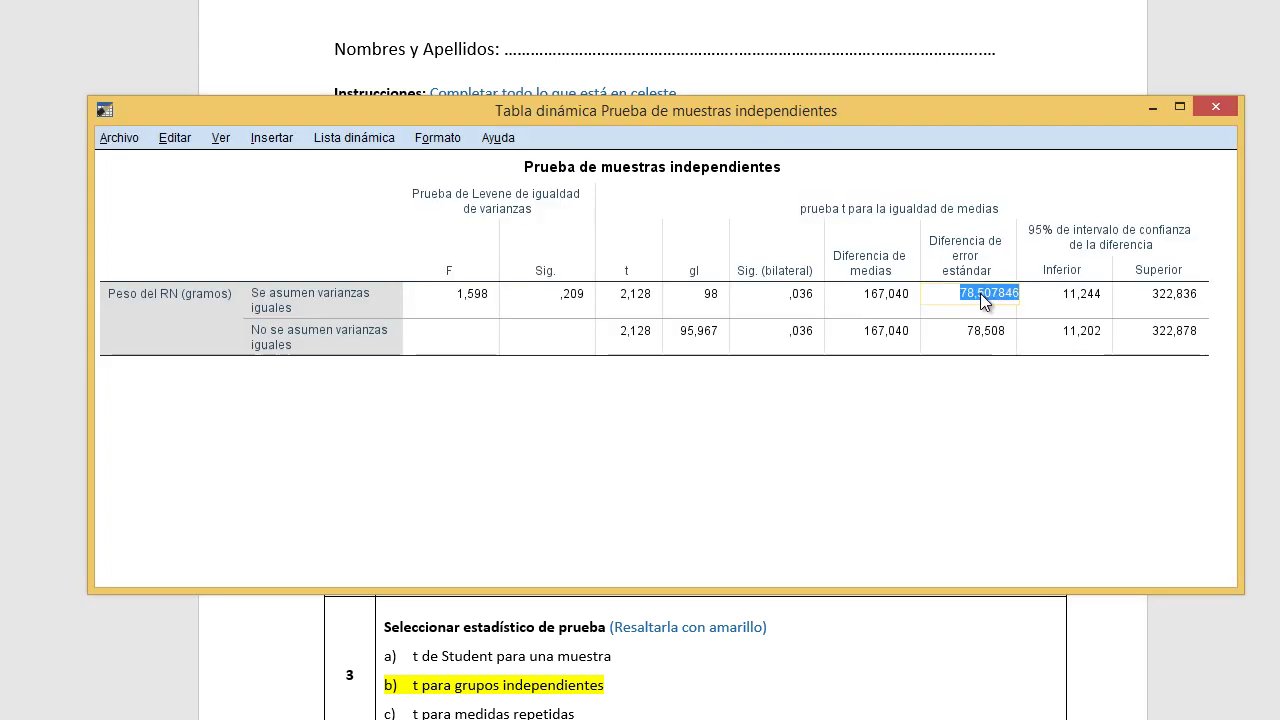
{"action": "key", "text": "alt+Tab"}
{"action": "left_click", "coordinate": [972, 275]}
{"action": "key", "text": "alt+Tab"}
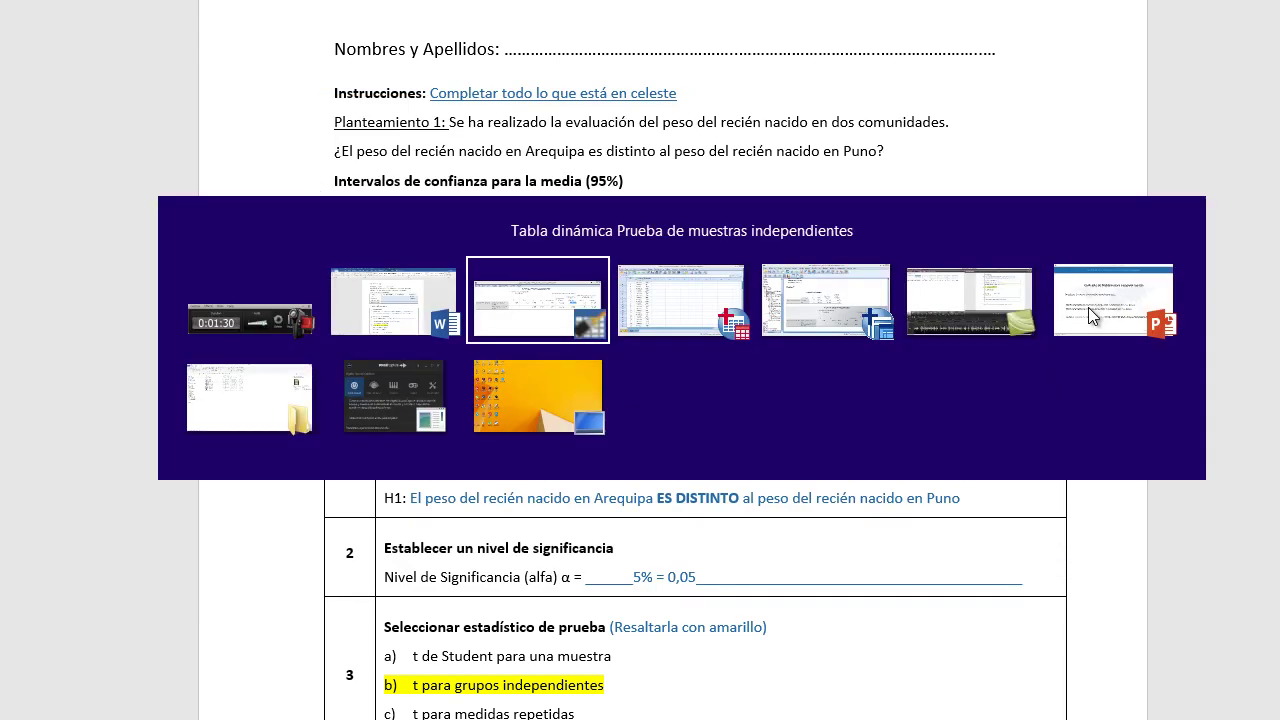
Step: Copy the 95% confidence limits of the difference, 11,243735 and 322,836265, into the Diferencia column's lower and upper limit cells
{"action": "key", "text": "ctrl+c"}
{"action": "double_click", "coordinate": [1077, 298]}
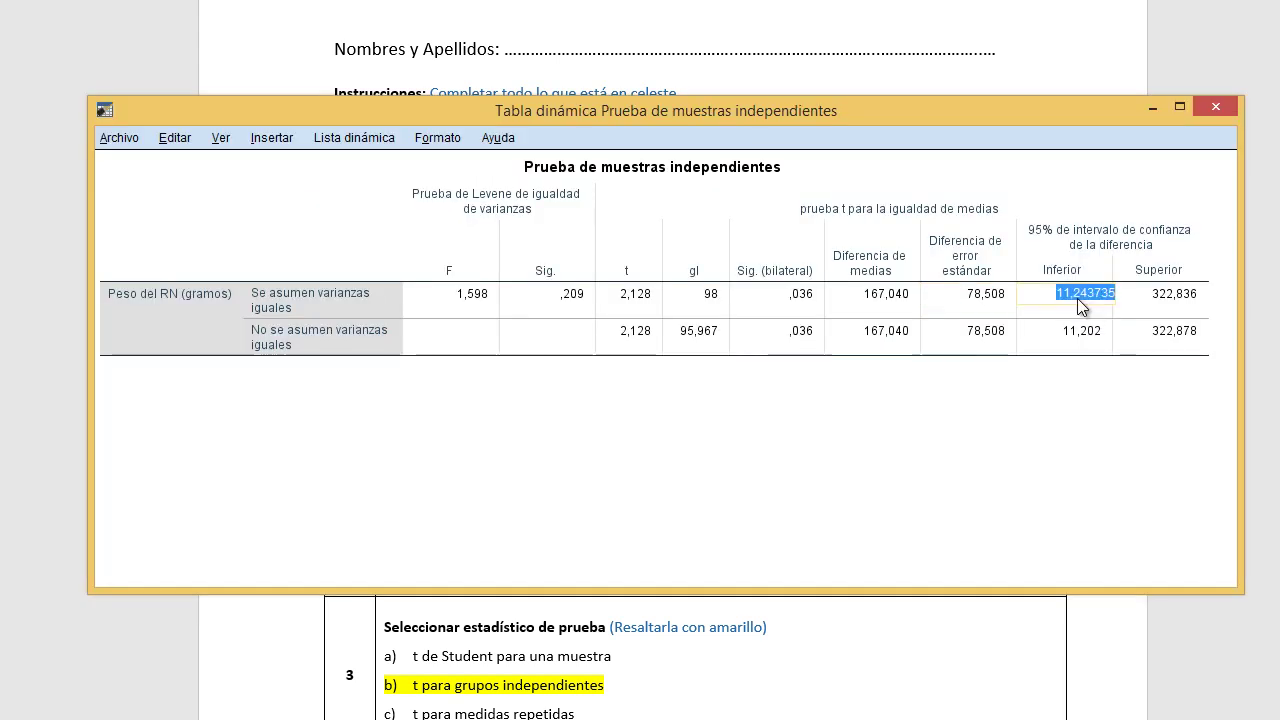
{"action": "key", "text": "alt+Tab"}
{"action": "key", "text": "ctrl+v"}
{"action": "left_click", "coordinate": [978, 305]}
{"action": "key", "text": "ctrl+v"}
{"action": "key", "text": "alt+Tab"}
{"action": "double_click", "coordinate": [1163, 295]}
{"action": "key", "text": "ctrl+c"}
{"action": "key", "text": "alt+Tab"}
{"action": "key", "text": "Down"}
{"action": "key", "text": "ctrl+v"}
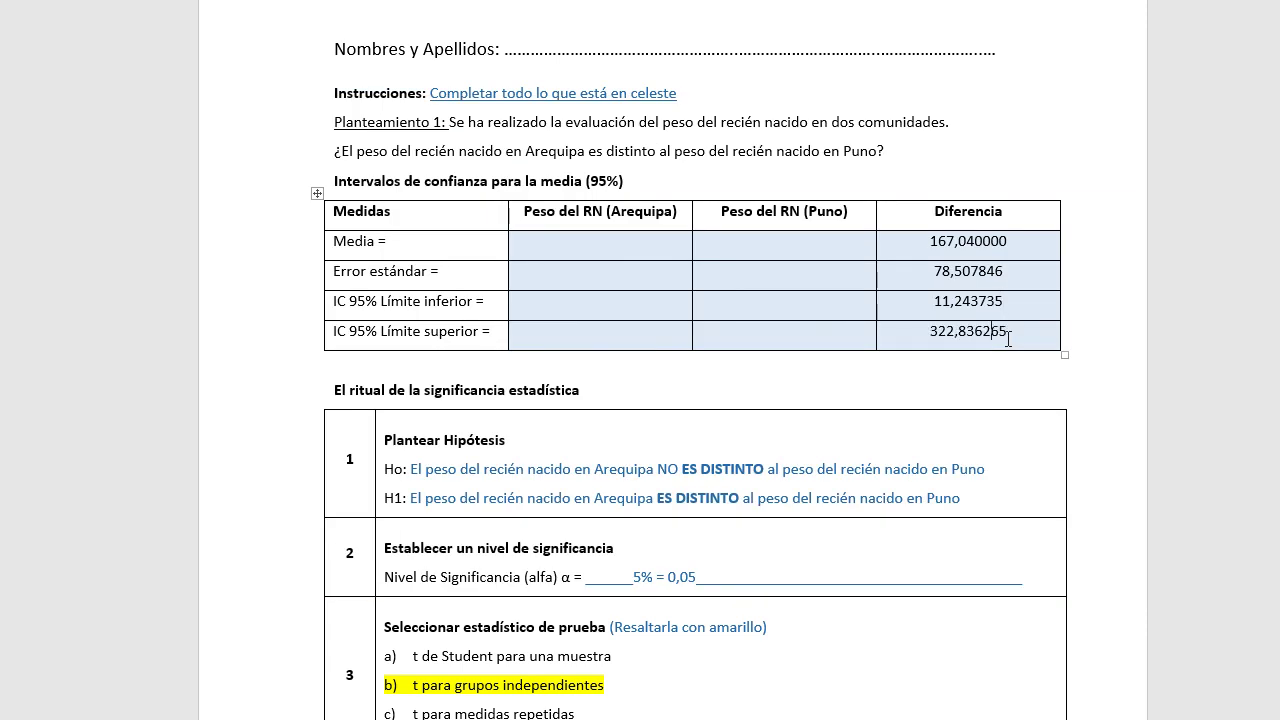
Step: Close the Prueba de muestras independientes table window and bring up the Descriptivos table in the SPSS output viewer
{"action": "left_click_drag", "start_coordinate": [446, 250], "coordinate": [741, 340]}
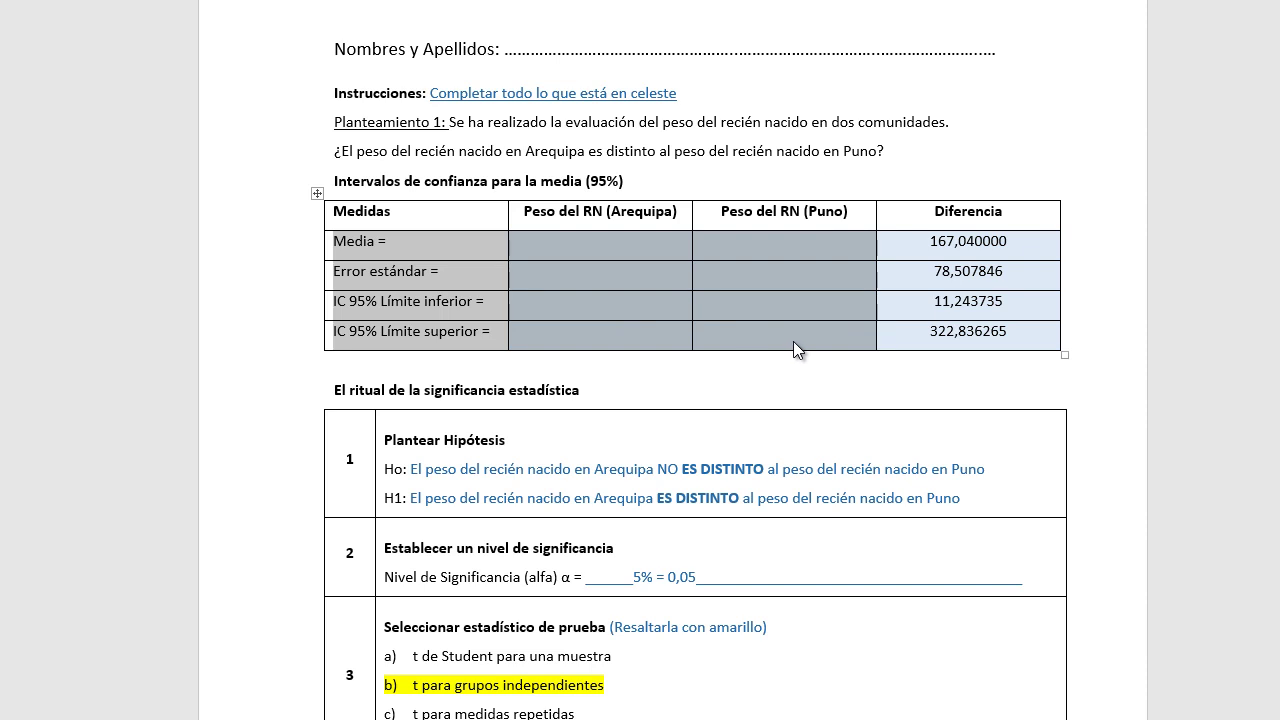
{"action": "key", "text": "alt+Tab"}
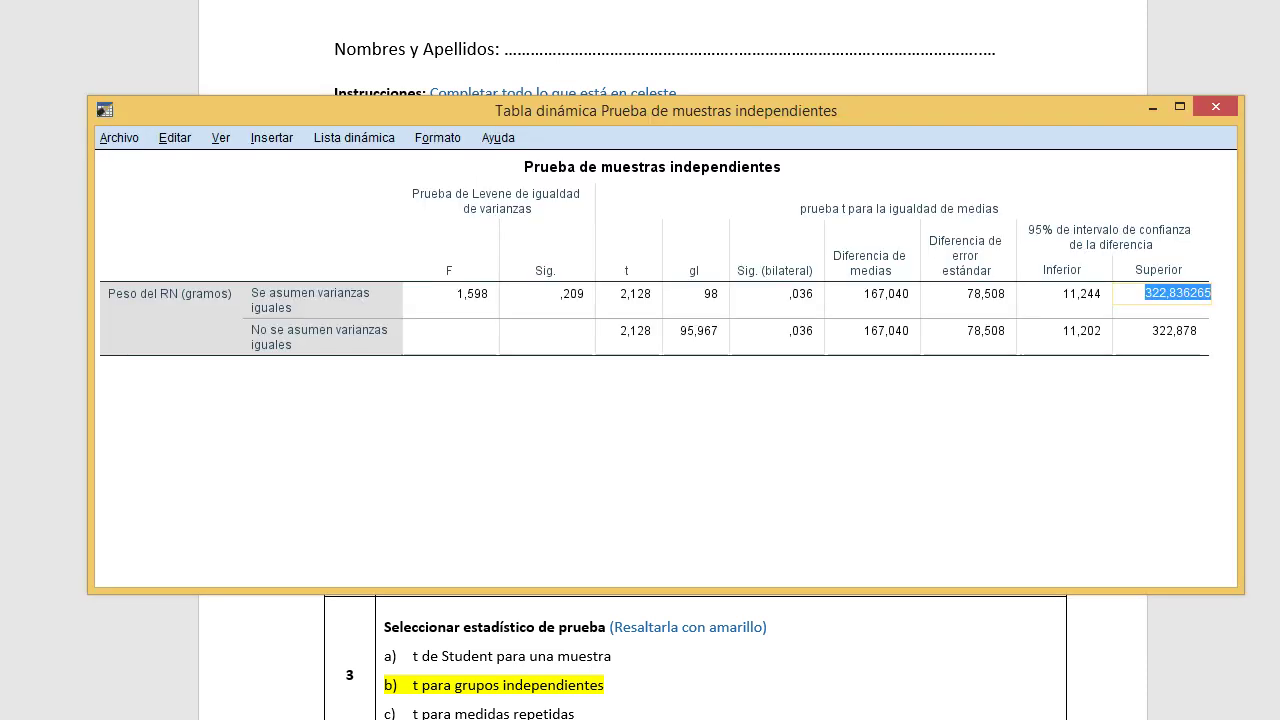
{"action": "left_click", "coordinate": [1228, 104]}
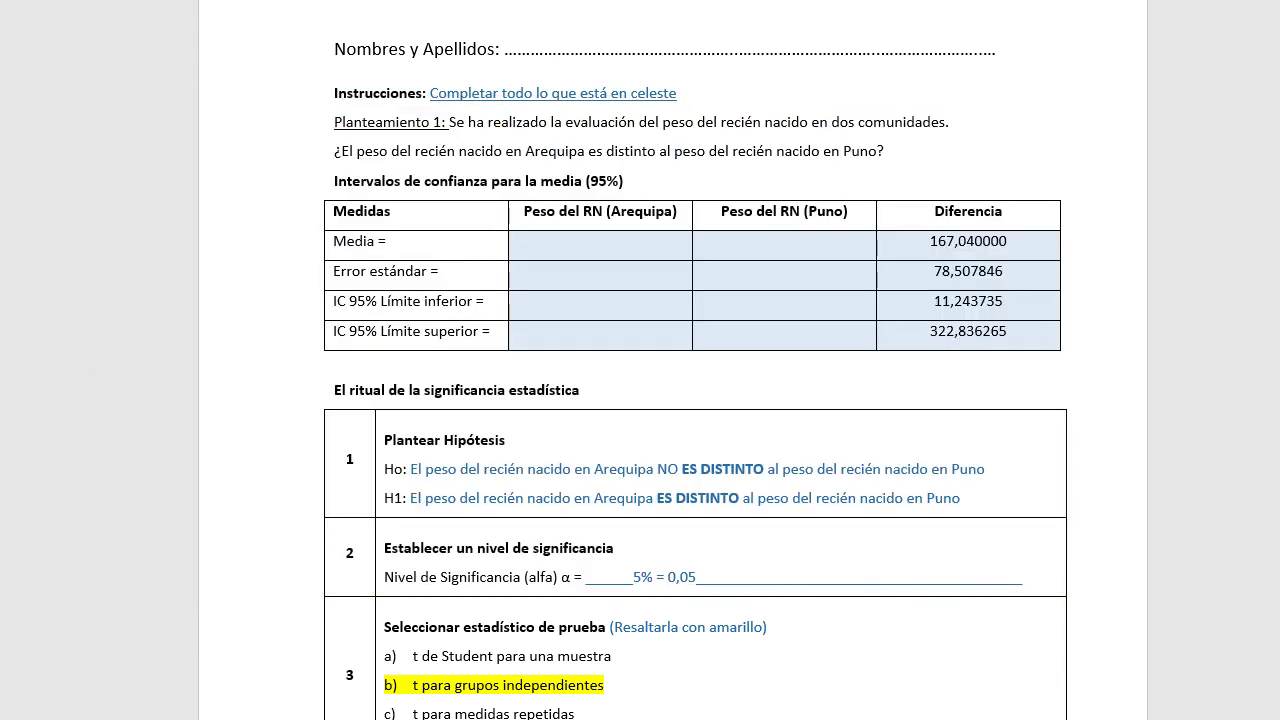
{"action": "key", "text": "alt+Tab"}
{"action": "scroll", "coordinate": [1006, 360], "scroll_direction": "up", "scroll_amount": 10}
{"action": "scroll", "coordinate": [1006, 357], "scroll_direction": "up", "scroll_amount": 15}
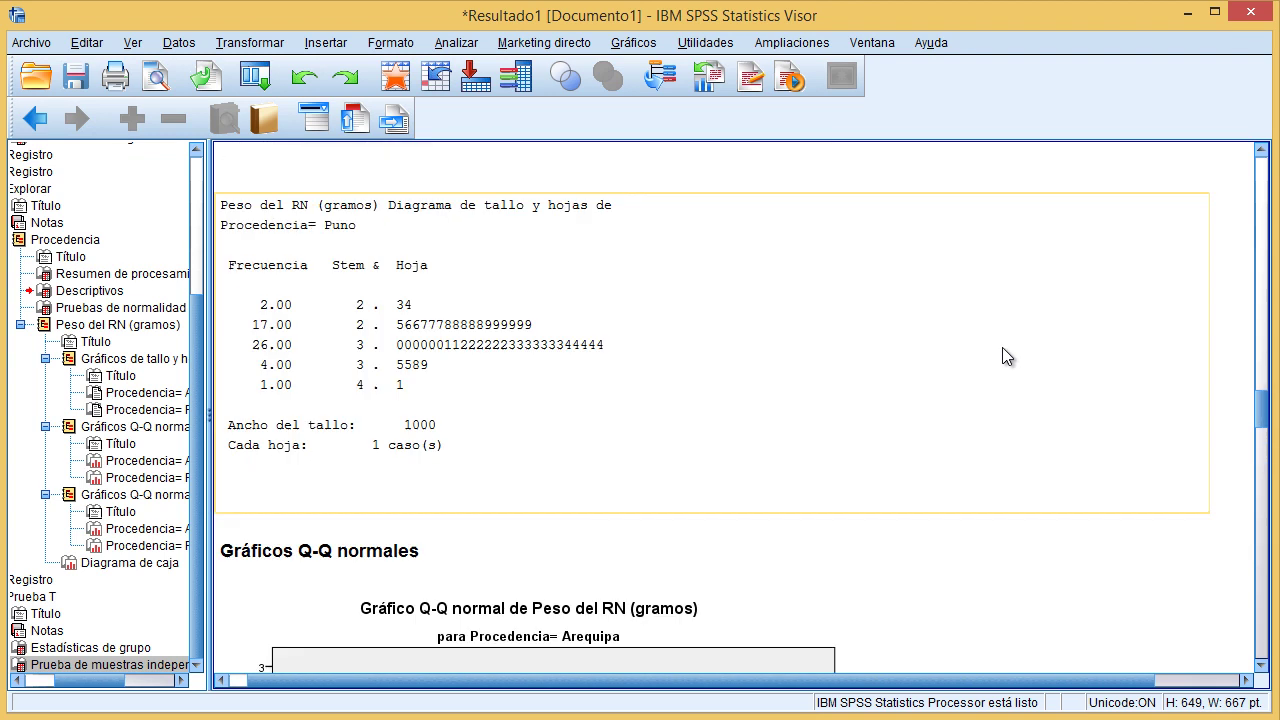
{"action": "scroll", "coordinate": [1003, 349], "scroll_direction": "up", "scroll_amount": 15}
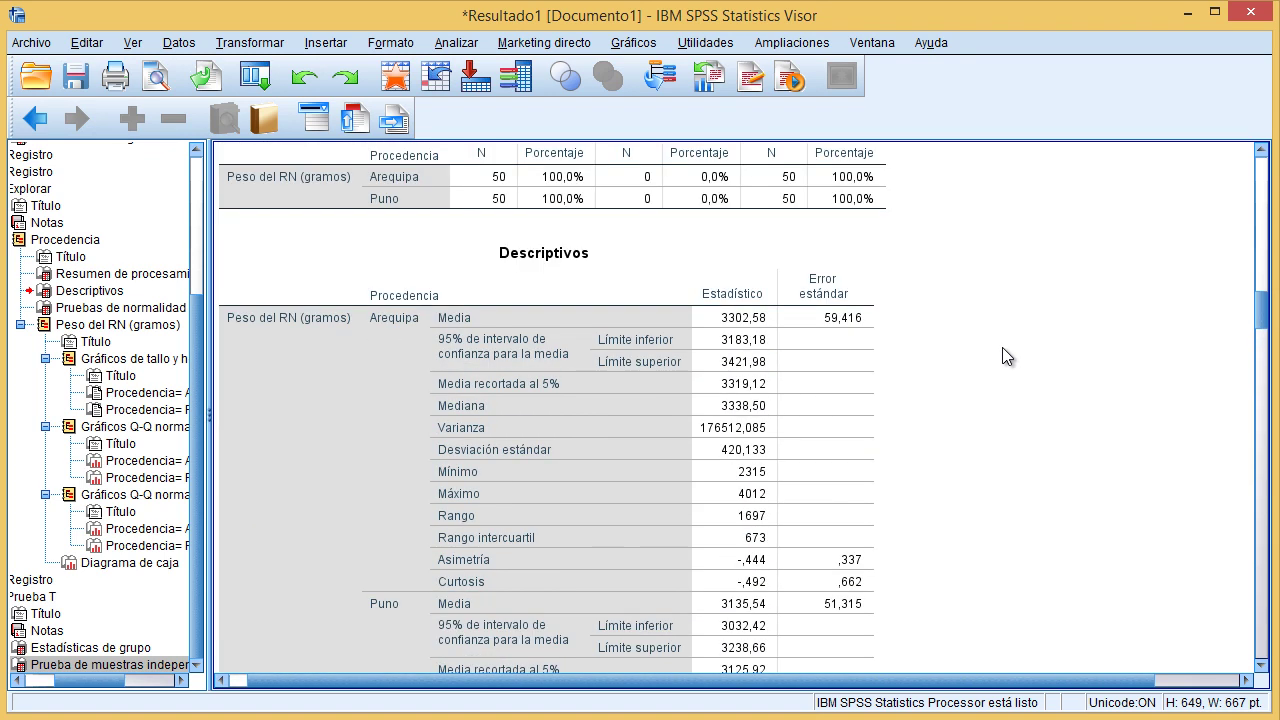
Step: Copy the Arequipa mean 3302,580000 from the Descriptivos table into the Word table's Media cell for Arequipa
{"action": "left_click", "coordinate": [666, 323]}
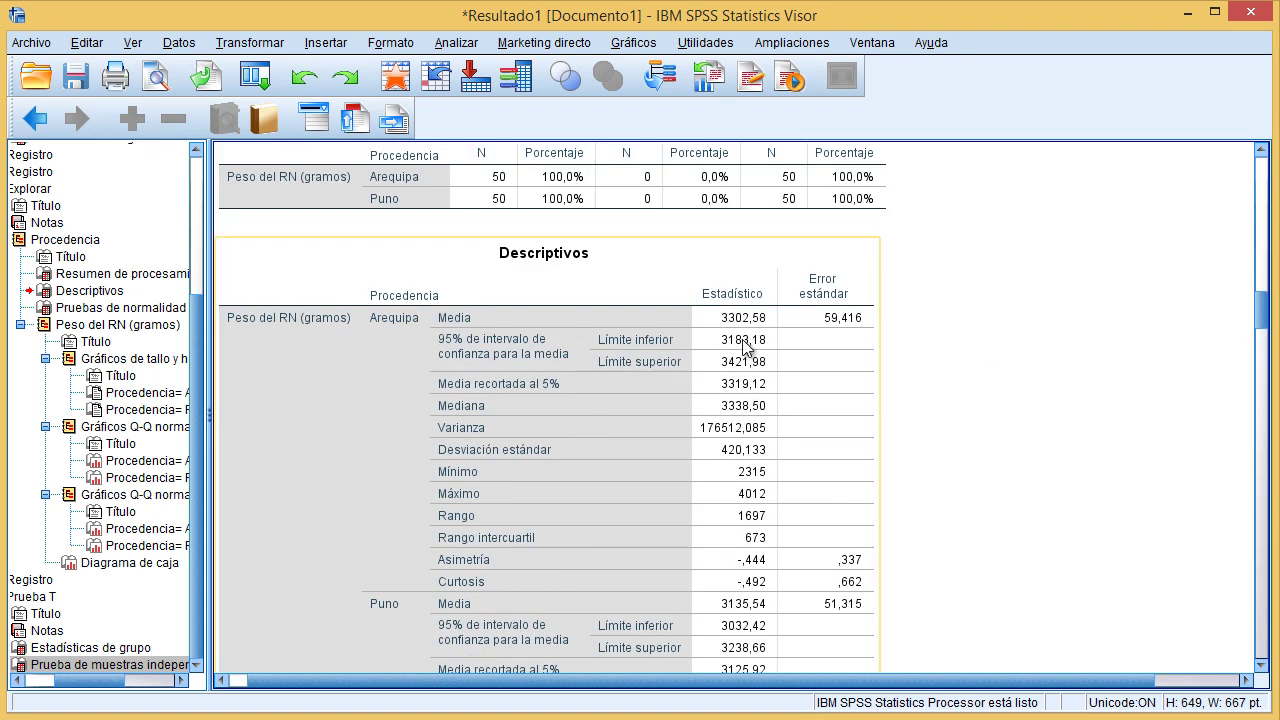
{"action": "double_click", "coordinate": [738, 228]}
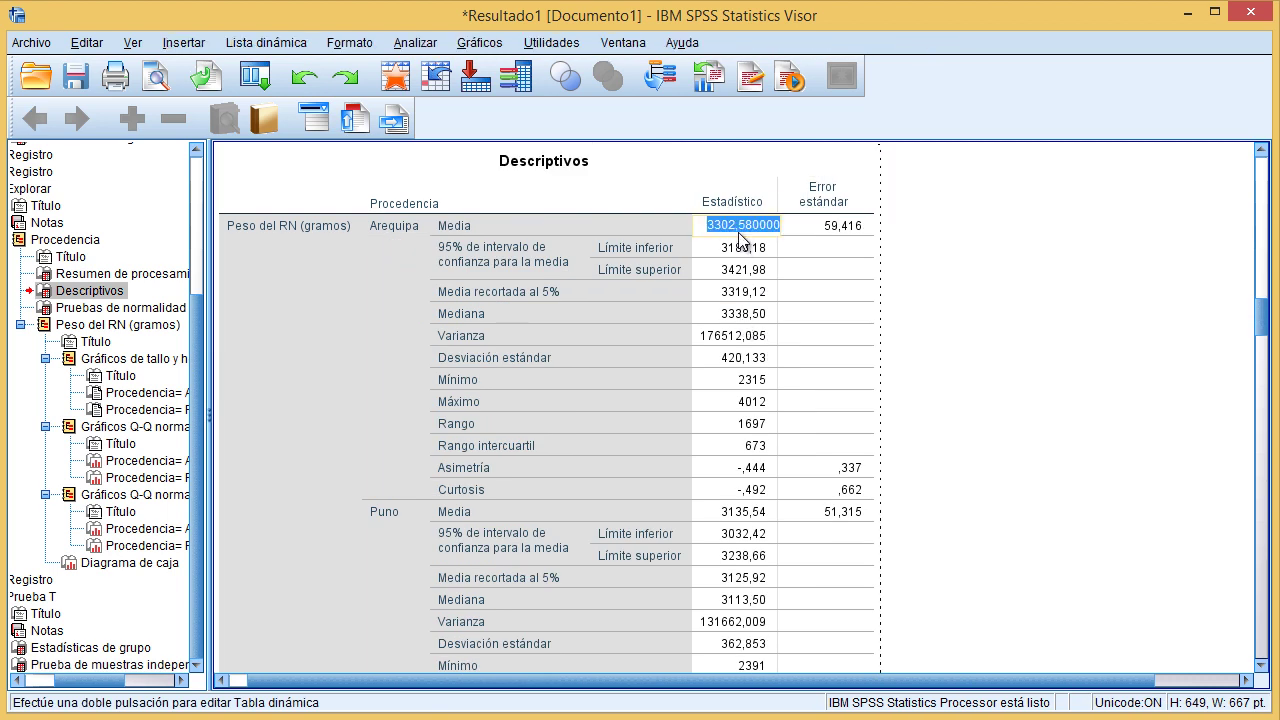
{"action": "key", "text": "alt+Tab"}
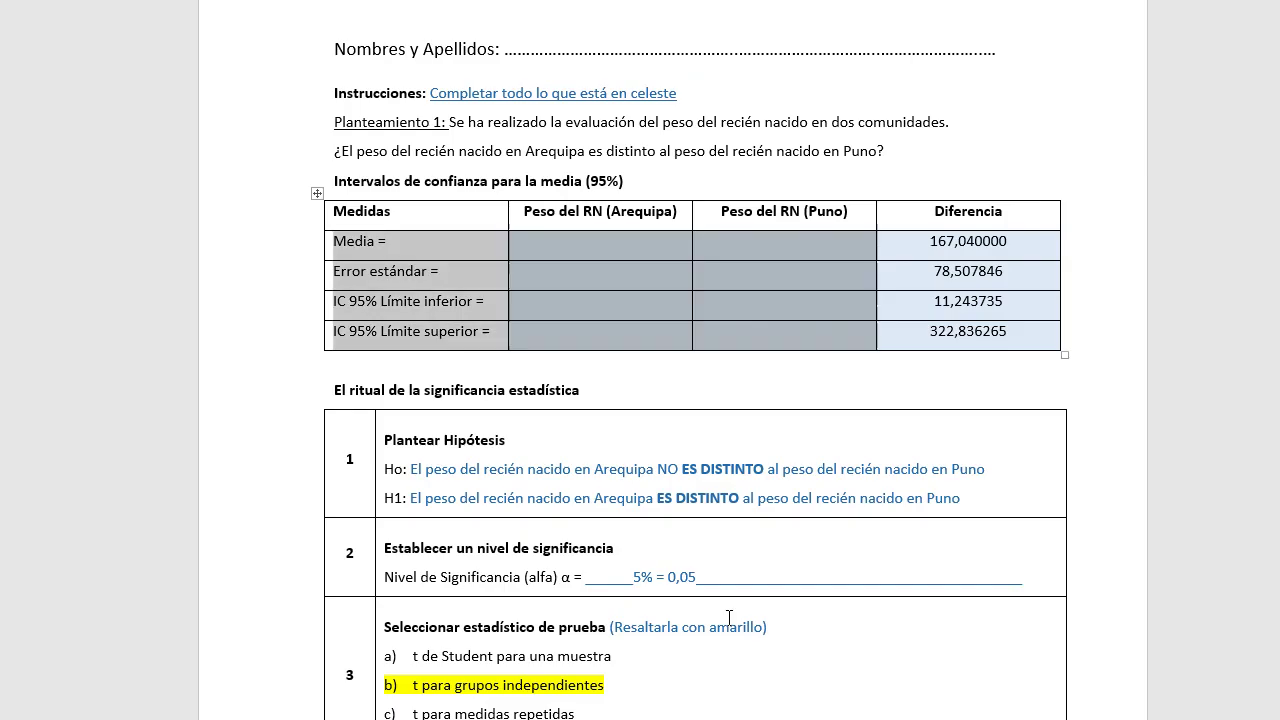
{"action": "left_click", "coordinate": [608, 230]}
{"action": "key", "text": "ctrl+v"}
Step: Copy the standard error of the Arequipa mean, 59,415837, into the Error estándar cell for Arequipa
{"action": "key", "text": "alt+Tab"}
{"action": "left_click", "coordinate": [843, 226]}
{"action": "double_click", "coordinate": [839, 226]}
{"action": "key", "text": "ctrl+c"}
{"action": "key", "text": "alt+Tab"}
{"action": "left_click", "coordinate": [618, 274]}
{"action": "key", "text": "ctrl+v"}
Step: Copy the lower 95% confidence limit for Arequipa, 3183,179405, into the IC 95% Límite inferior cell
{"action": "key", "text": "alt+Tab"}
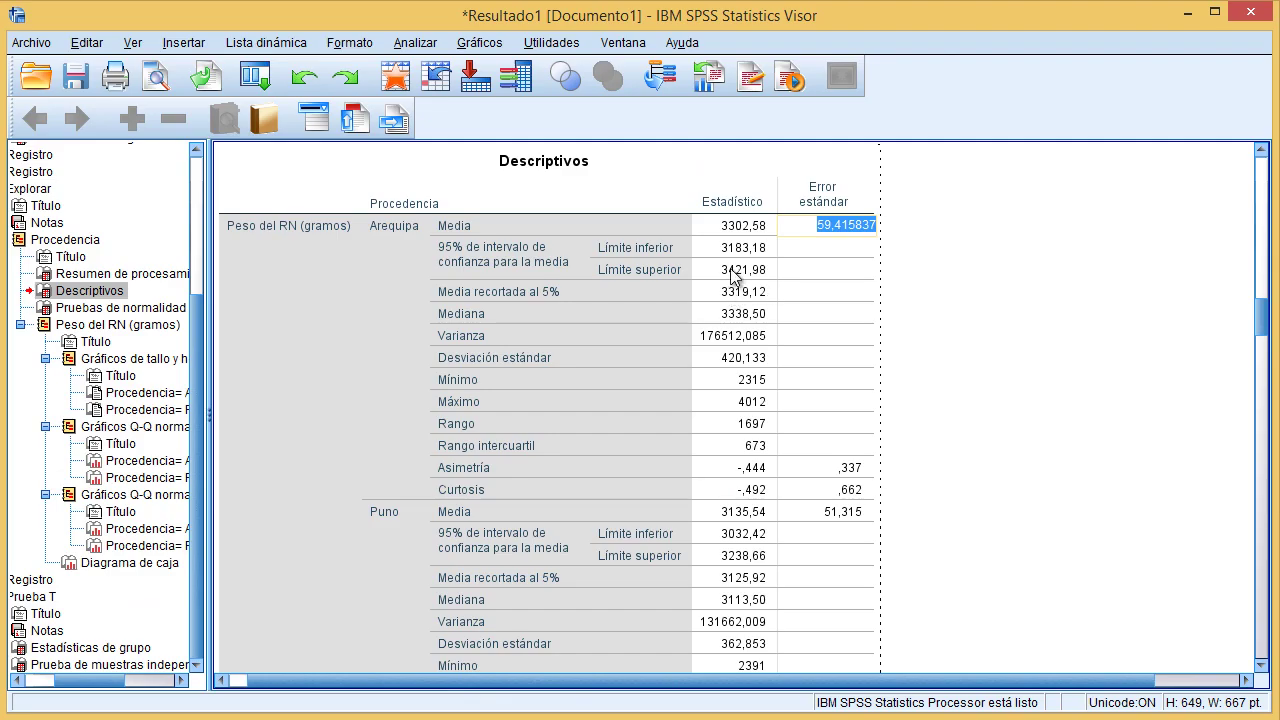
{"action": "double_click", "coordinate": [738, 256]}
{"action": "key", "text": "ctrl+c"}
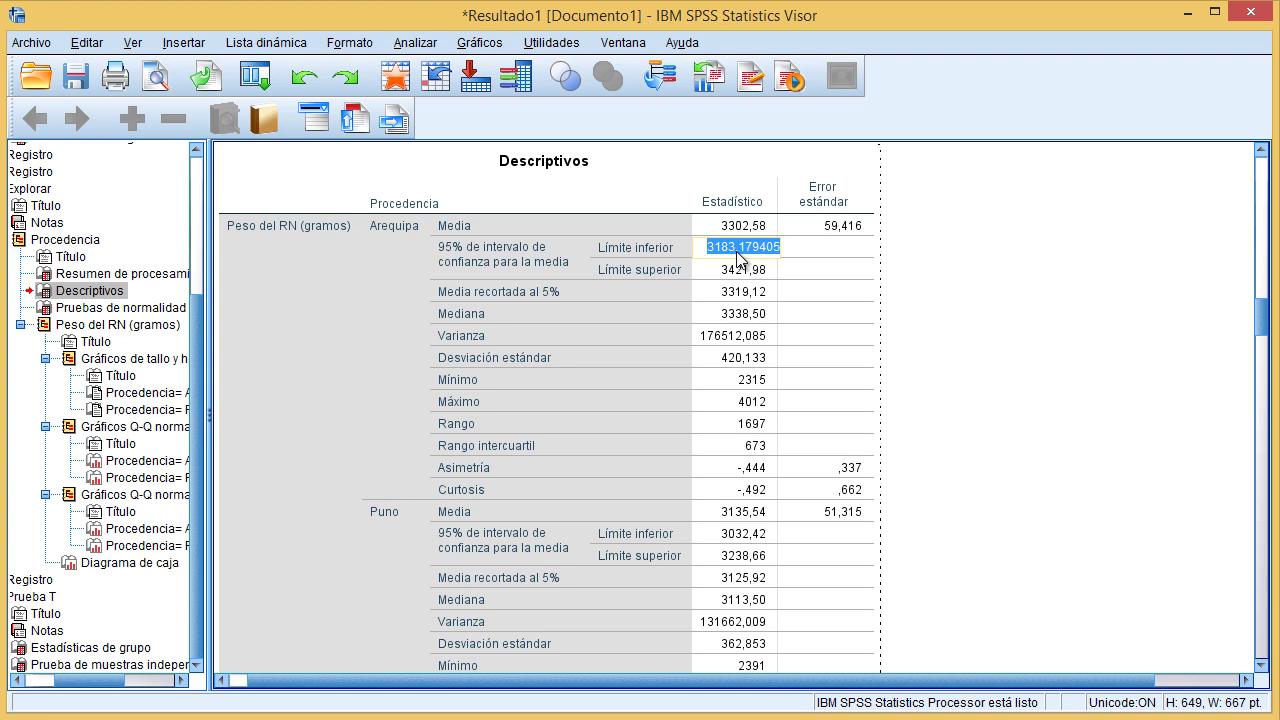
{"action": "key", "text": "alt+Tab"}
{"action": "left_click", "coordinate": [658, 304]}
{"action": "key", "text": "ctrl+v"}
Step: Copy the upper 95% confidence limit for Arequipa, 3421,980595, into the IC 95% Límite superior cell
{"action": "key", "text": "alt+Tab"}
{"action": "double_click", "coordinate": [740, 270]}
{"action": "key", "text": "ctrl+c"}
{"action": "key", "text": "alt+Tab"}
{"action": "left_click", "coordinate": [606, 411]}
{"action": "key", "text": "ctrl+v"}
Step: Copy the Puno mean 3135,540000 from the Descriptivos table into the Word table's Media cell for Puno
{"action": "key", "text": "alt+Tab"}
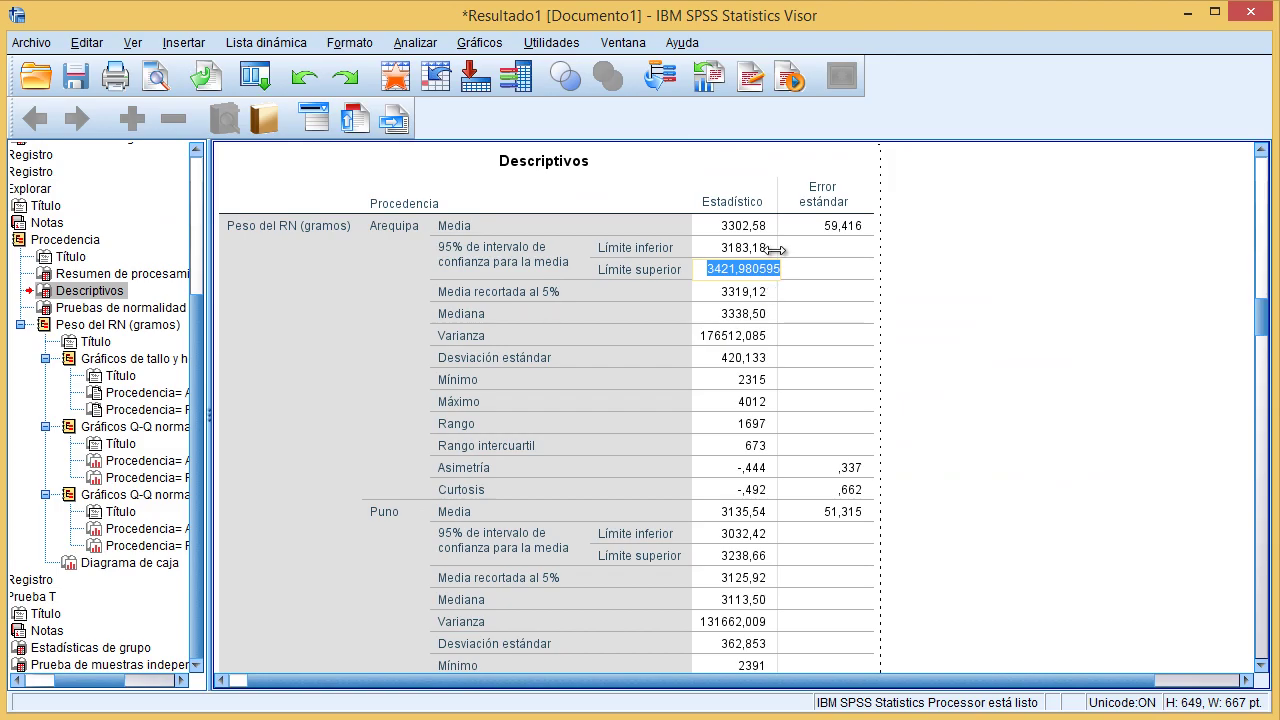
{"action": "scroll", "coordinate": [762, 292], "scroll_direction": "down", "scroll_amount": 3}
{"action": "double_click", "coordinate": [745, 332]}
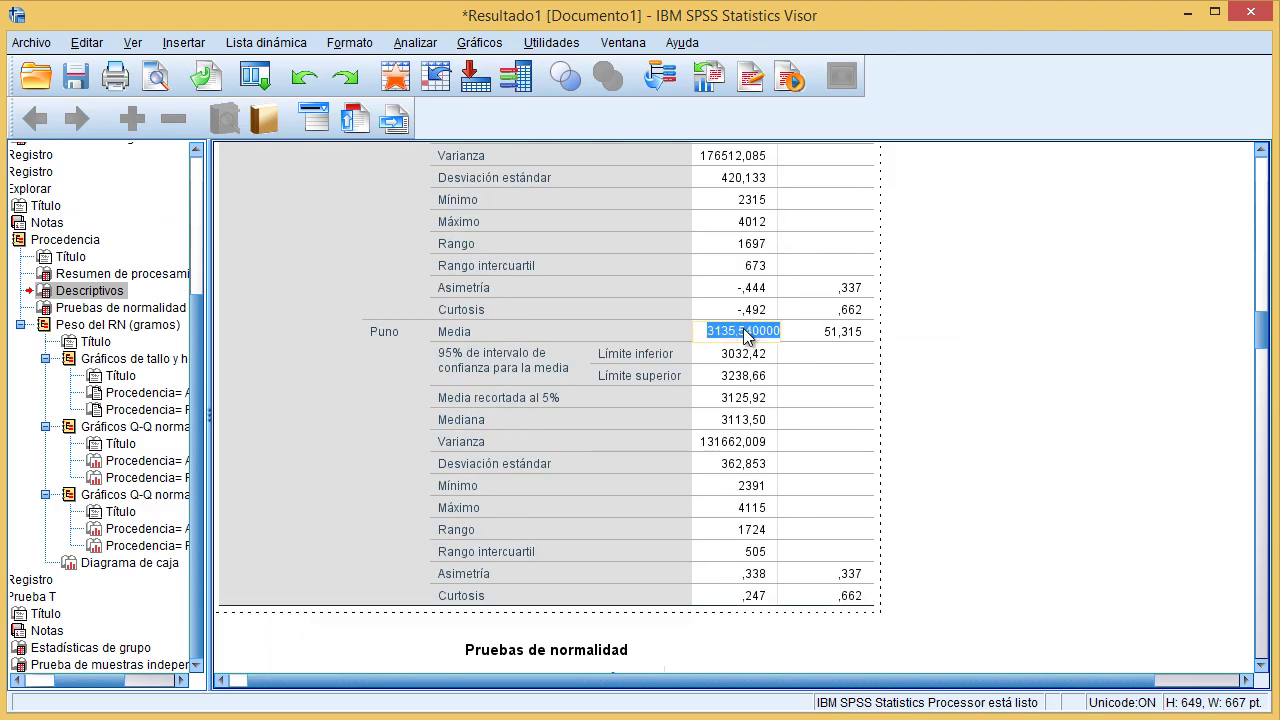
{"action": "key", "text": "ctrl+c"}
{"action": "key", "text": "alt+Tab"}
{"action": "left_click", "coordinate": [821, 246]}
{"action": "key", "text": "ctrl+v"}
Step: Copy the standard error of the Puno mean, 51,315107, into the Error estándar cell for Puno
{"action": "key", "text": "alt+Tab"}
{"action": "double_click", "coordinate": [814, 340]}
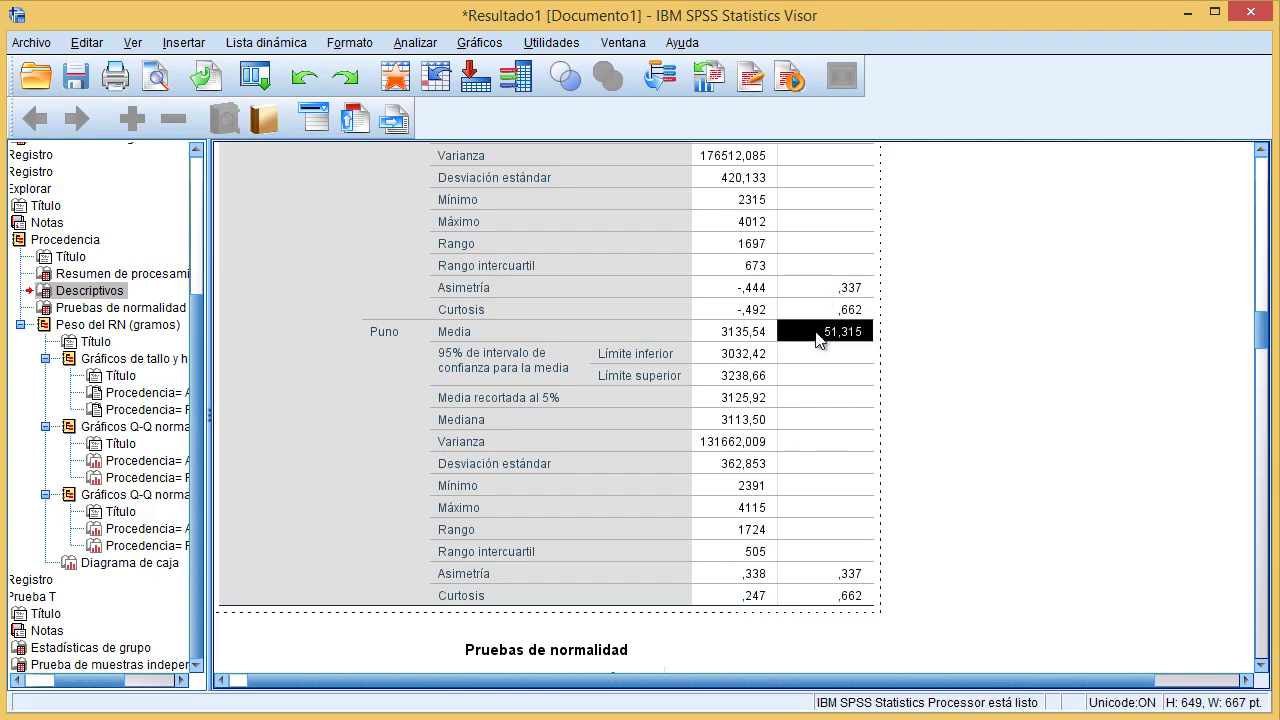
{"action": "key", "text": "alt+Tab"}
{"action": "left_click", "coordinate": [800, 284]}
{"action": "key", "text": "ctrl+v"}
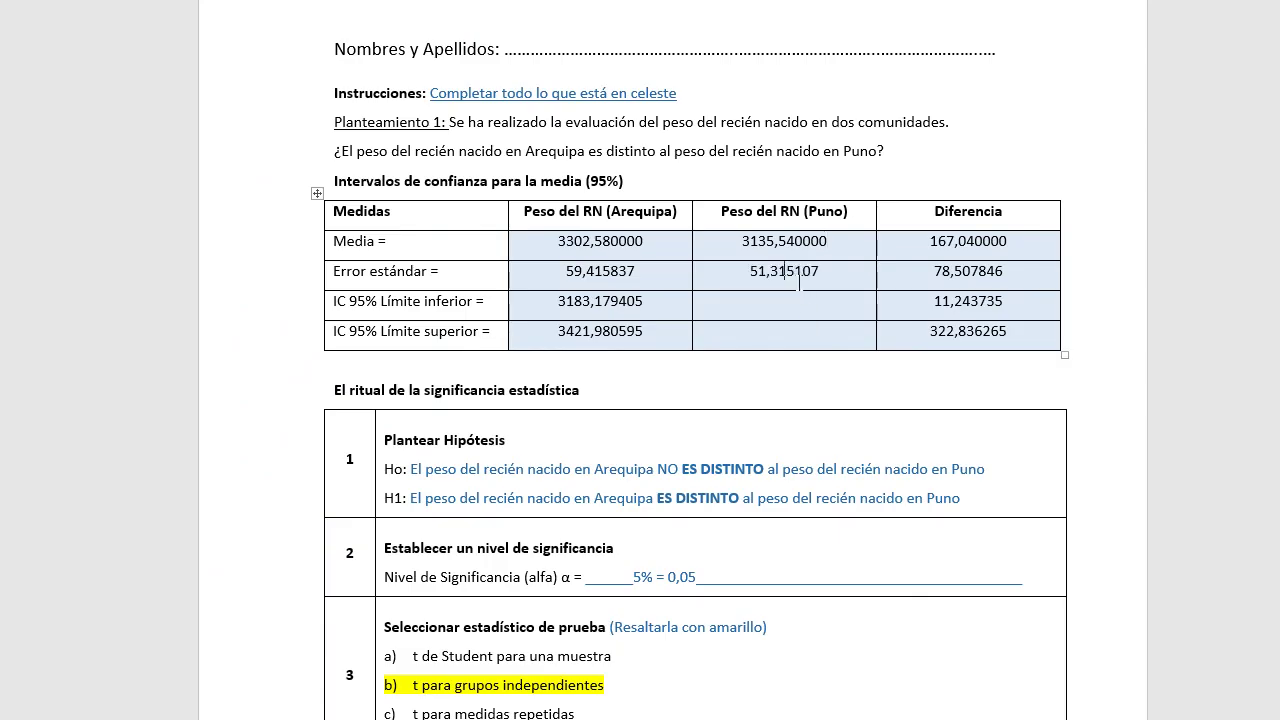
Step: Copy the lower 95% confidence limit for Puno, 3032,418432, into the IC 95% Límite inferior cell
{"action": "key", "text": "alt+Tab"}
{"action": "double_click", "coordinate": [736, 358]}
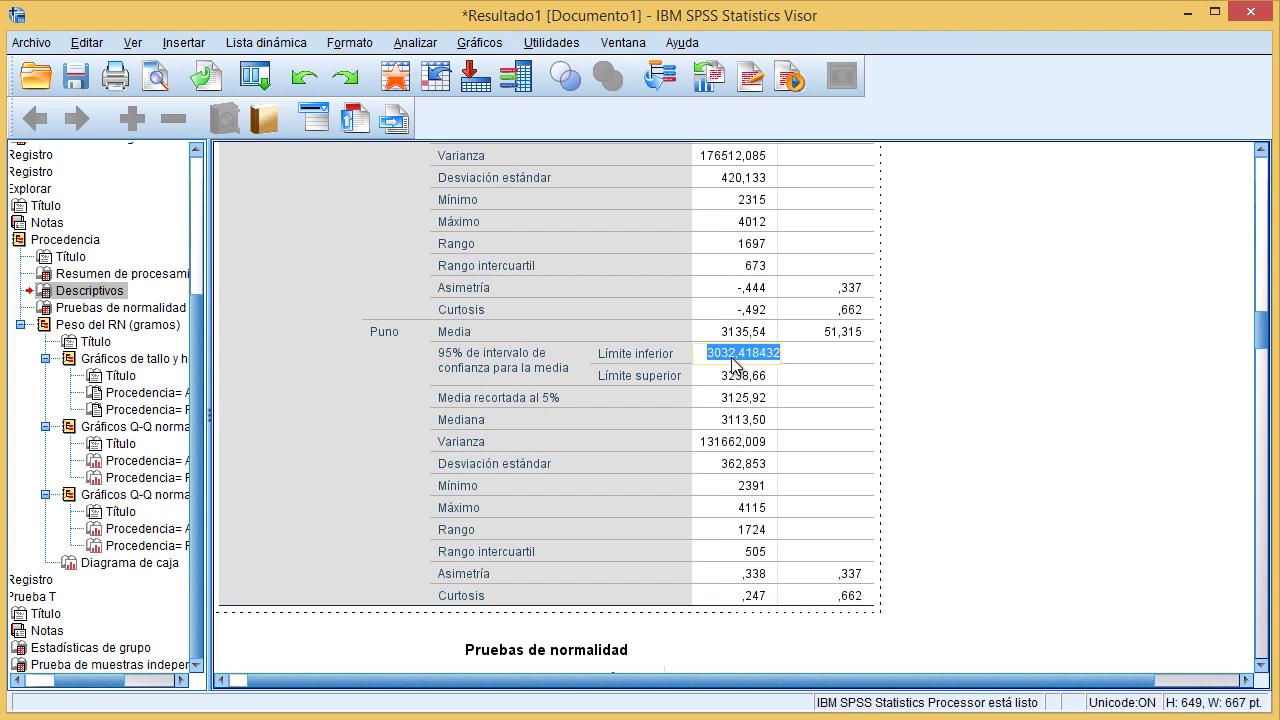
{"action": "key", "text": "alt+Tab"}
{"action": "left_click", "coordinate": [935, 300]}
{"action": "key", "text": "ctrl+v"}
Step: Copy the upper 95% confidence limit for Puno, 3238,661568, into the IC 95% Límite superior cell
{"action": "key", "text": "alt+Tab"}
{"action": "double_click", "coordinate": [735, 376]}
{"action": "key", "text": "ctrl+c"}
{"action": "key", "text": "alt+Tab"}
{"action": "left_click", "coordinate": [798, 336]}
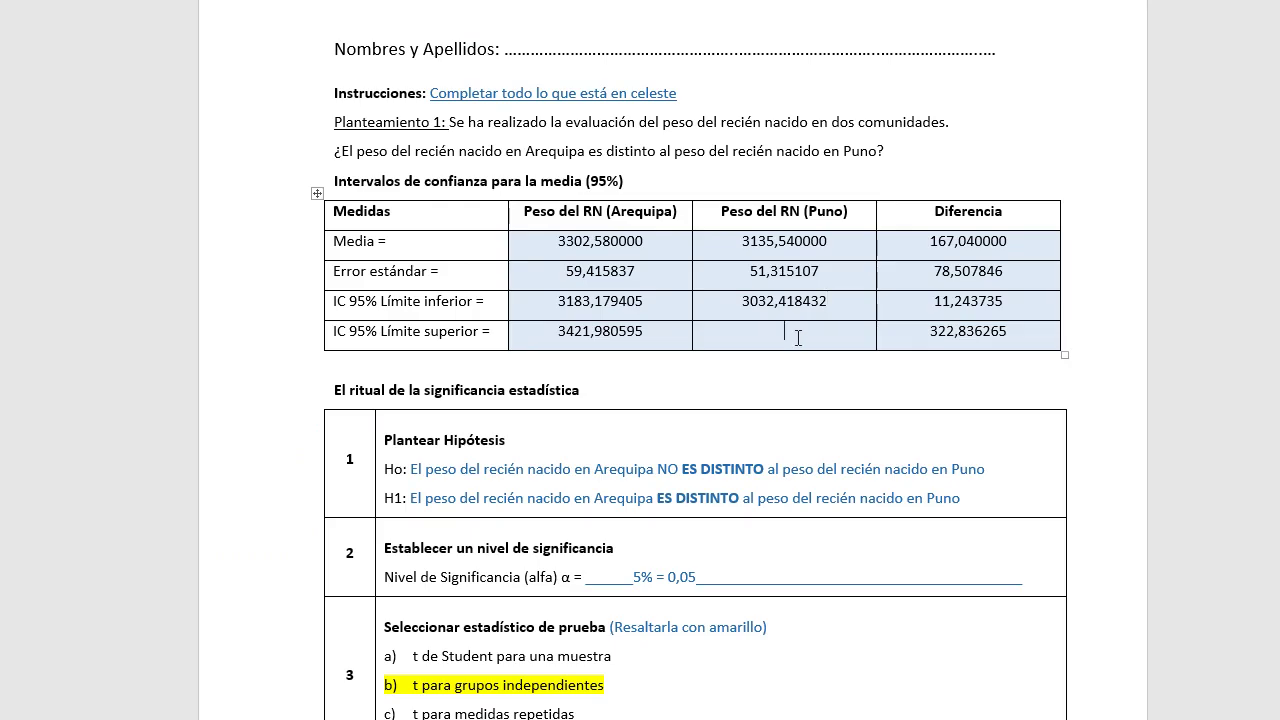
{"action": "key", "text": "ctrl+v"}
Step: Round the Arequipa column to whole numbers: mean 3303, standard error 59, and confidence limits 3183 and 3422
{"action": "double_click", "coordinate": [563, 255]}
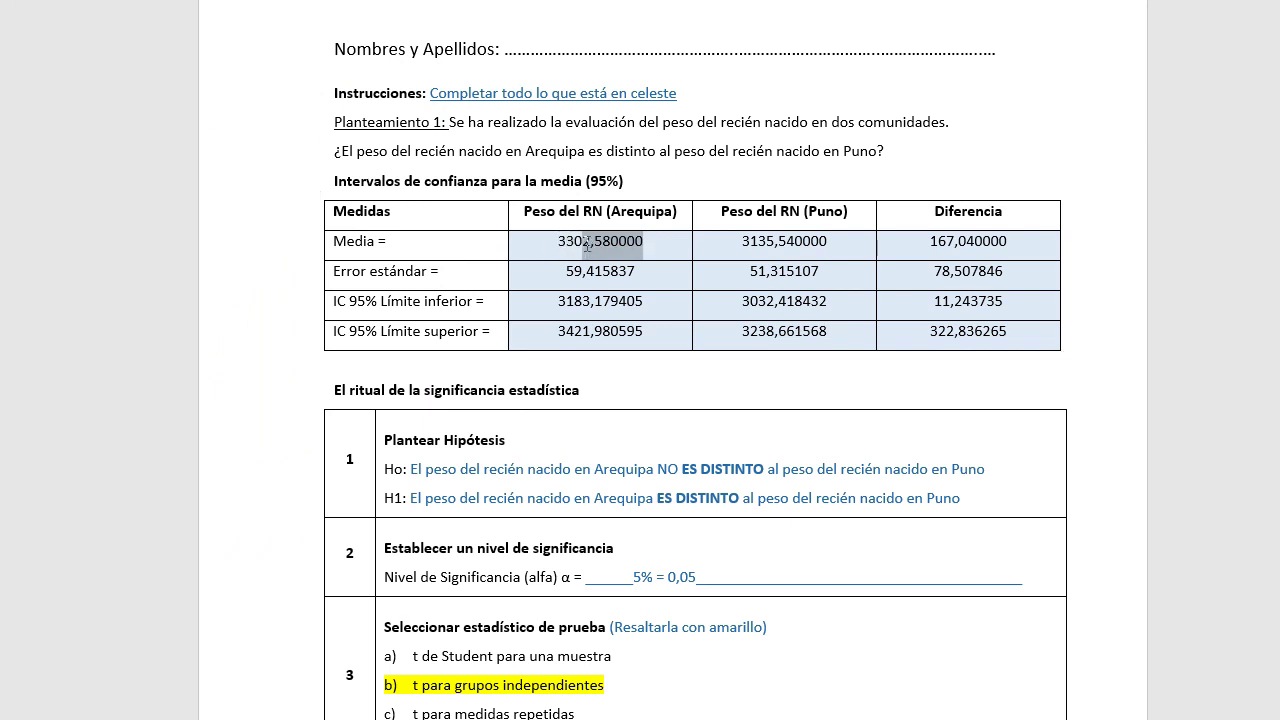
{"action": "type", "text": "3303"}
{"action": "left_click_drag", "start_coordinate": [652, 274], "coordinate": [589, 268]}
{"action": "key", "text": "BackSpace"}
{"action": "key", "text": "BackSpace"}
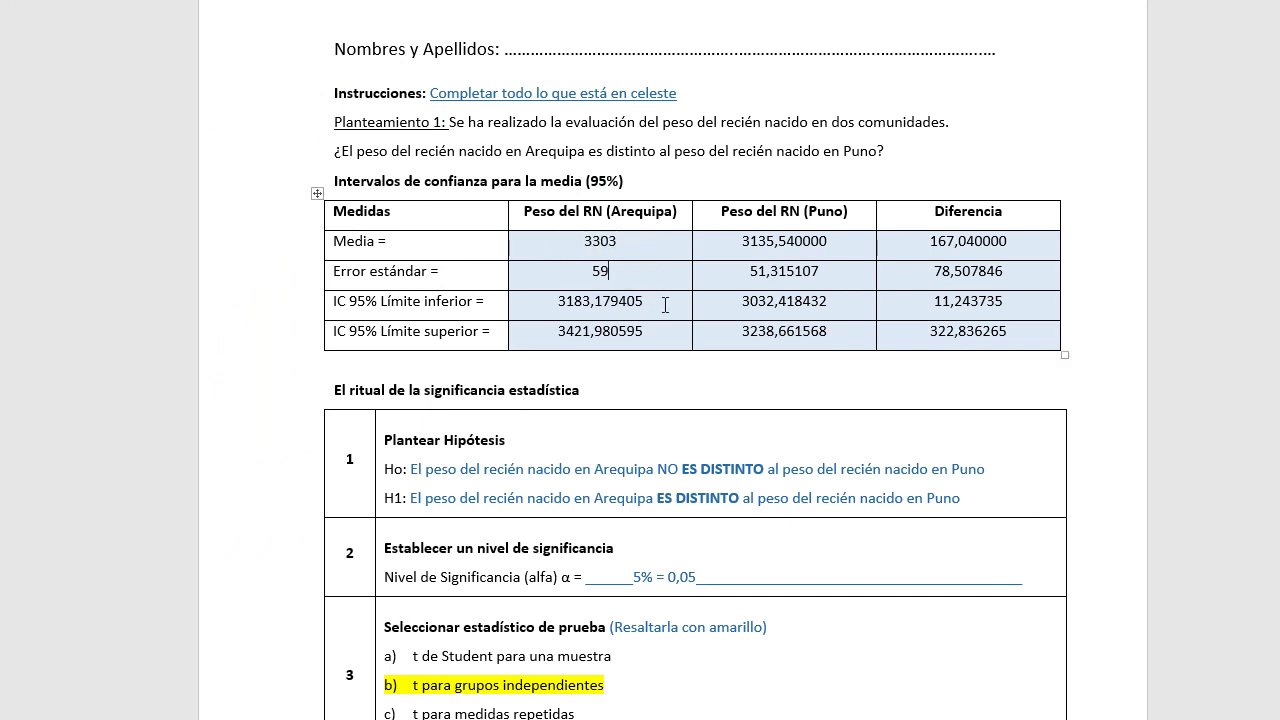
{"action": "left_click_drag", "start_coordinate": [643, 304], "coordinate": [582, 335]}
{"action": "key", "text": "BackSpace"}
{"action": "key", "text": "BackSpace"}
{"action": "type", "text": "2"}
Step: Round the Puno column to 3136, 51, 3032 and 3239, and the Diferencia column to 167, 79, 11 and 323
{"action": "left_click_drag", "start_coordinate": [828, 246], "coordinate": [770, 275]}
{"action": "key", "text": "BackSpace"}
{"action": "key", "text": "BackSpace"}
{"action": "type", "text": "6"}
{"action": "key", "text": "BackSpace"}
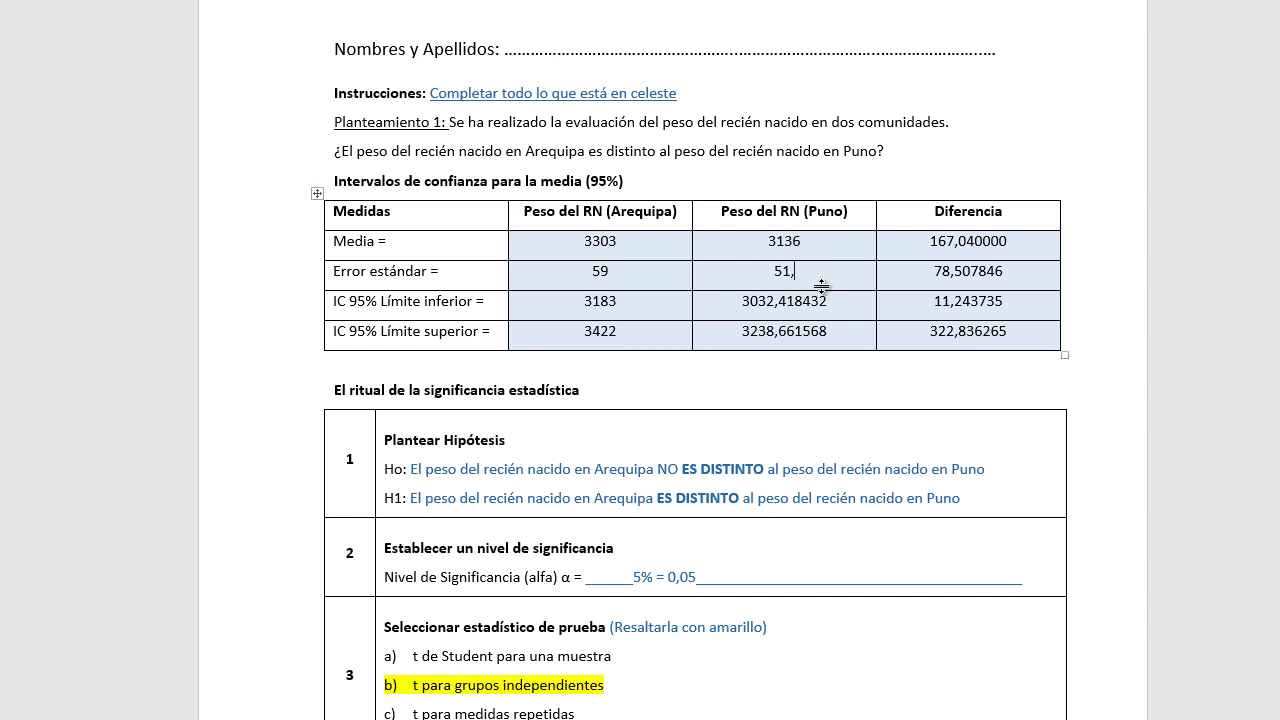
{"action": "left_click_drag", "start_coordinate": [830, 302], "coordinate": [772, 337]}
{"action": "key", "text": "BackSpace"}
{"action": "key", "text": "BackSpace"}
{"action": "key", "text": "BackSpace"}
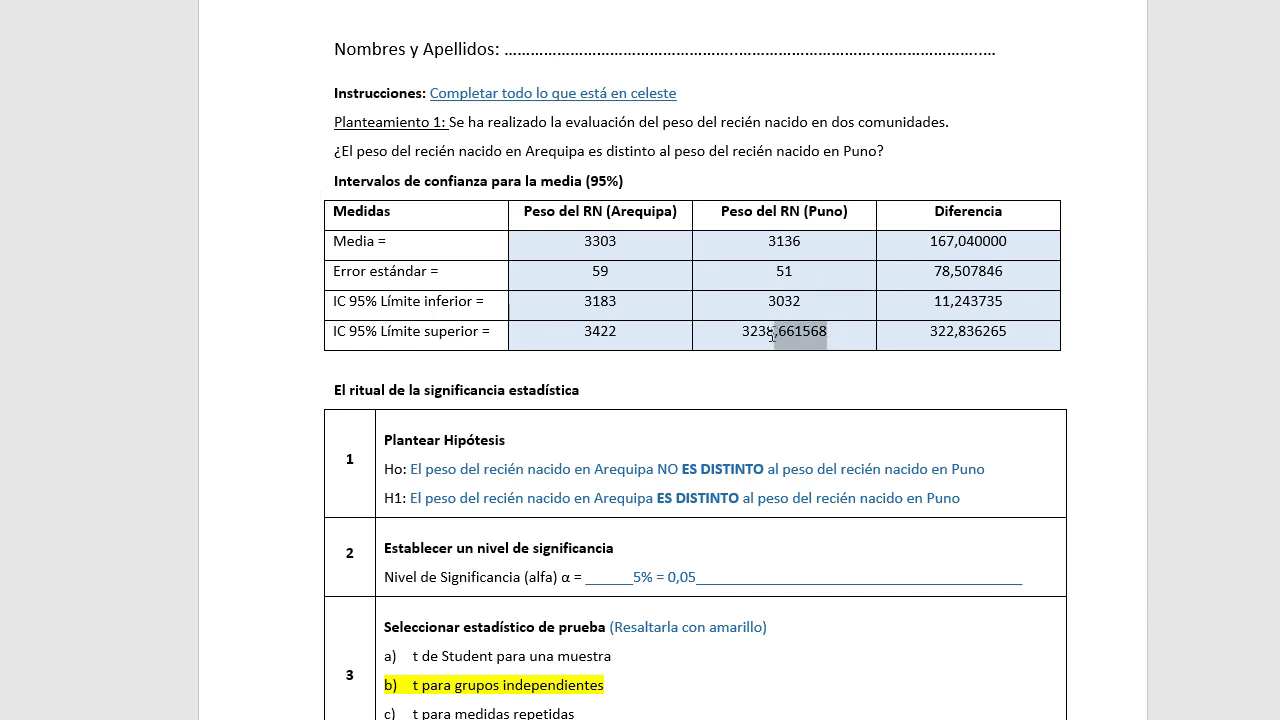
{"action": "type", "text": "9"}
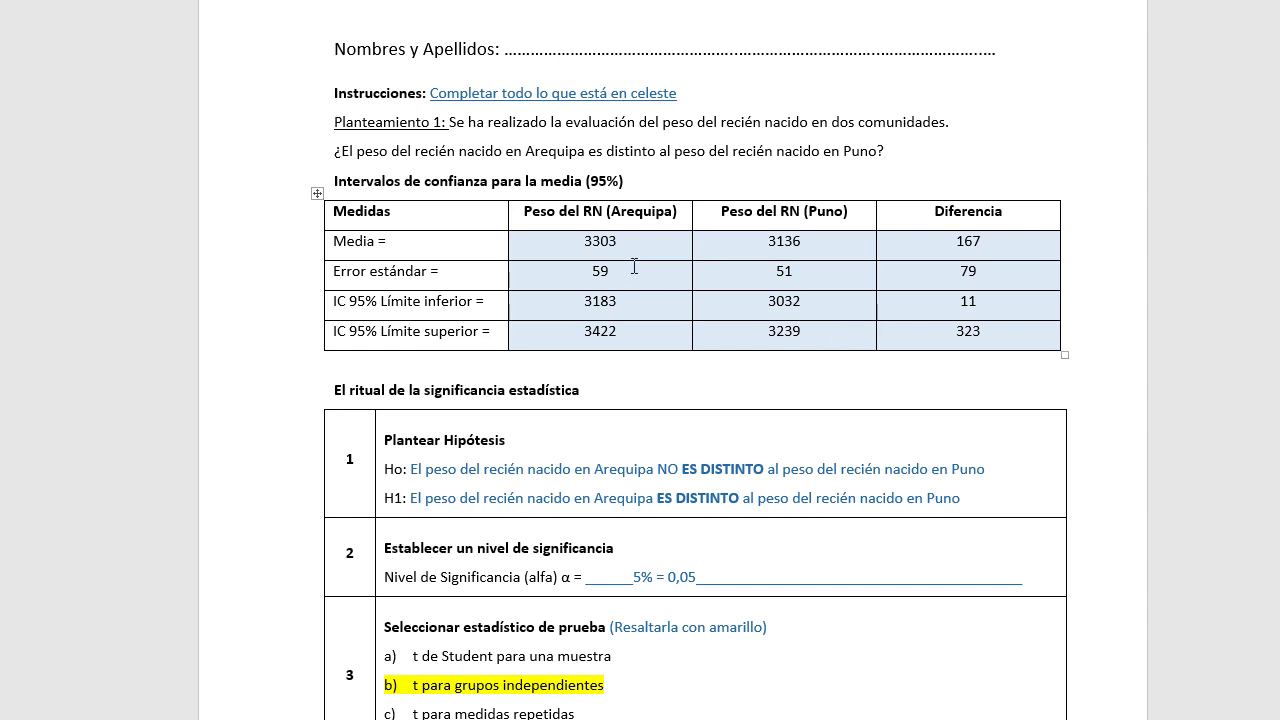
Step: Compare each community's mean with the other's 95% confidence interval, and compare the standard errors and means of Arequipa and Puno
{"action": "left_click_drag", "start_coordinate": [581, 242], "coordinate": [621, 242]}
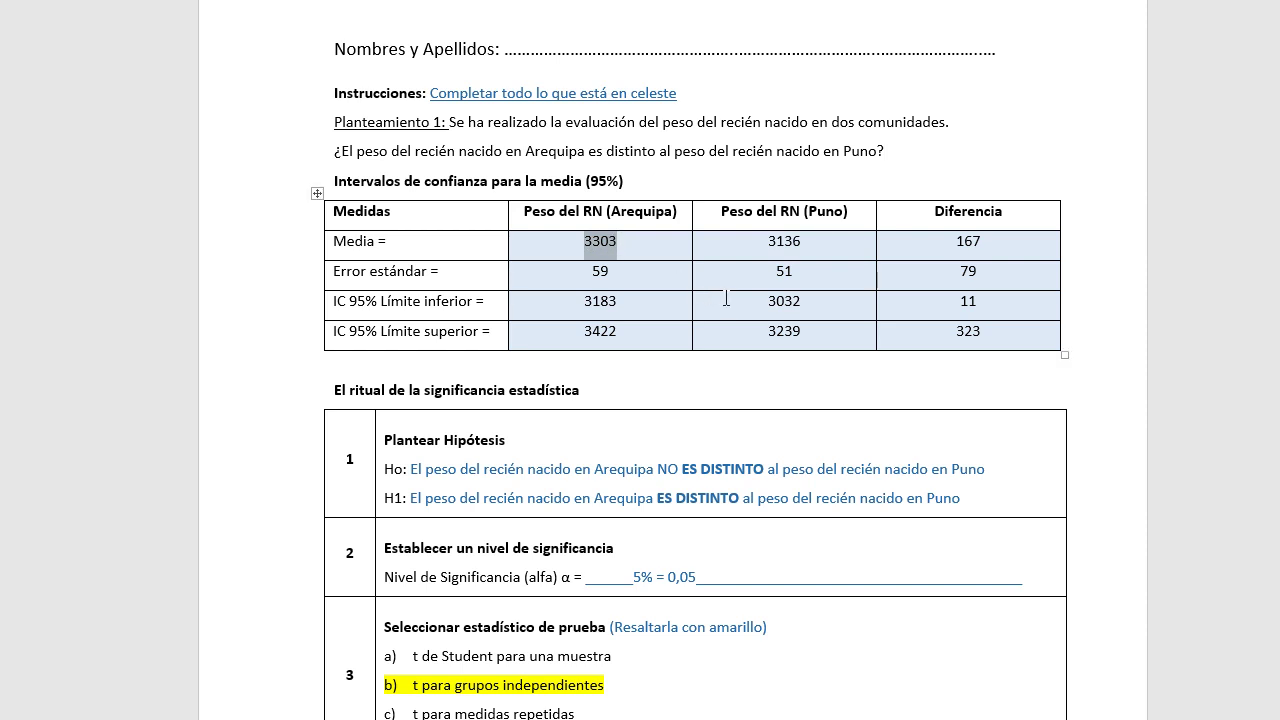
{"action": "left_click_drag", "start_coordinate": [768, 302], "coordinate": [781, 322]}
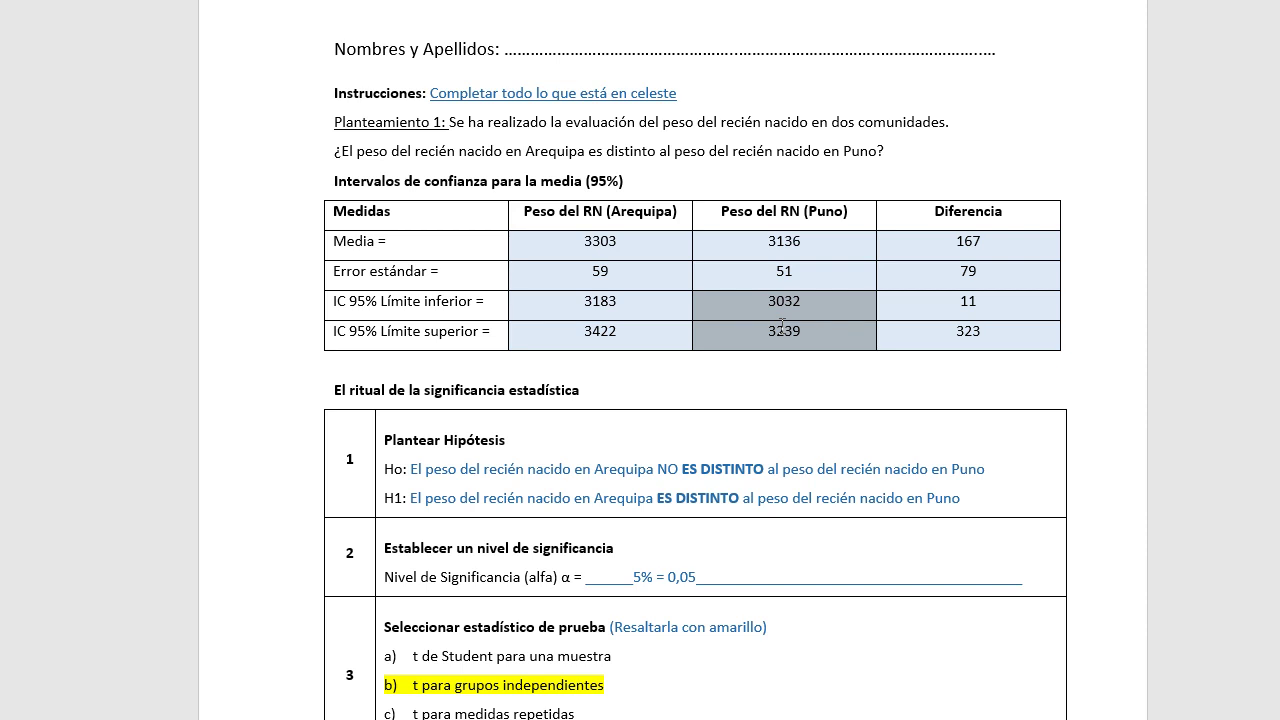
{"action": "left_click_drag", "start_coordinate": [781, 322], "coordinate": [780, 325]}
{"action": "left_click_drag", "start_coordinate": [582, 247], "coordinate": [618, 245]}
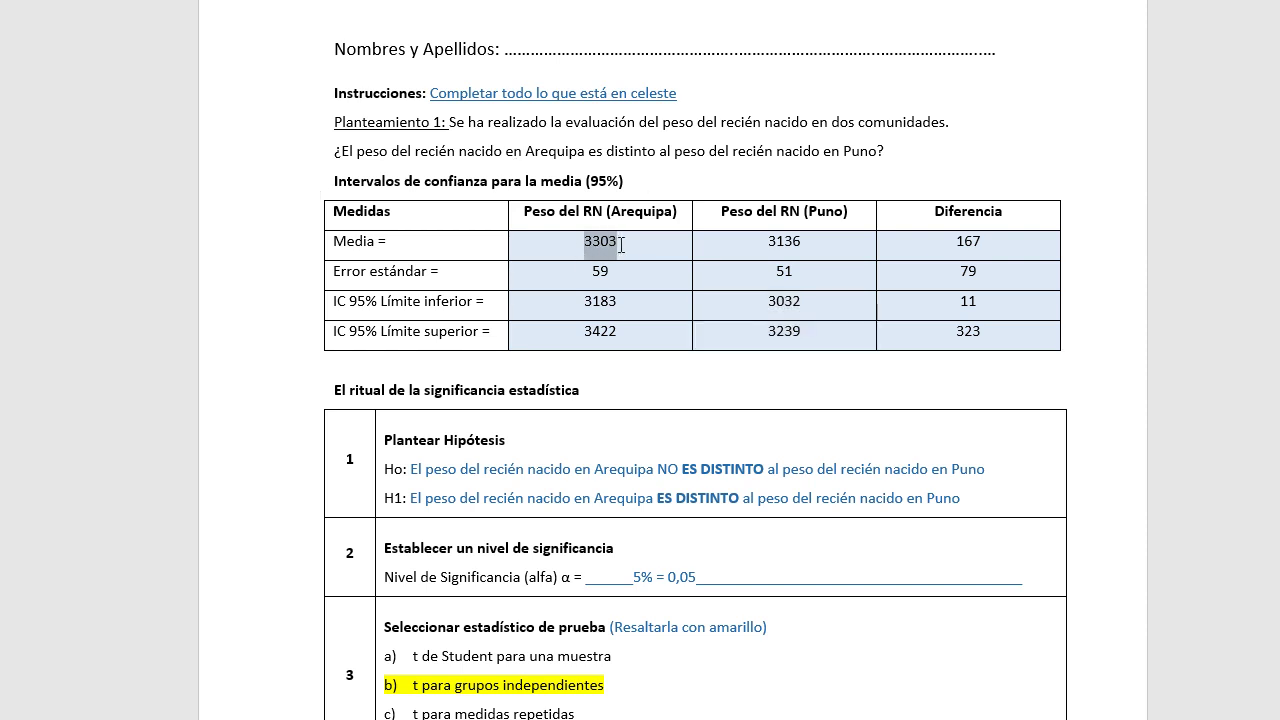
{"action": "left_click_drag", "start_coordinate": [761, 305], "coordinate": [768, 332]}
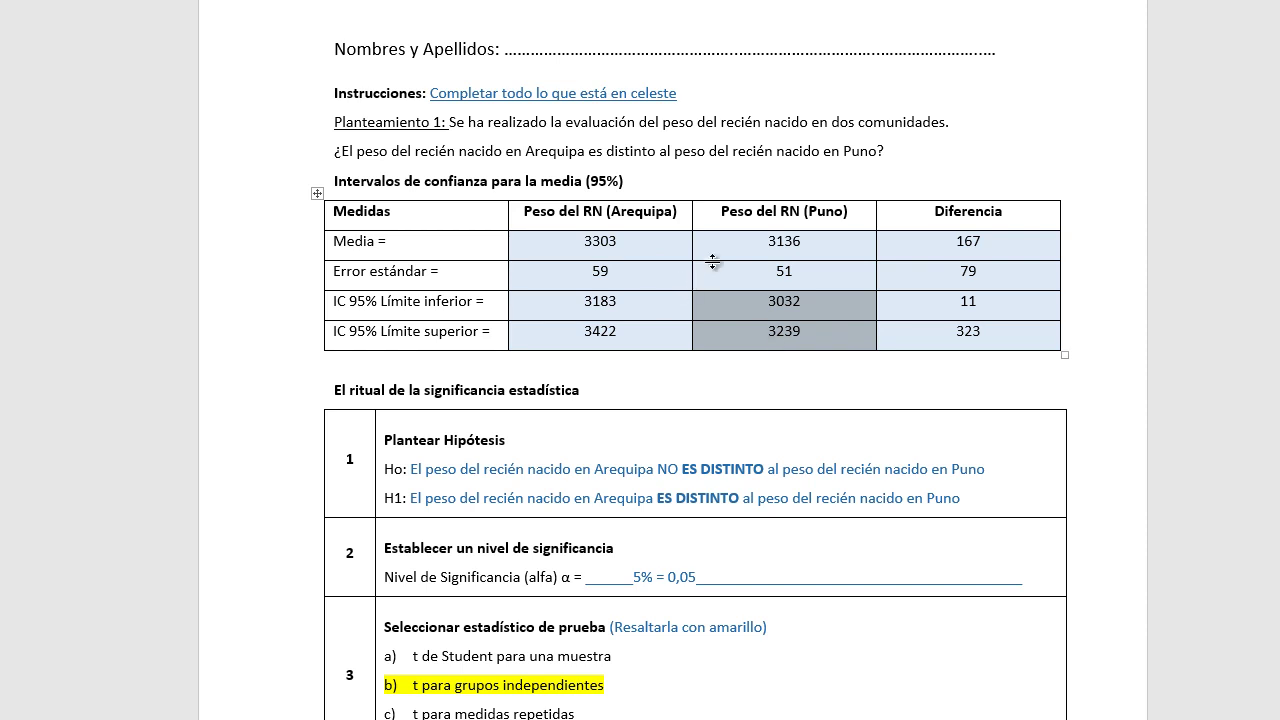
{"action": "left_click_drag", "start_coordinate": [766, 241], "coordinate": [810, 242]}
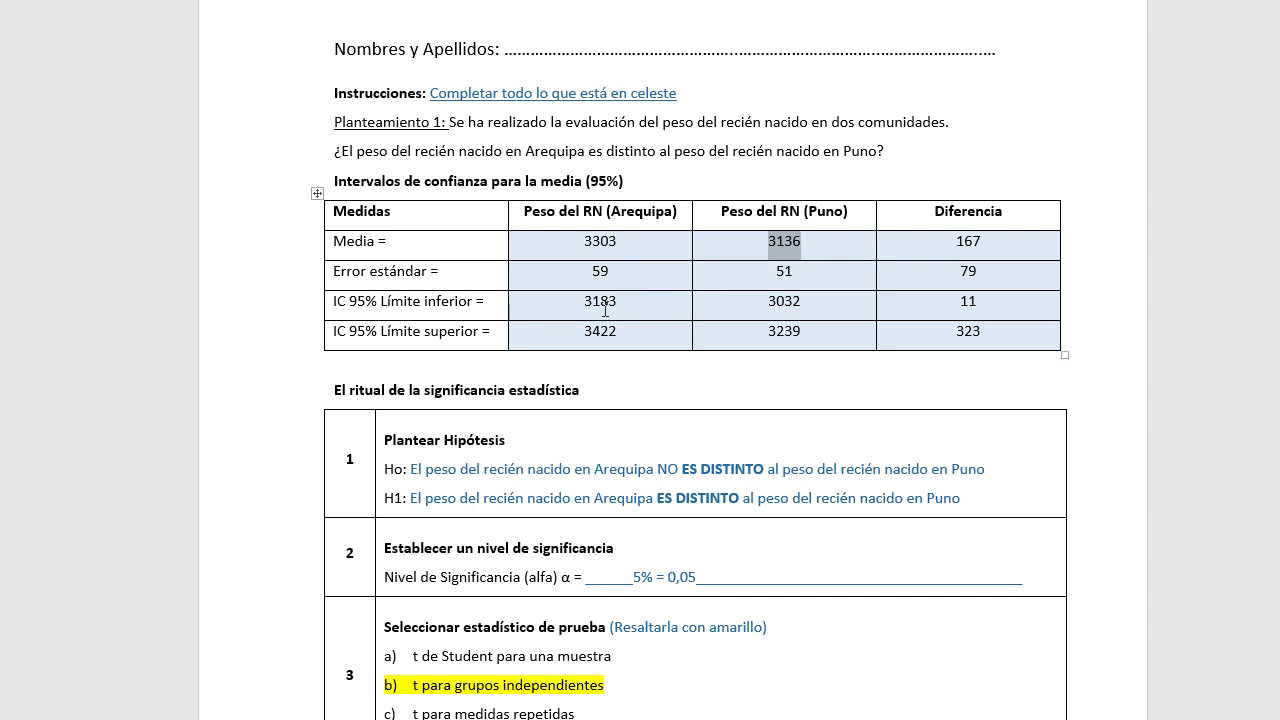
{"action": "left_click_drag", "start_coordinate": [605, 311], "coordinate": [608, 322]}
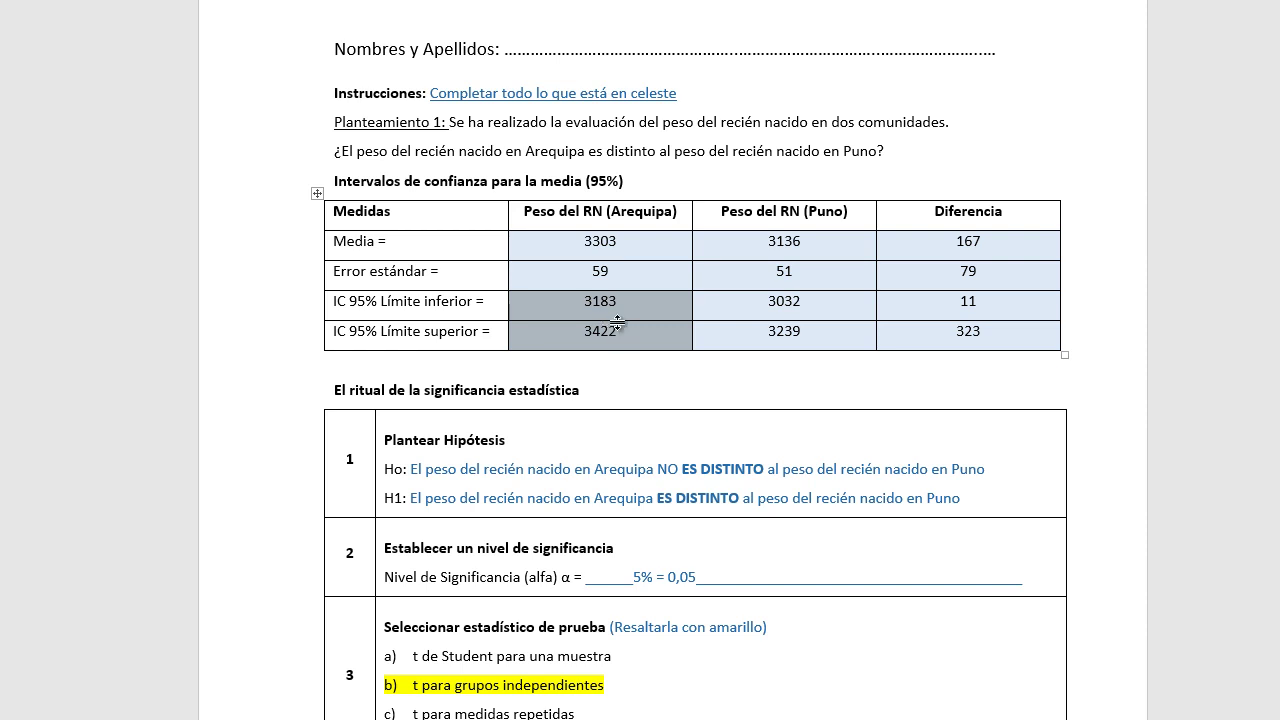
{"action": "left_click_drag", "start_coordinate": [613, 270], "coordinate": [745, 280]}
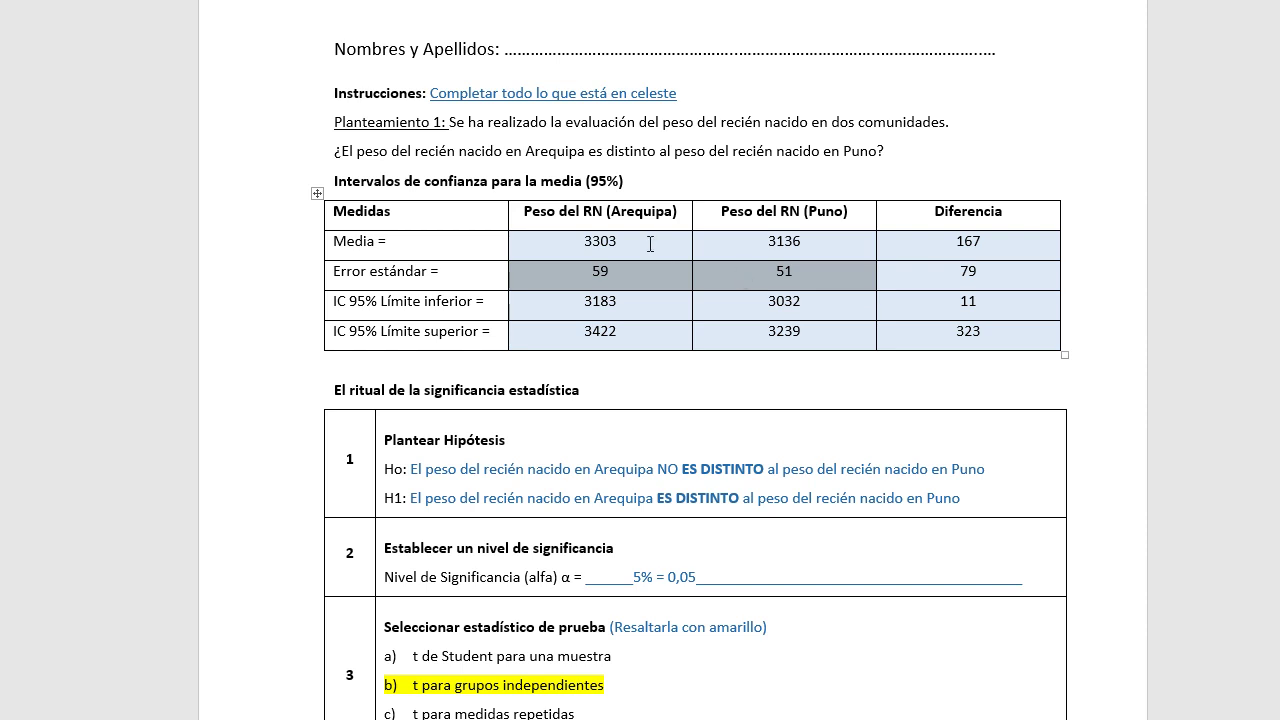
{"action": "left_click_drag", "start_coordinate": [650, 243], "coordinate": [714, 248]}
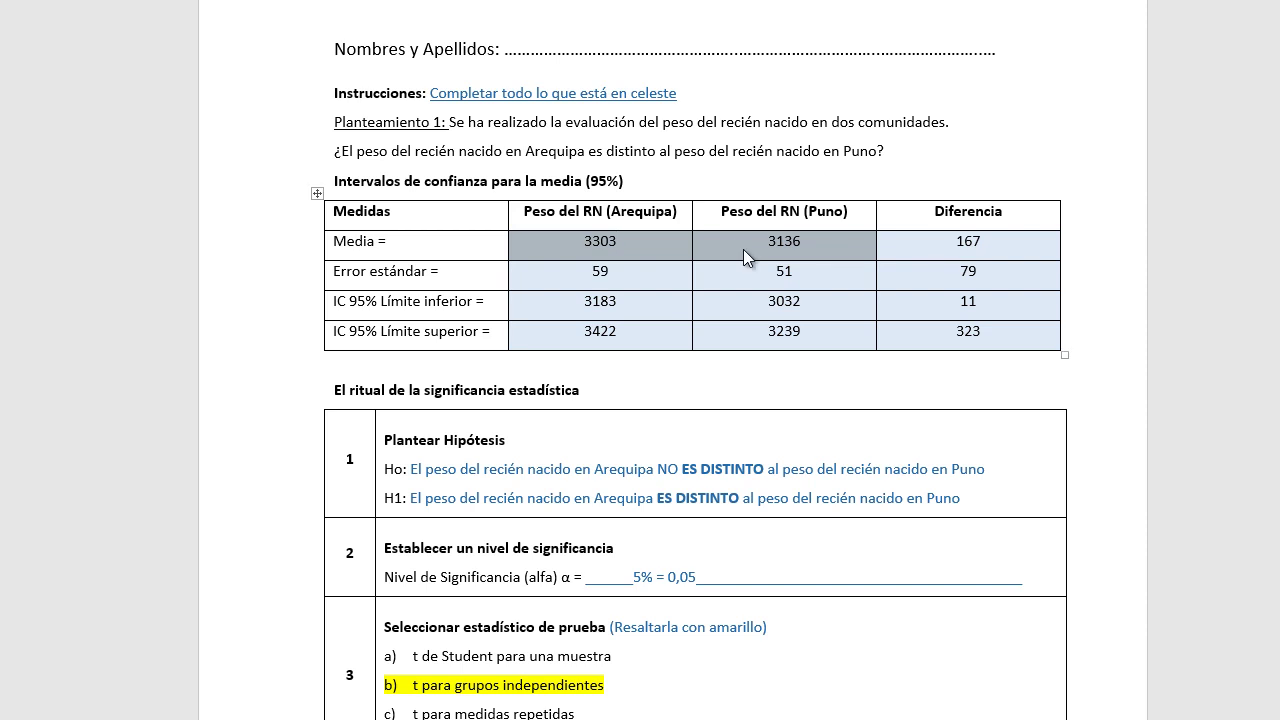
Step: Examine the Diferencia column's mean and 95% confidence limits, and review the Arequipa and Puno columns beside it
{"action": "left_click_drag", "start_coordinate": [903, 210], "coordinate": [955, 337]}
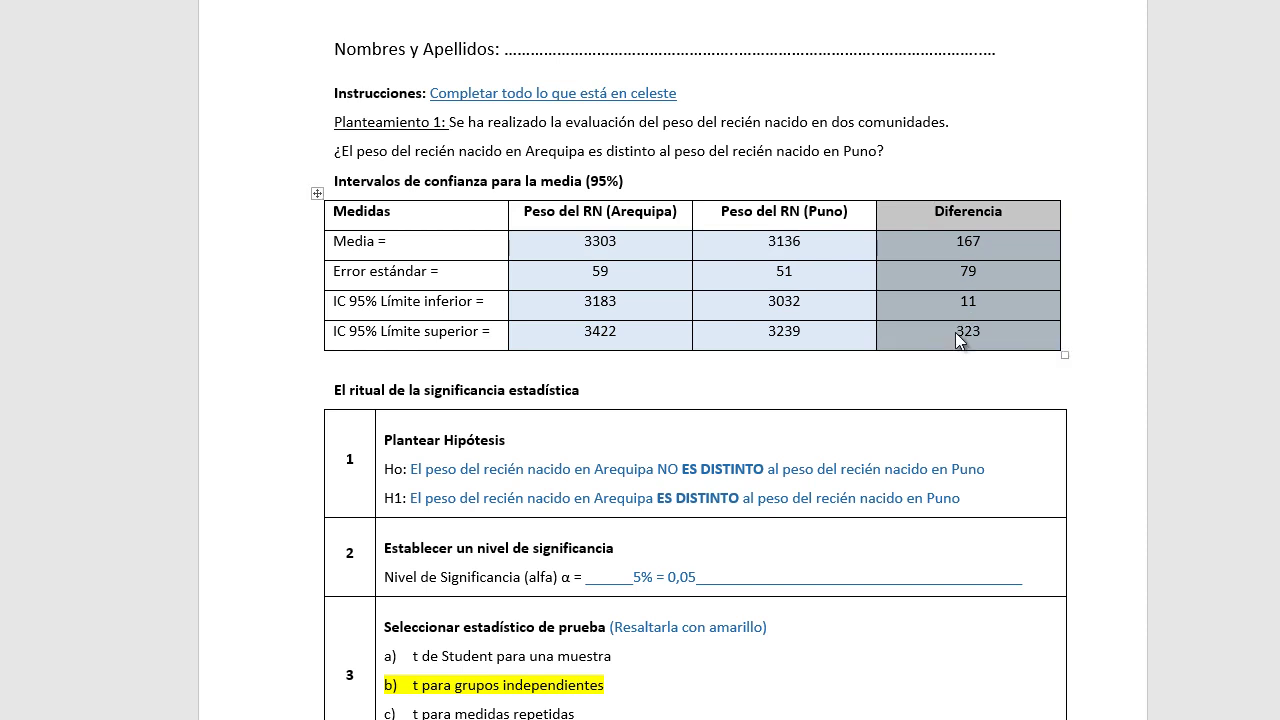
{"action": "left_click", "coordinate": [962, 242]}
{"action": "left_click_drag", "start_coordinate": [963, 241], "coordinate": [987, 244]}
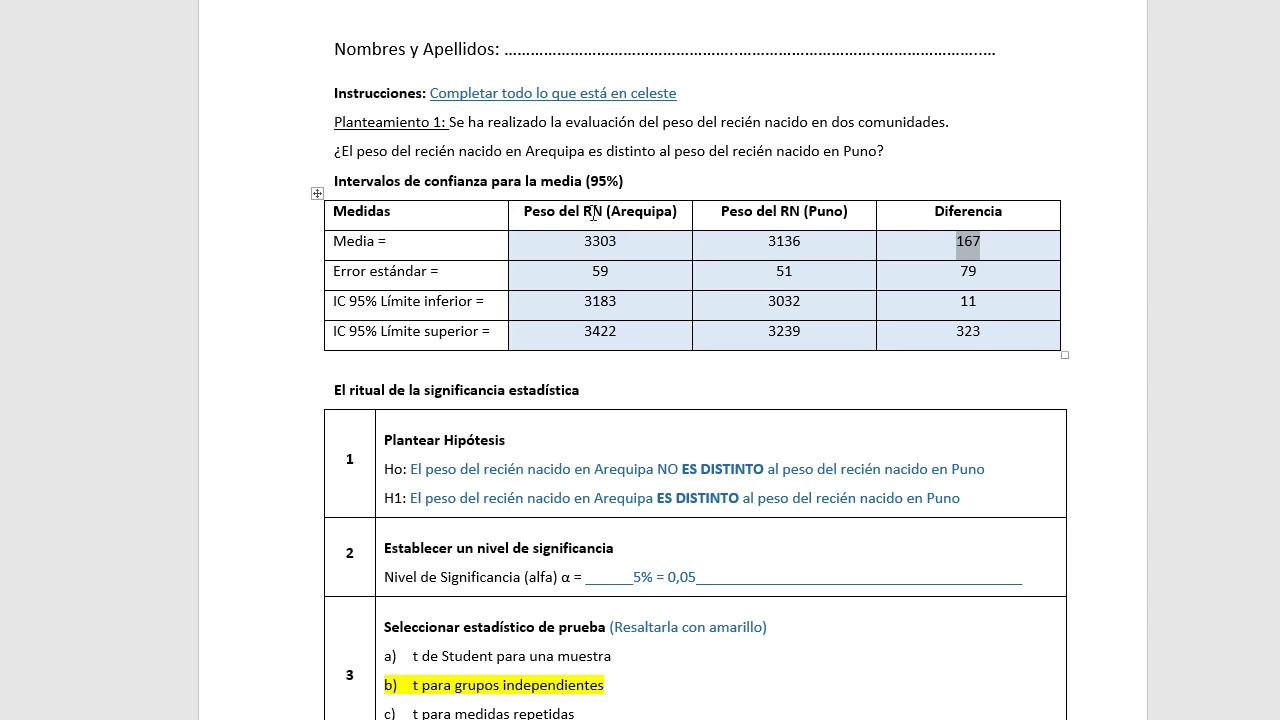
{"action": "left_click", "coordinate": [594, 212]}
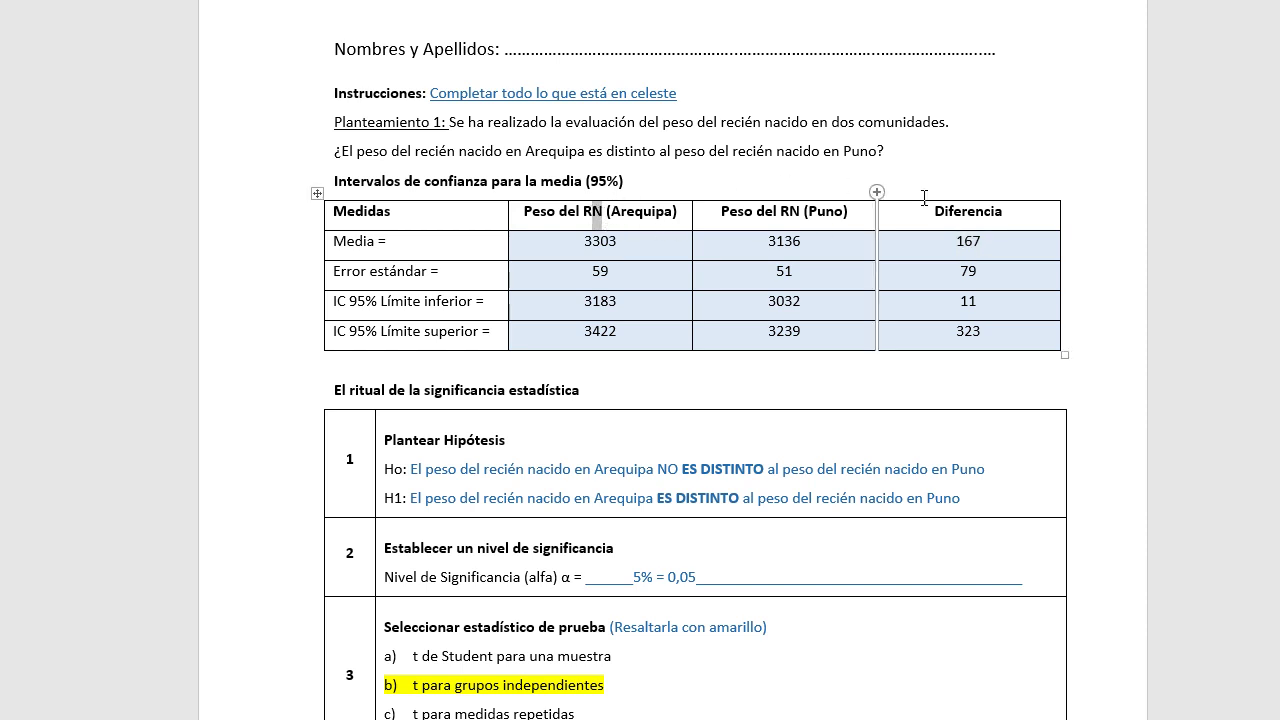
{"action": "left_click_drag", "start_coordinate": [970, 306], "coordinate": [977, 324]}
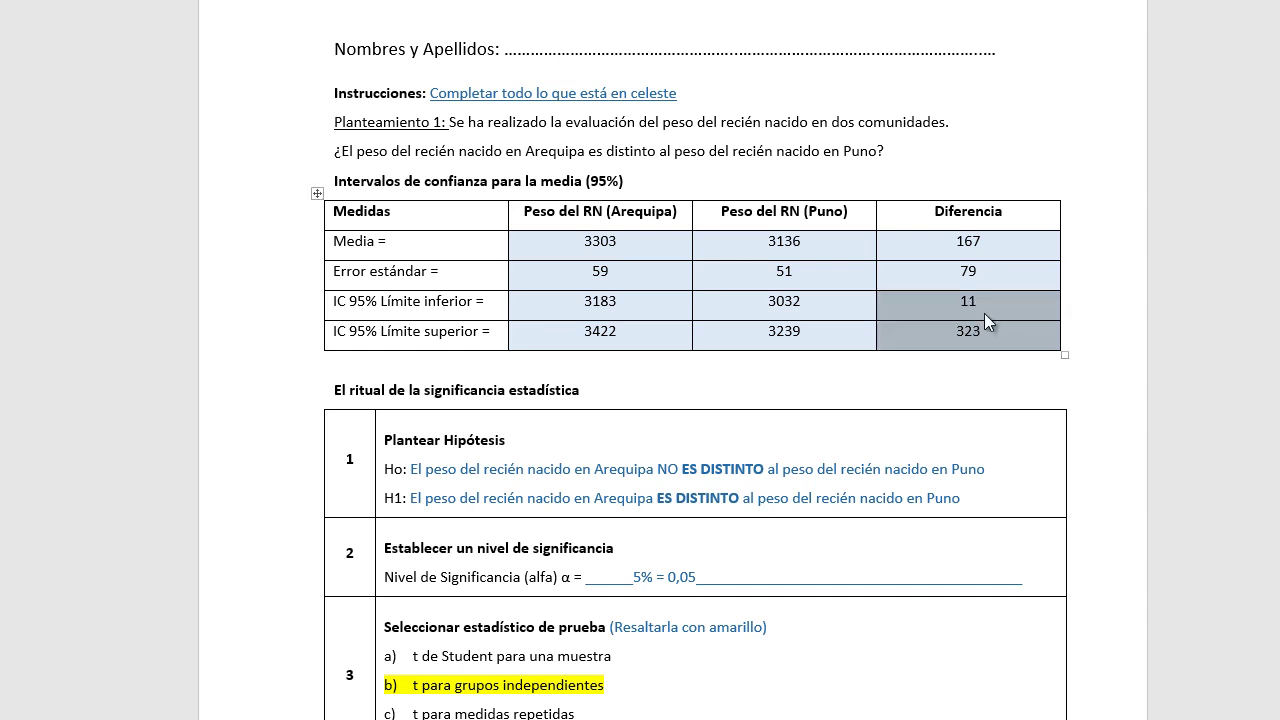
{"action": "left_click_drag", "start_coordinate": [986, 313], "coordinate": [994, 338]}
{"action": "left_click", "coordinate": [888, 378]}
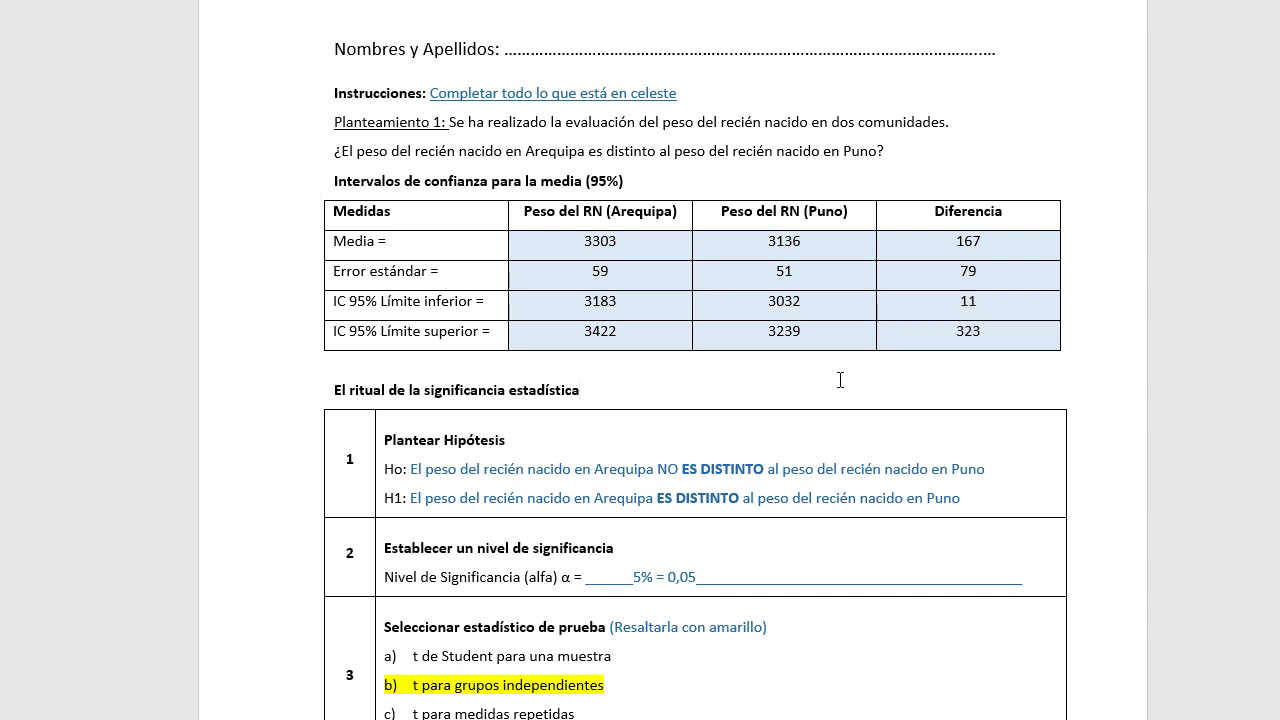
{"action": "left_click_drag", "start_coordinate": [624, 216], "coordinate": [635, 340]}
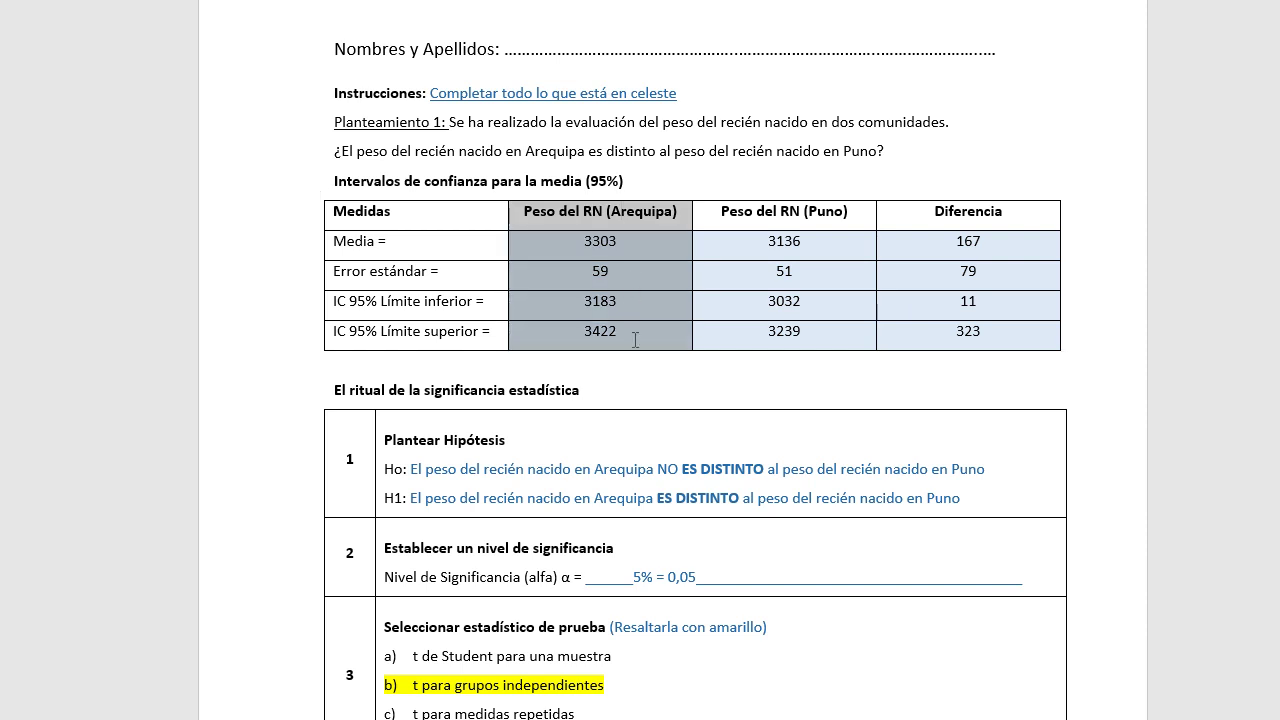
{"action": "left_click_drag", "start_coordinate": [650, 224], "coordinate": [781, 338]}
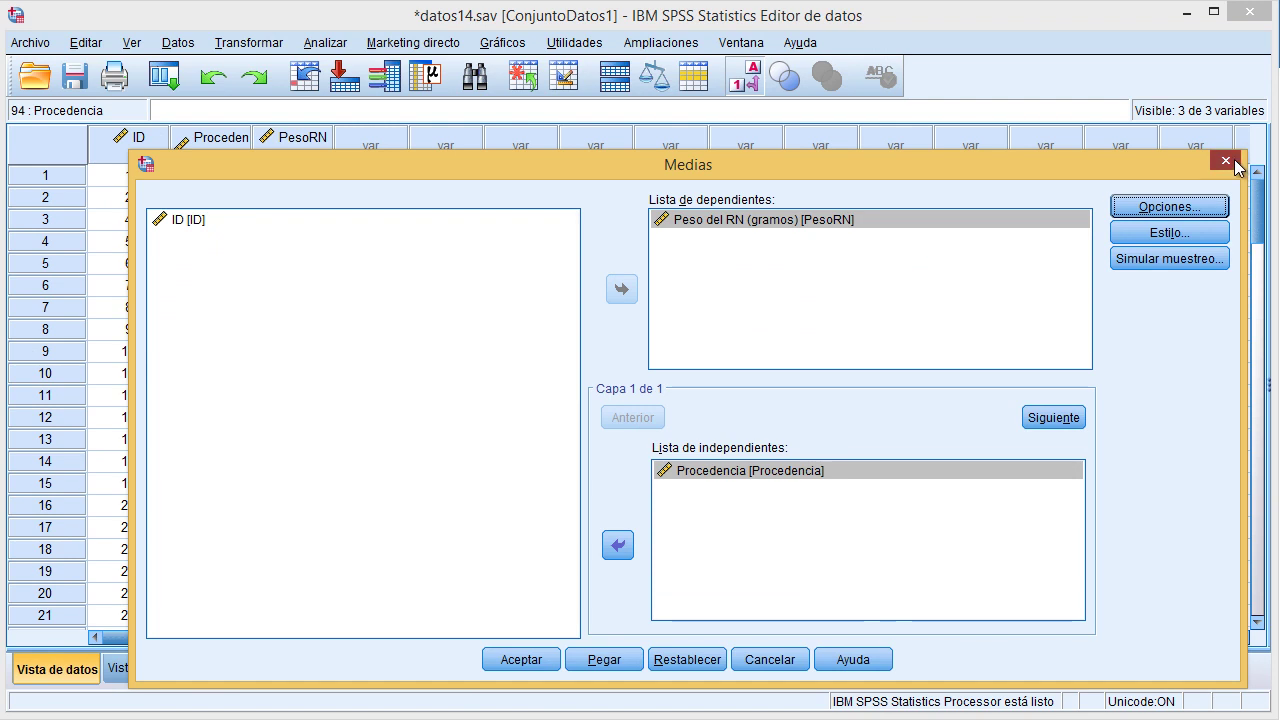
Step: Dismiss the Medias dialog in the SPSS data editor, open the legacy nonparametric test for two independent samples, and widen its dialog
{"action": "left_click", "coordinate": [1226, 161]}
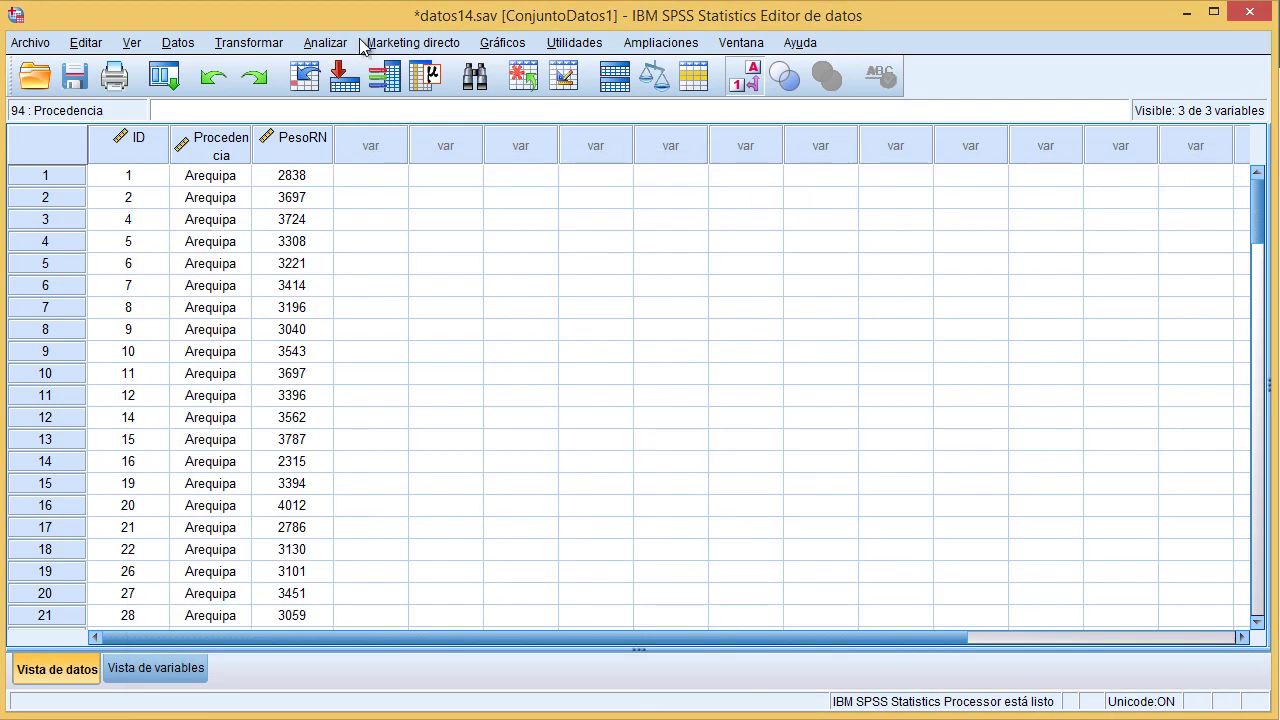
{"action": "left_click", "coordinate": [324, 44]}
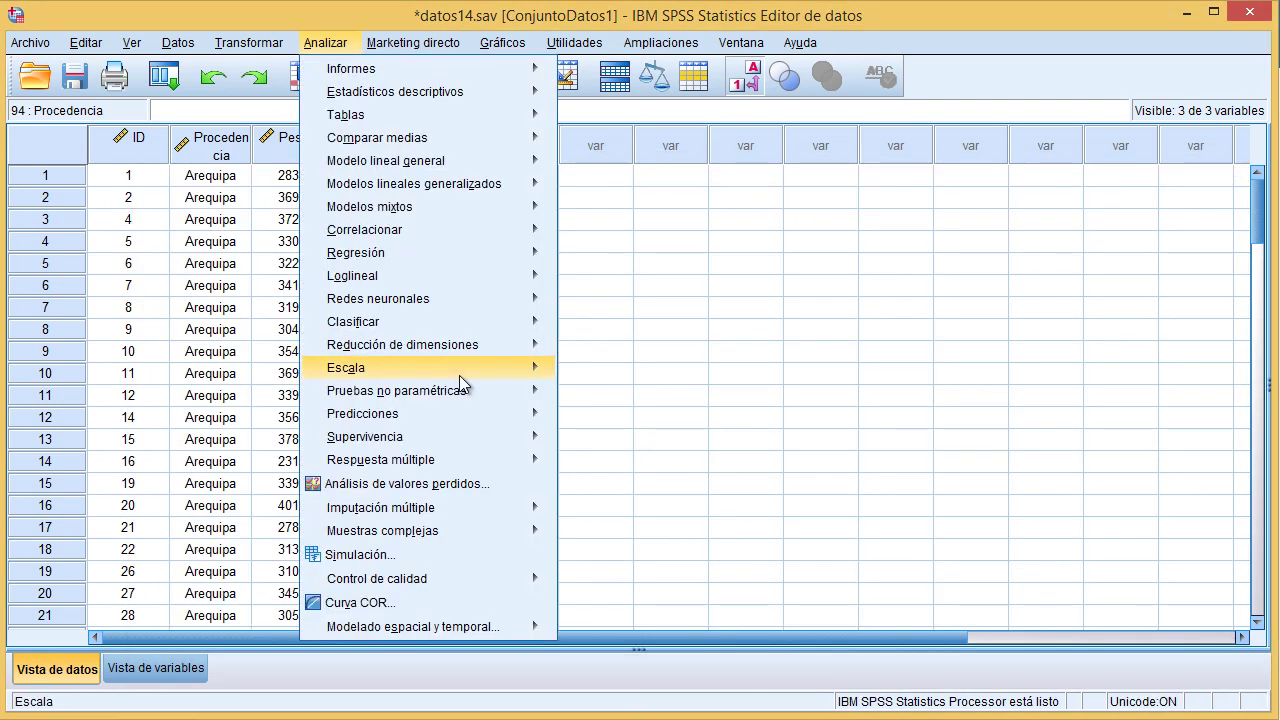
{"action": "mouse_move", "coordinate": [498, 390]}
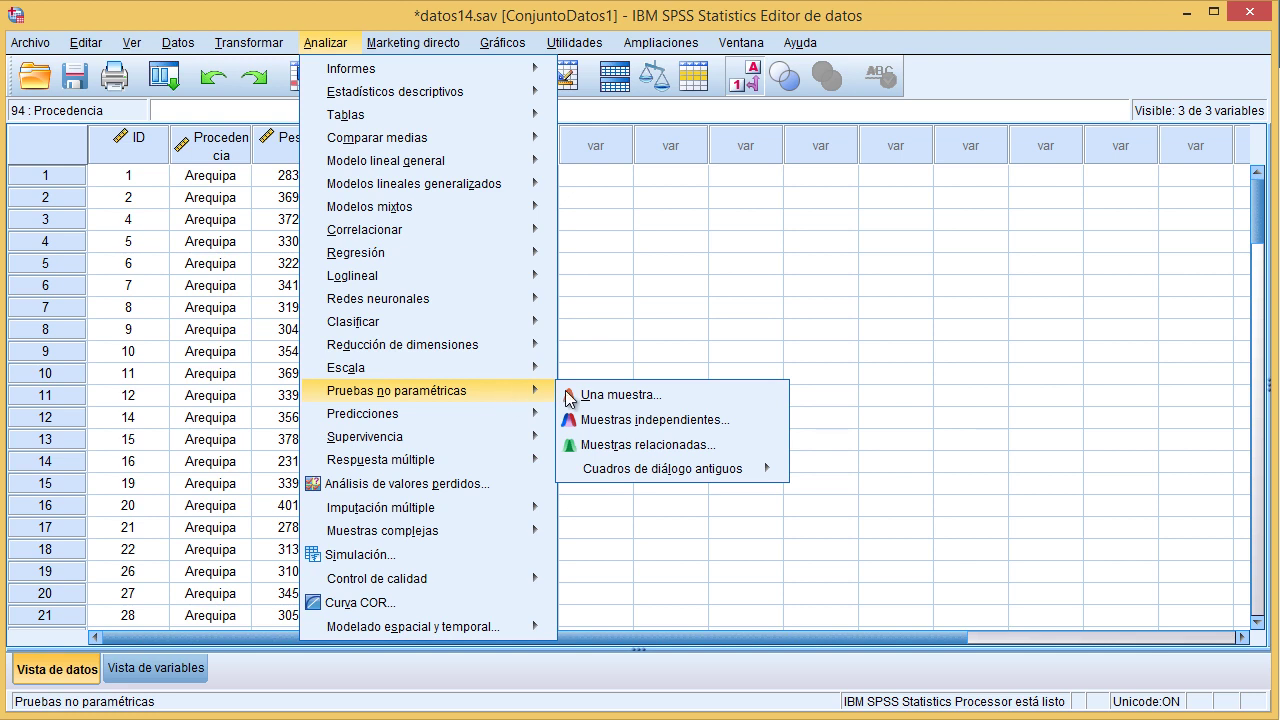
{"action": "mouse_move", "coordinate": [760, 470]}
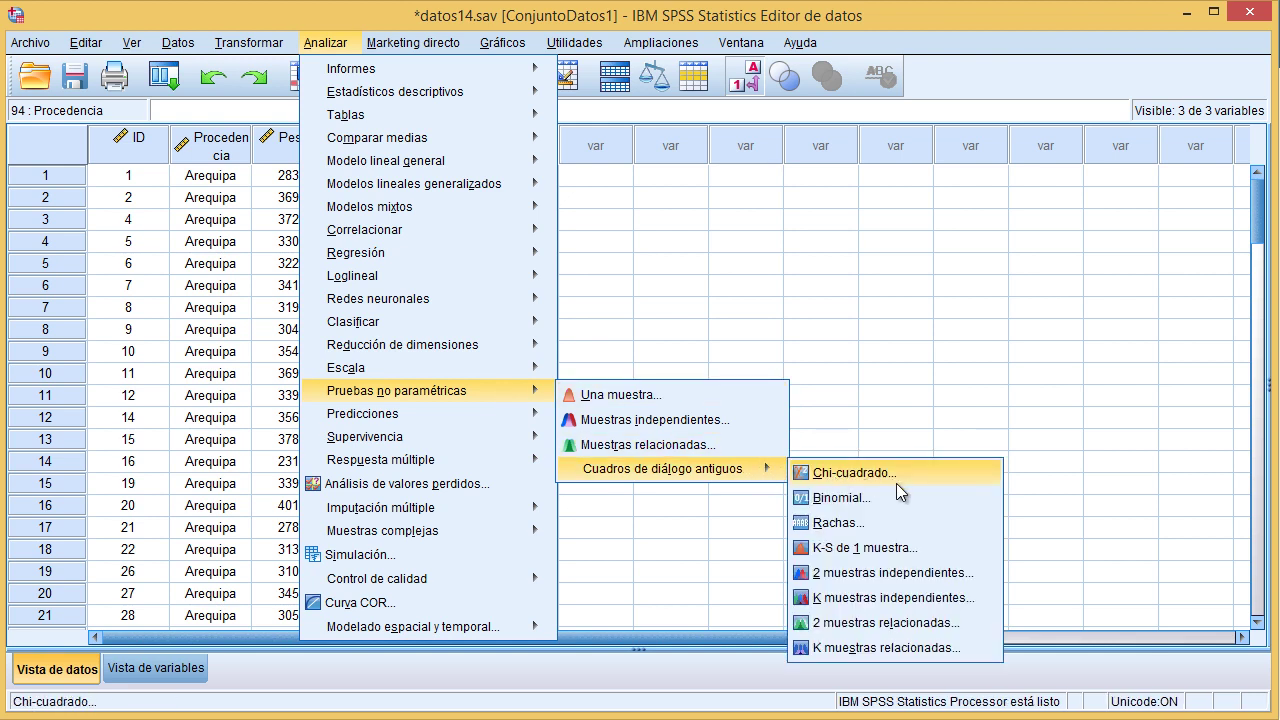
{"action": "left_click", "coordinate": [916, 570]}
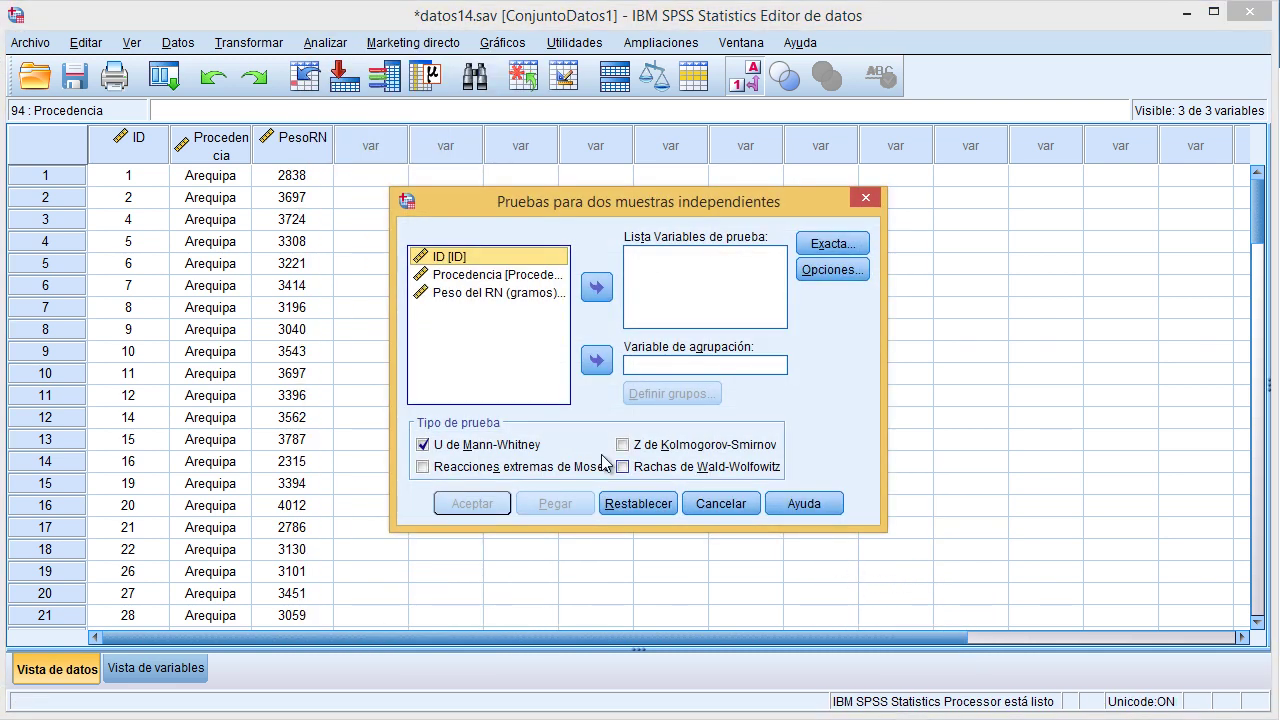
{"action": "left_click_drag", "start_coordinate": [393, 370], "coordinate": [267, 370]}
{"action": "left_click_drag", "start_coordinate": [491, 215], "coordinate": [632, 215]}
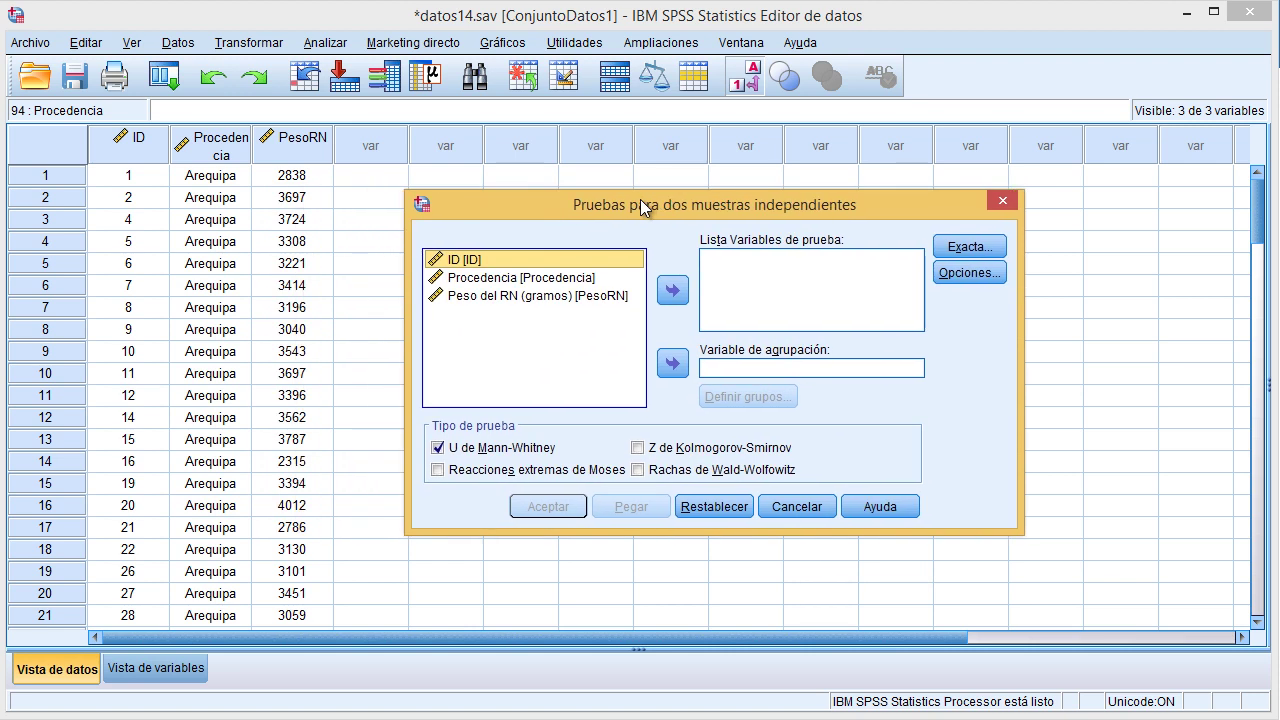
Step: Assign Peso del RN (gramos) as the test variable and Procedencia as the grouping variable
{"action": "left_click", "coordinate": [560, 295]}
{"action": "left_click", "coordinate": [675, 291]}
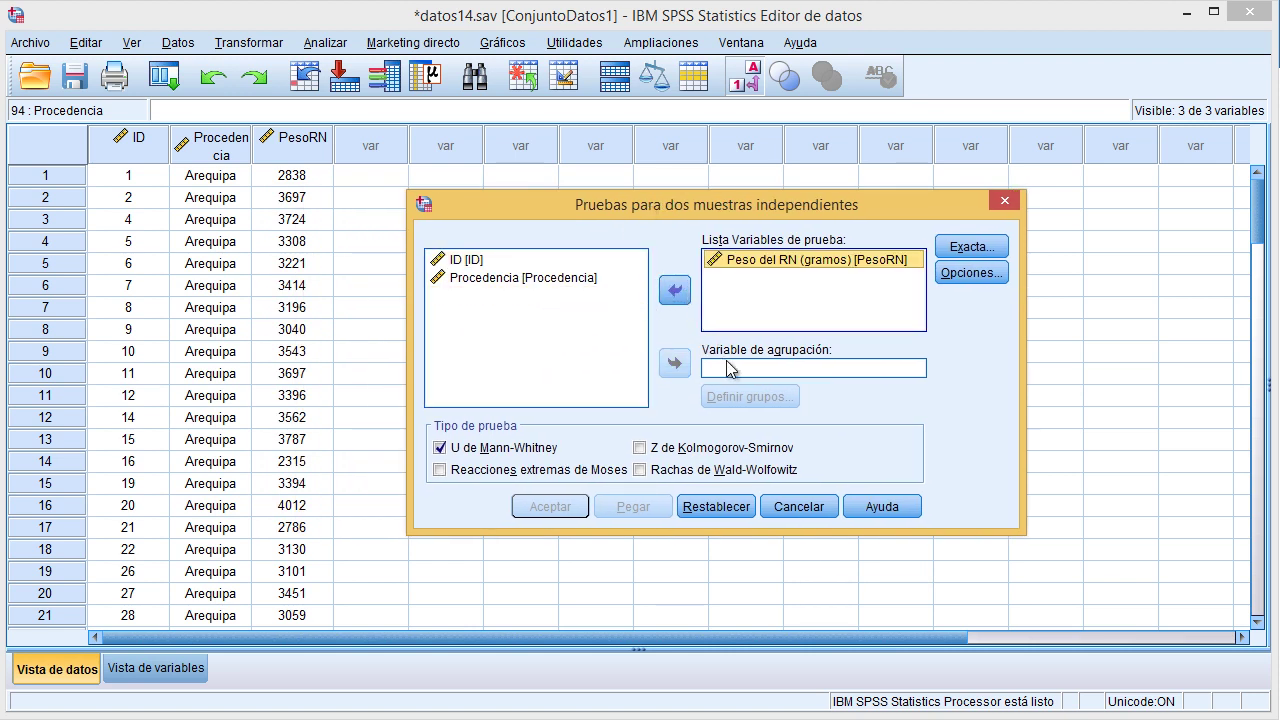
{"action": "left_click", "coordinate": [558, 280]}
{"action": "left_click", "coordinate": [676, 364]}
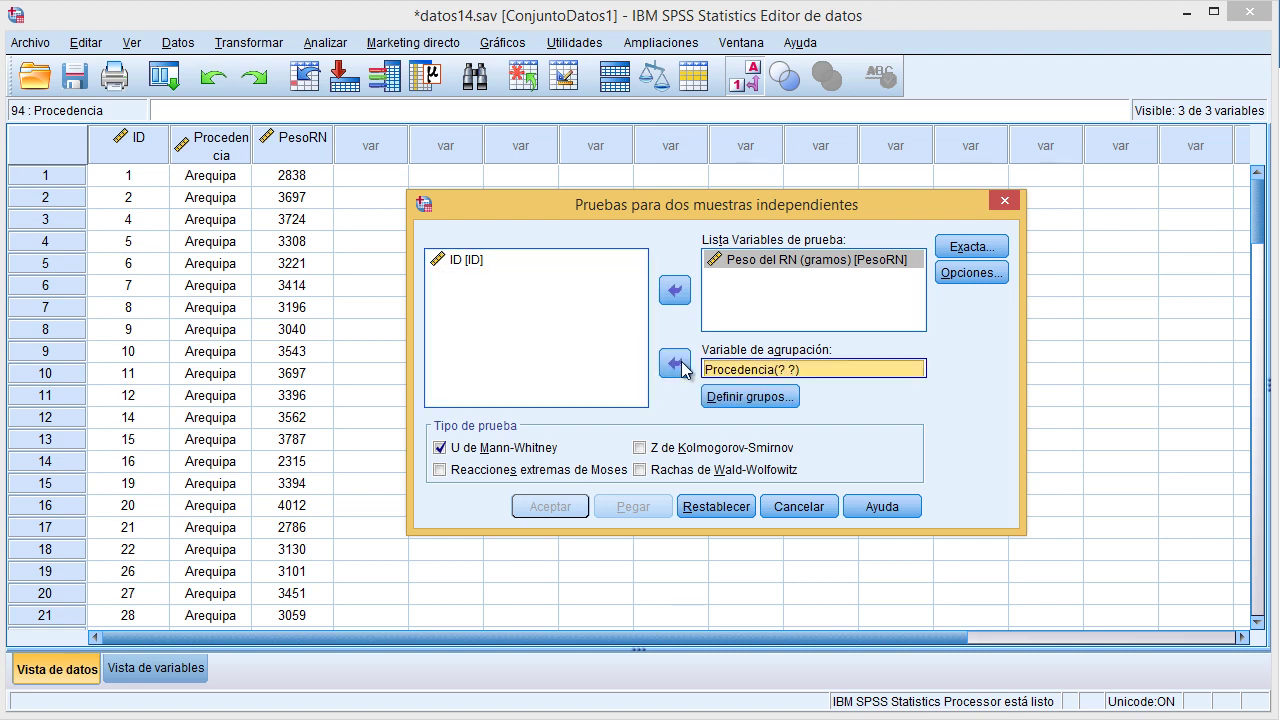
Step: Define the two groups of the Procedencia grouping variable as 1 and 2
{"action": "left_click", "coordinate": [738, 400]}
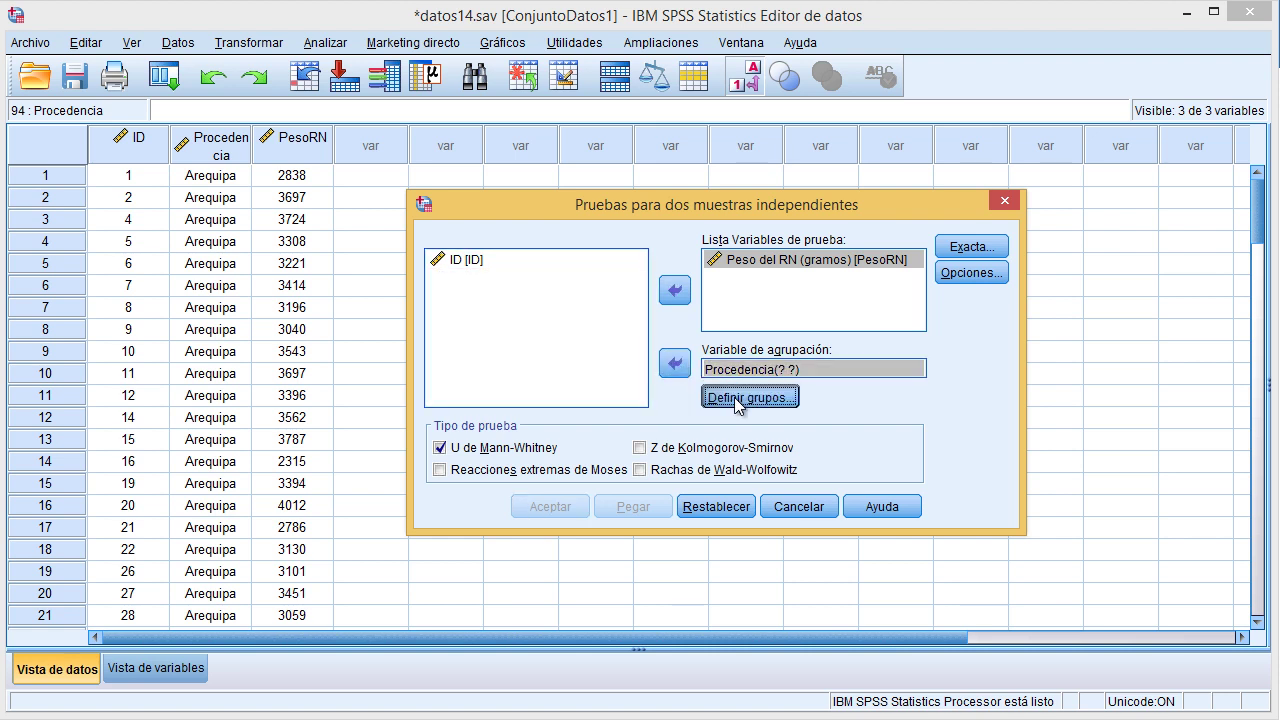
{"action": "left_click", "coordinate": [712, 343]}
{"action": "type", "text": "1"}
{"action": "left_click", "coordinate": [711, 375]}
{"action": "type", "text": "2"}
{"action": "key", "text": "Return"}
Step: Check the value labels of the Procedencia grouping variable in its variable information, and close that window
{"action": "left_click", "coordinate": [795, 370]}
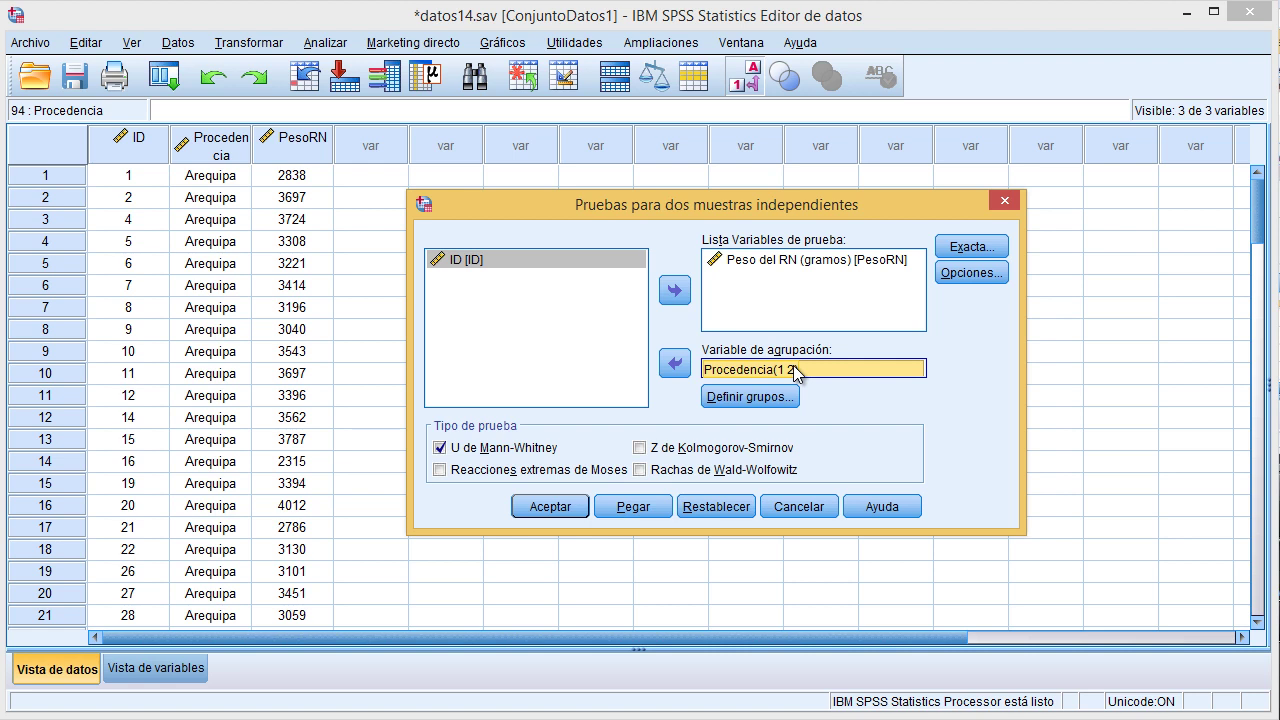
{"action": "right_click", "coordinate": [793, 365]}
{"action": "left_click", "coordinate": [792, 397]}
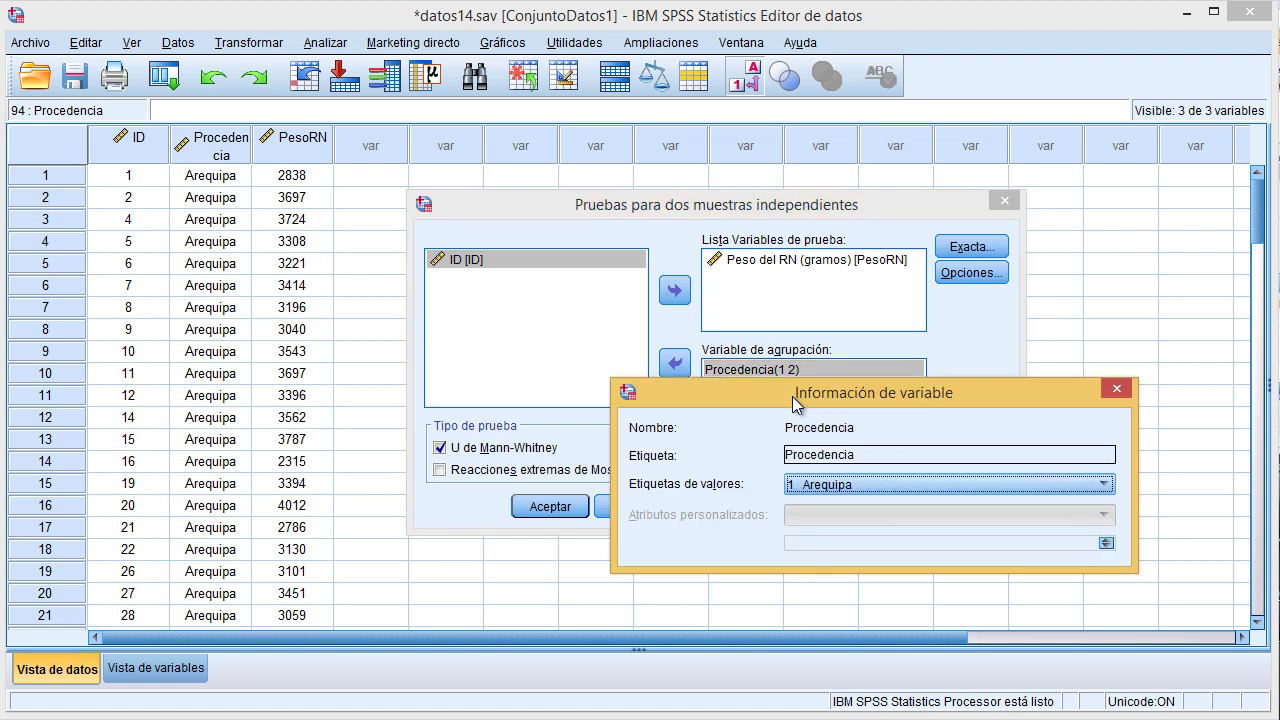
{"action": "left_click", "coordinate": [830, 484]}
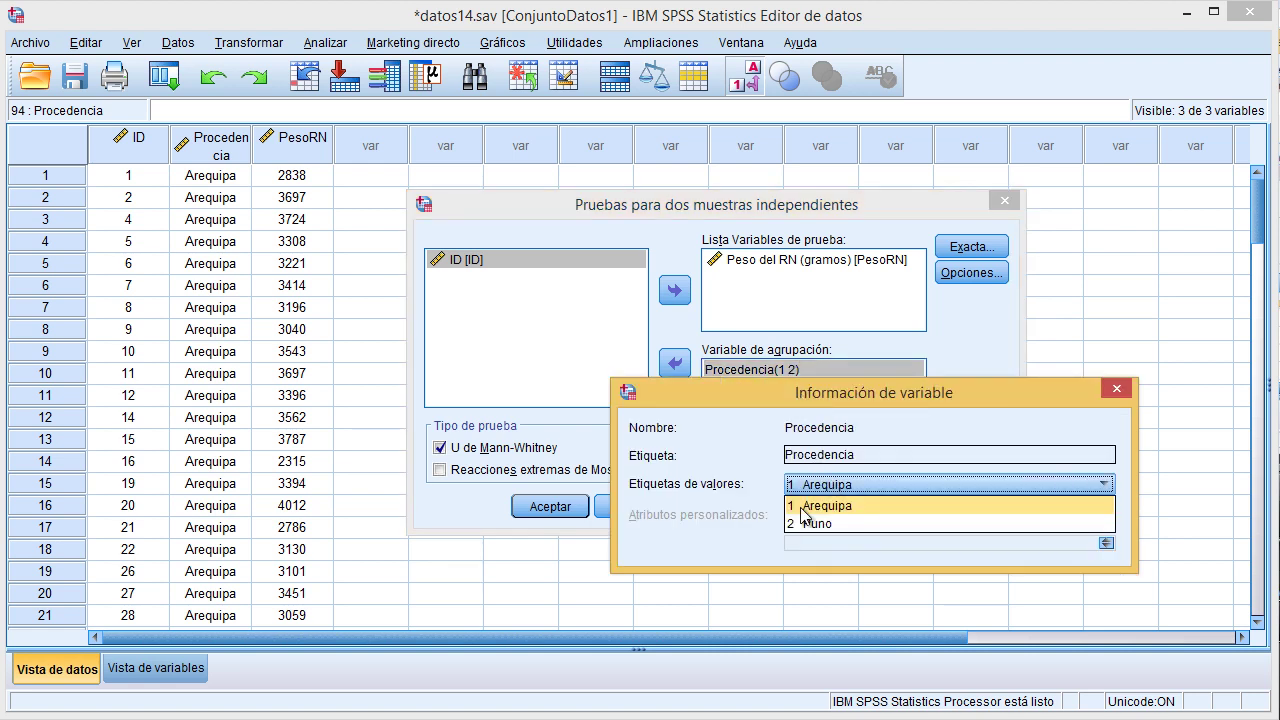
{"action": "left_click", "coordinate": [1122, 391]}
{"action": "left_click", "coordinate": [1122, 391]}
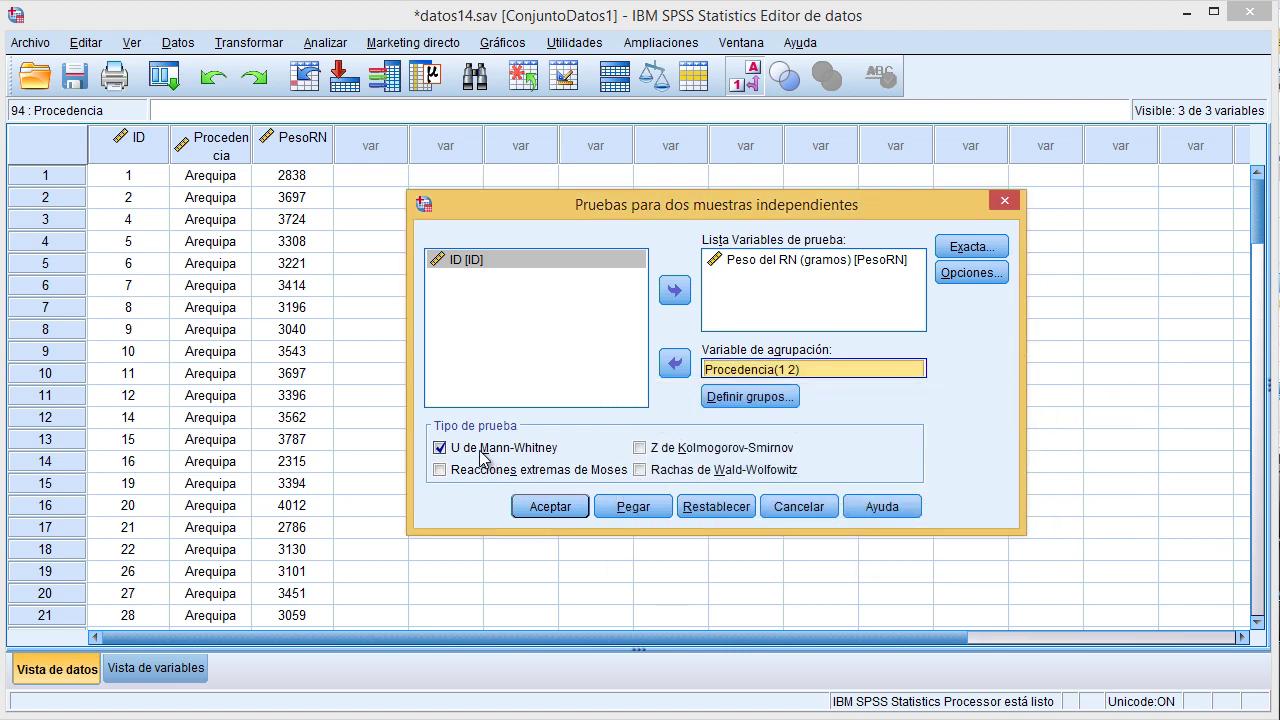
Step: Run the Mann-Whitney U test and relabel the Sig. asintótica (bilateral) row of its test statistics table as p-valor
{"action": "left_click", "coordinate": [545, 505]}
{"action": "left_click", "coordinate": [460, 536]}
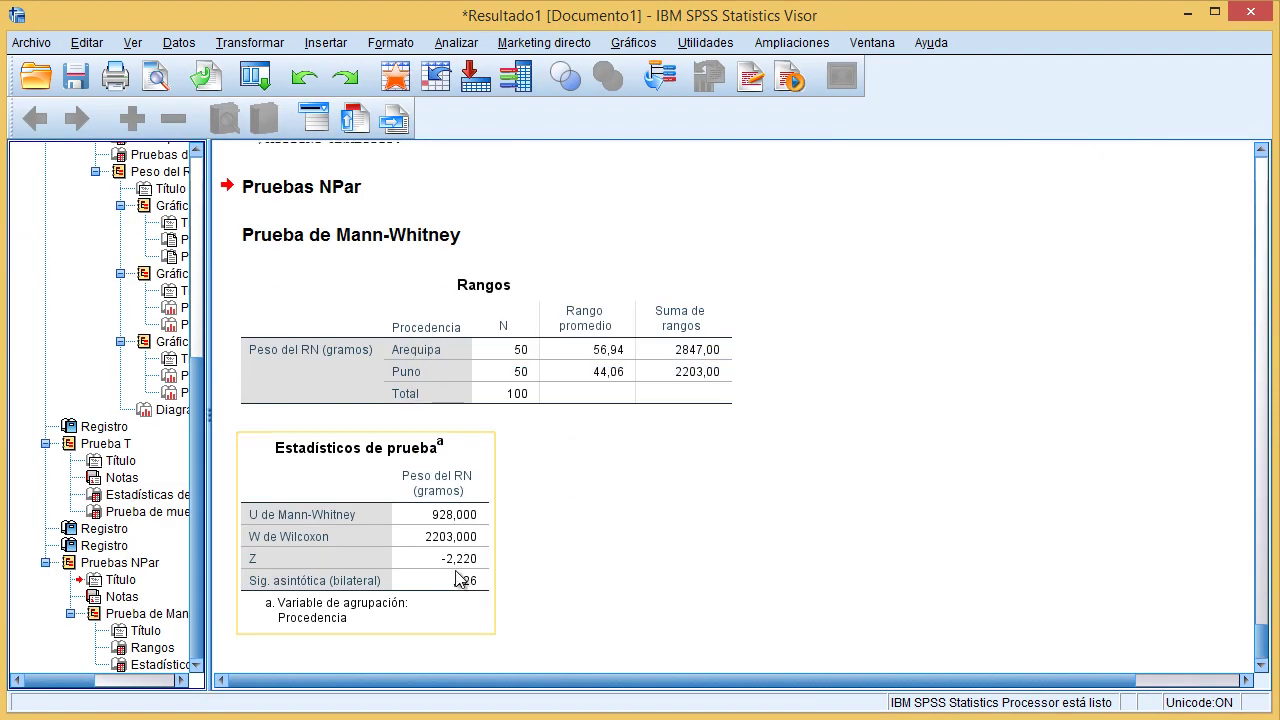
{"action": "double_click", "coordinate": [327, 582]}
{"action": "double_click", "coordinate": [330, 582]}
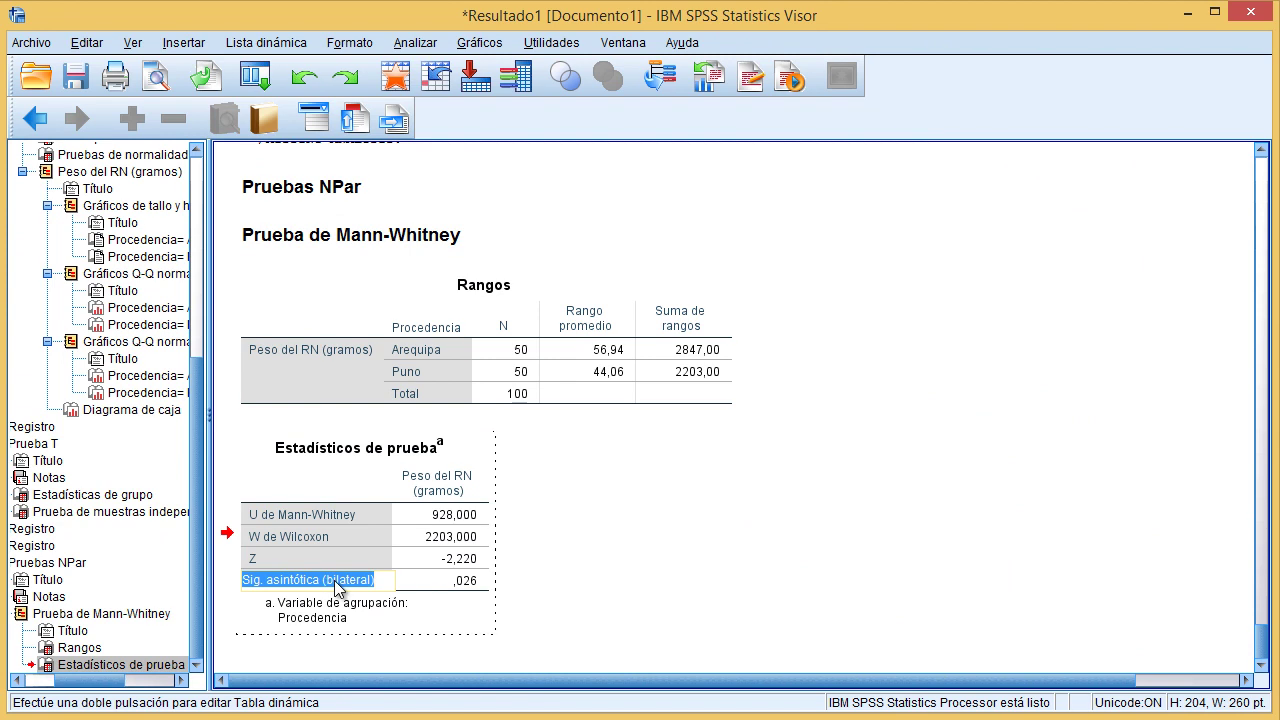
{"action": "type", "text": "p-valor"}
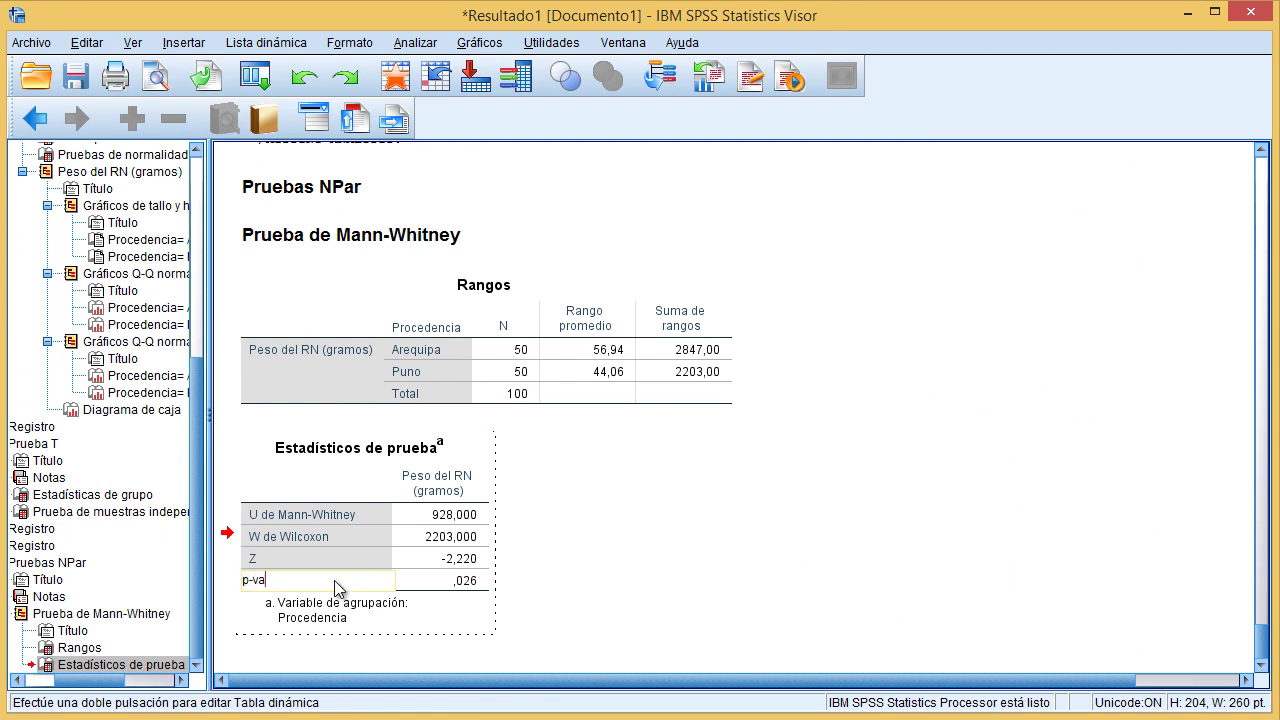
{"action": "left_click", "coordinate": [463, 584]}
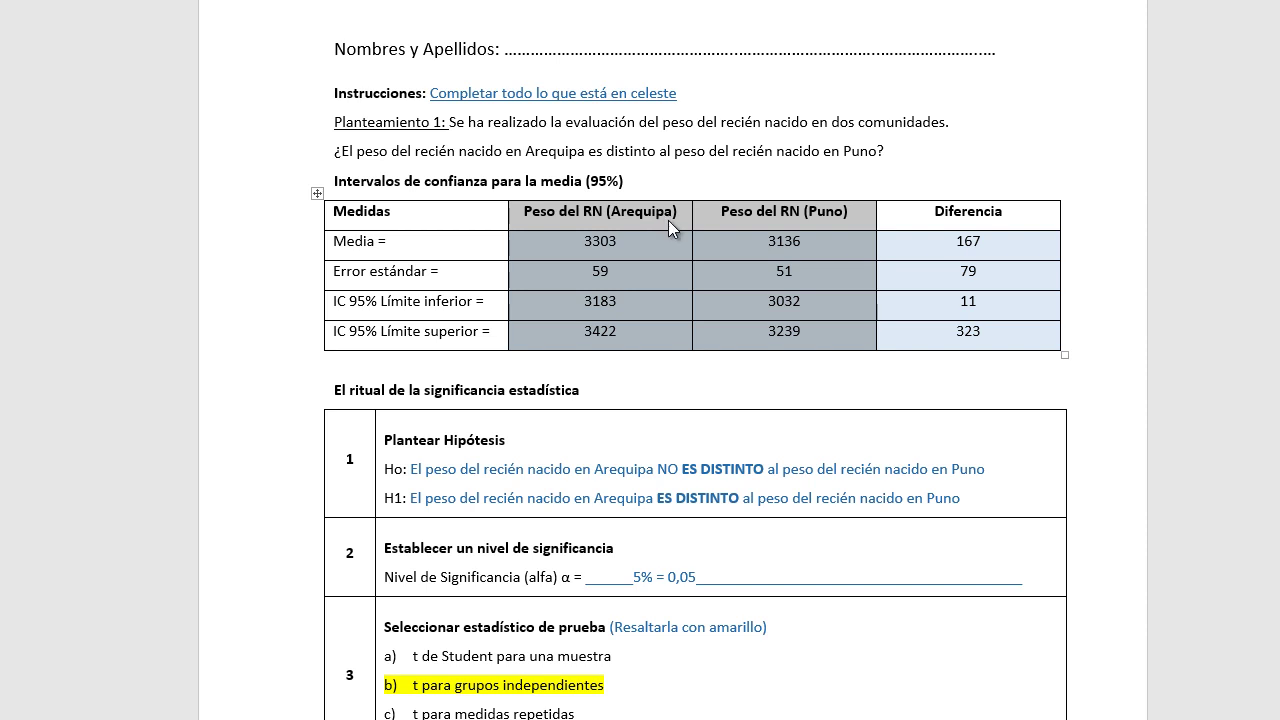
Step: Review the statistical significance ritual in the Word worksheet, from the hypotheses to the final decision
{"action": "scroll", "coordinate": [668, 220], "scroll_direction": "down", "scroll_amount": 5}
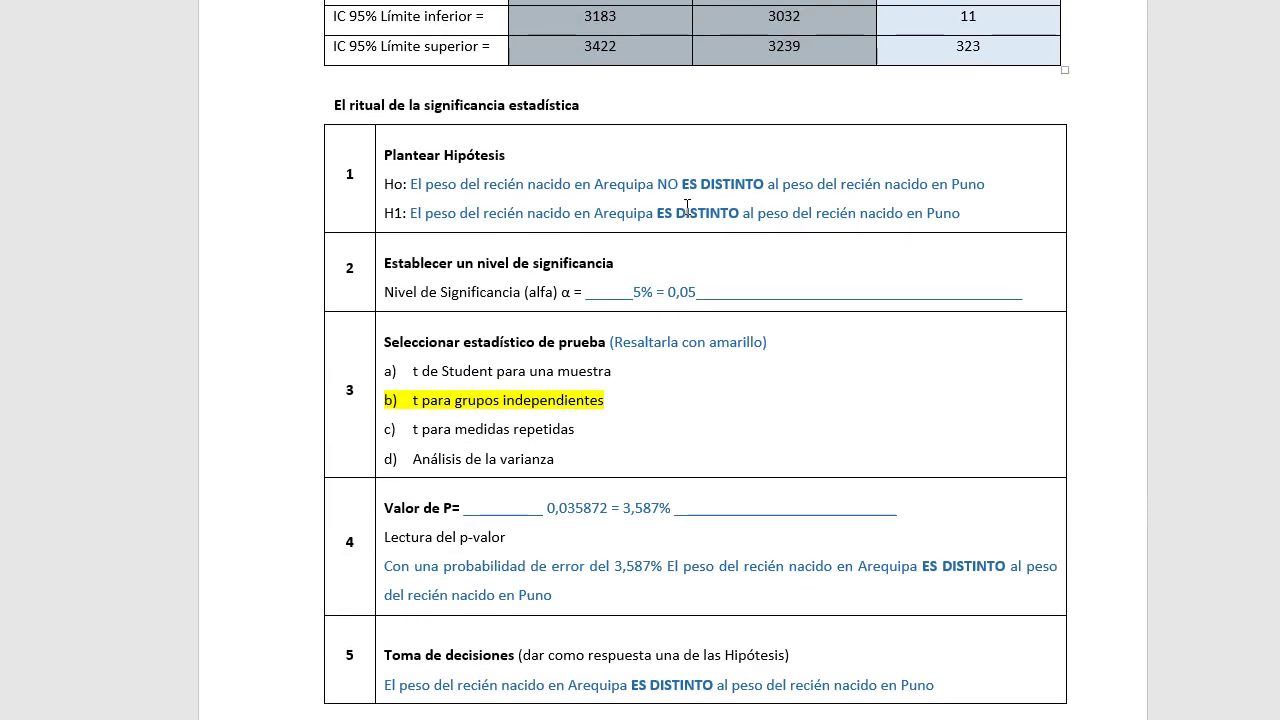